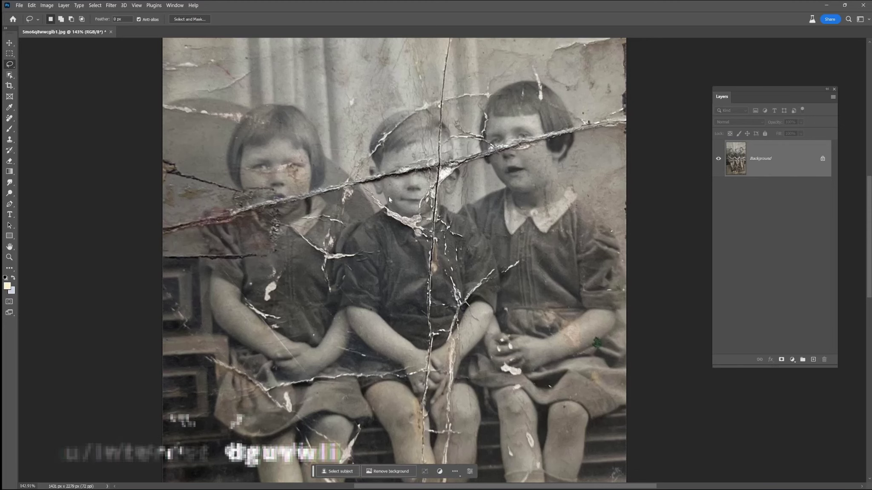
- Erase the vertical crack running from the diagonal tear up past the boy's head with the Remove tool
key("z")
left_click_drag(429, 202, 419, 203)
left_click_drag(439, 238, 420, 241)
left_click_drag(404, 187, 428, 187)
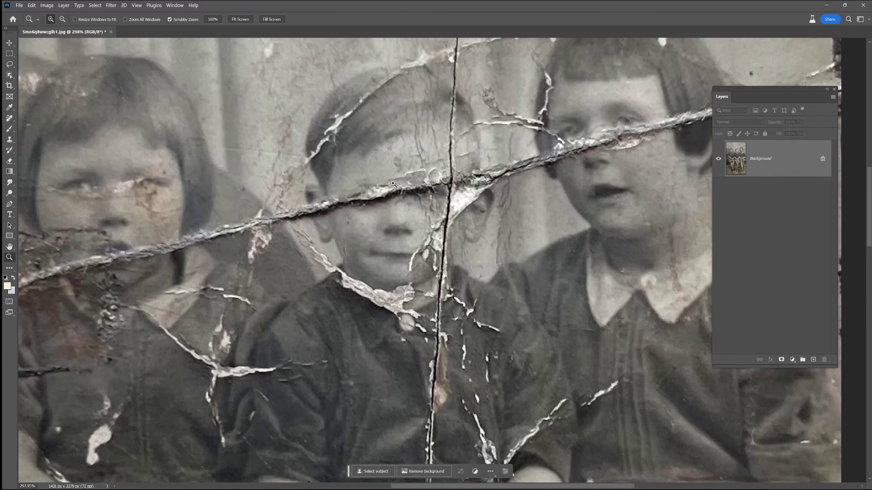
left_click_drag(409, 215, 266, 257)
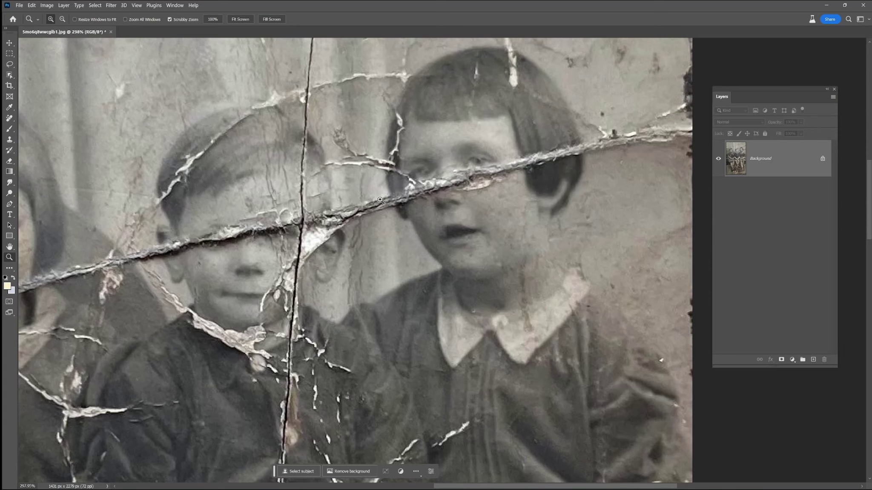
left_click_drag(381, 240, 359, 264)
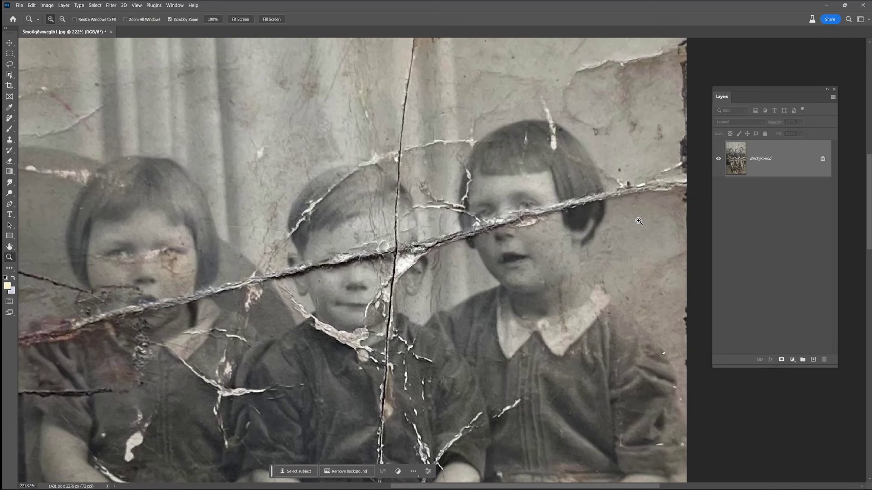
left_click(9, 118)
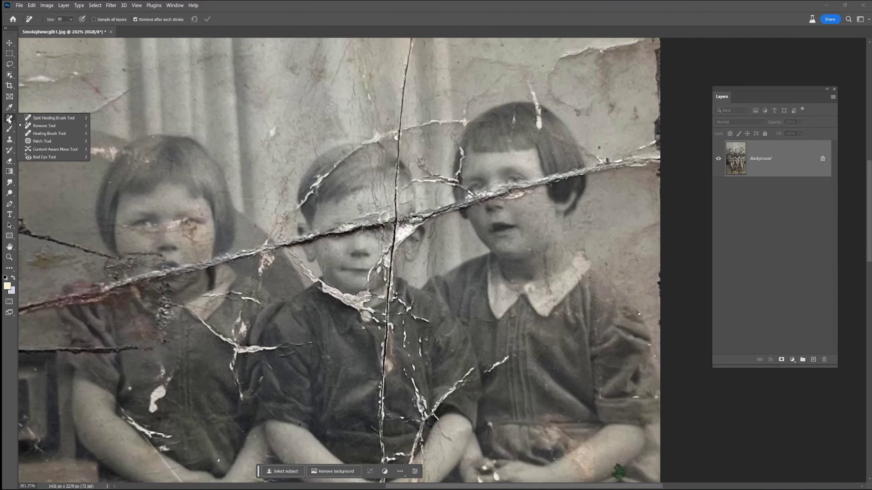
left_click(46, 126)
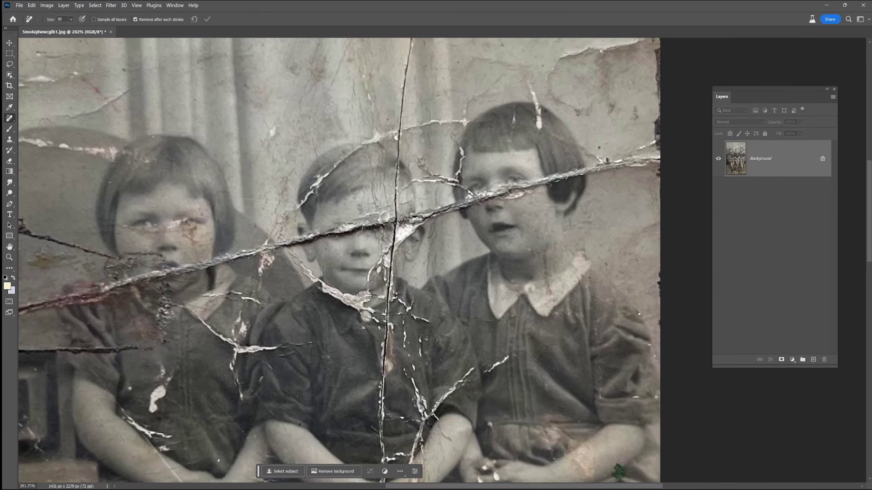
scroll(409, 203, "up", 2)
left_click_drag(390, 217, 400, 40)
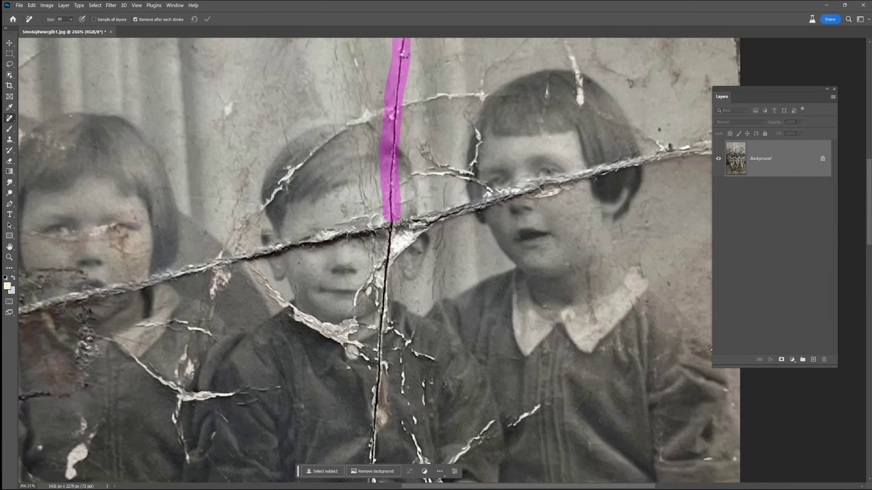
- Remove the curved crack over the boy's hair and the short cracks beside his head, using brush size 15
left_click_drag(425, 134, 416, 237)
scroll(416, 237, "down", 1)
mouse_move(411, 50)
left_mouse_down()
mouse_move(411, 143)
mouse_move(389, 170)
mouse_move(382, 215)
mouse_move(378, 335)
left_mouse_up()
mouse_move(289, 315)
left_mouse_down()
mouse_move(343, 258)
mouse_move(451, 234)
mouse_move(454, 212)
left_mouse_up()
mouse_move(407, 273)
left_mouse_down()
mouse_move(444, 276)
mouse_move(448, 255)
left_mouse_up()
mouse_move(386, 303)
left_mouse_down()
mouse_move(418, 287)
mouse_move(453, 304)
left_mouse_up()
mouse_move(443, 288)
left_mouse_down()
mouse_move(453, 304)
mouse_move(445, 296)
mouse_move(420, 317)
left_mouse_up()
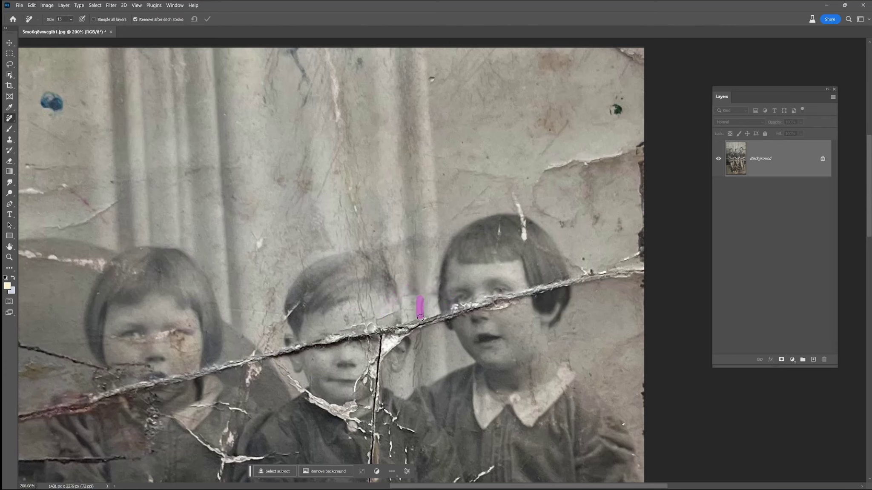
left_click_drag(361, 315, 372, 317)
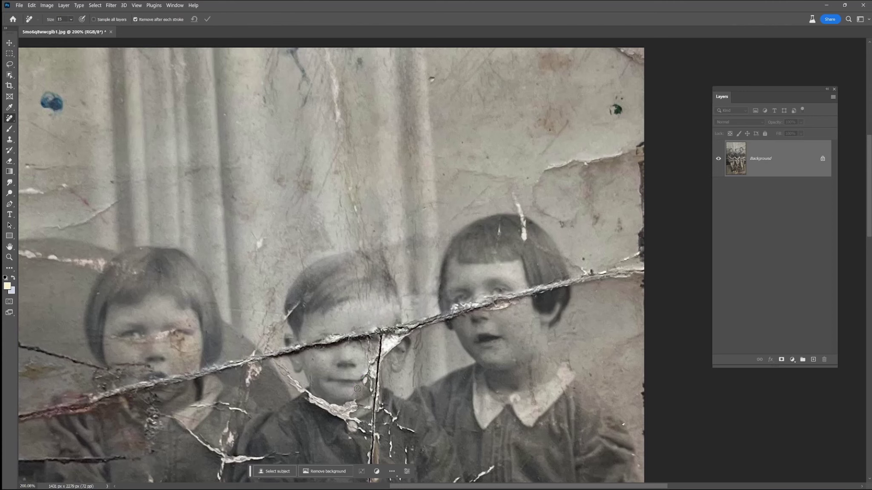
- Try to remove the white tear along the boy's collar
left_click_drag(276, 366, 296, 383)
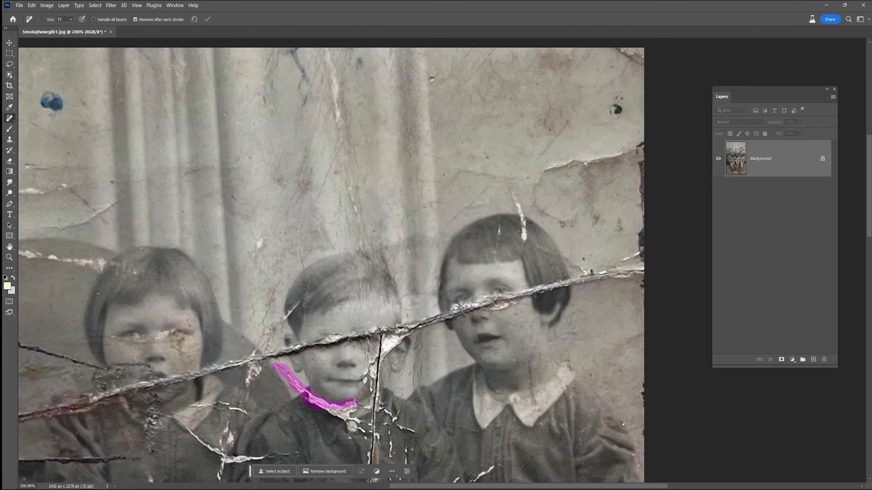
left_click_drag(343, 422, 343, 422)
- Remove the small white cracks and flecks on the boy's shirt beside the vertical crack
scroll(343, 422, "up", 5)
left_click_drag(164, 275, 287, 383)
mouse_move(409, 377)
left_mouse_down()
mouse_move(429, 394)
mouse_move(451, 386)
mouse_move(481, 435)
left_mouse_up()
left_click_drag(481, 435, 482, 329)
mouse_move(429, 330)
left_mouse_down()
mouse_move(427, 391)
mouse_move(453, 440)
left_mouse_up()
left_click_drag(451, 412, 440, 309)
mouse_move(421, 336)
left_mouse_down()
mouse_move(447, 380)
mouse_move(467, 438)
mouse_move(463, 312)
mouse_move(501, 412)
mouse_move(559, 351)
mouse_move(605, 343)
mouse_move(656, 310)
left_mouse_up()
left_click(459, 313)
scroll(558, 399, "down", 3)
- Remove the branching white cracks from the boy's lower shirt down across his sleeve, forearm and hand
mouse_move(463, 306)
left_mouse_down()
mouse_move(461, 370)
mouse_move(402, 340)
mouse_move(394, 208)
left_mouse_up()
left_click_drag(399, 313, 442, 301)
mouse_move(462, 269)
left_mouse_down()
mouse_move(437, 333)
mouse_move(445, 426)
left_mouse_up()
mouse_move(458, 331)
left_mouse_down()
mouse_move(446, 446)
mouse_move(475, 327)
mouse_move(478, 345)
left_mouse_up()
left_click_drag(486, 340, 481, 369)
left_click_drag(512, 236, 540, 278)
left_click_drag(513, 268, 521, 304)
left_click_drag(473, 284, 474, 296)
mouse_move(479, 305)
left_mouse_down()
mouse_move(450, 353)
mouse_move(458, 364)
left_mouse_up()
left_click_drag(488, 293, 497, 247)
scroll(496, 247, "down", 3)
left_click_drag(443, 295, 442, 373)
scroll(454, 401, "down", 2)
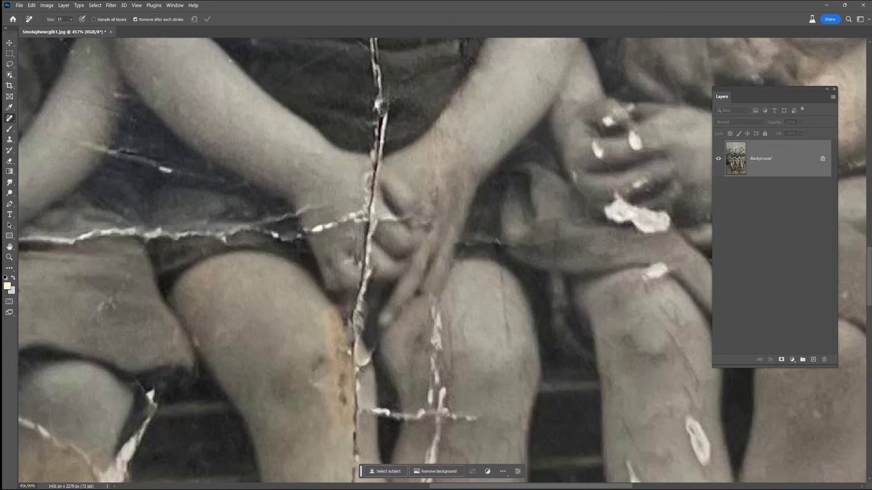
- Paint out the vertical and crossing white cracks on the boy's right-hand knee and shin in the photo
left_click_drag(434, 325, 435, 344)
left_click_drag(445, 298, 429, 284)
left_click(433, 307)
left_click_drag(504, 293, 507, 341)
left_click(461, 314)
left_click_drag(427, 334, 434, 360)
mouse_move(435, 362)
left_mouse_down()
mouse_move(425, 399)
mouse_move(479, 419)
left_mouse_up()
left_click_drag(426, 412, 407, 413)
left_click_drag(441, 388, 436, 217)
left_click_drag(437, 217, 422, 353)
mouse_move(462, 279)
left_mouse_down()
mouse_move(419, 369)
mouse_move(420, 395)
left_mouse_up()
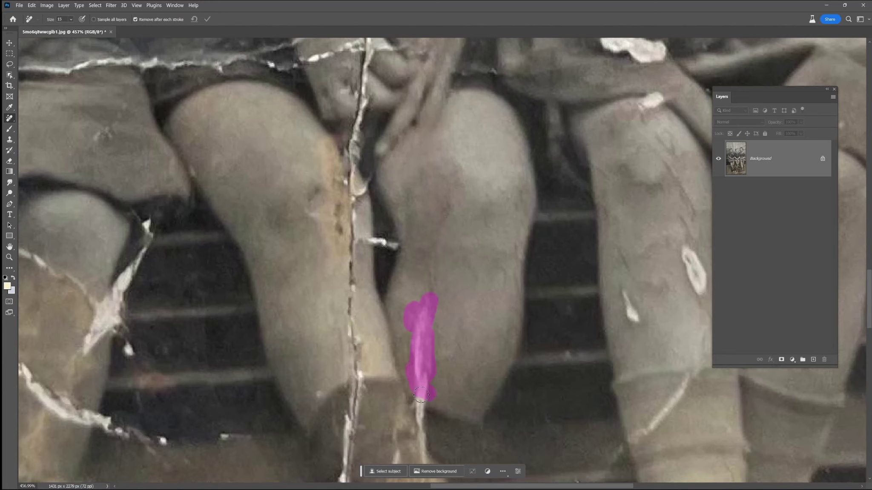
- Remove the vertical crack running below the boy's hands along the inner edge of his other leg
scroll(420, 395, "up", 3)
left_click_drag(346, 322, 346, 387)
left_click_drag(317, 266, 342, 318)
mouse_move(347, 383)
left_mouse_down()
mouse_move(360, 301)
mouse_move(350, 243)
left_mouse_up()
key("ctrl+z")
left_click_drag(349, 333, 318, 107)
left_click_drag(360, 368, 364, 352)
scroll(338, 378, "down", 4)
mouse_move(317, 415)
left_mouse_down()
mouse_move(328, 322)
mouse_move(325, 182)
left_mouse_up()
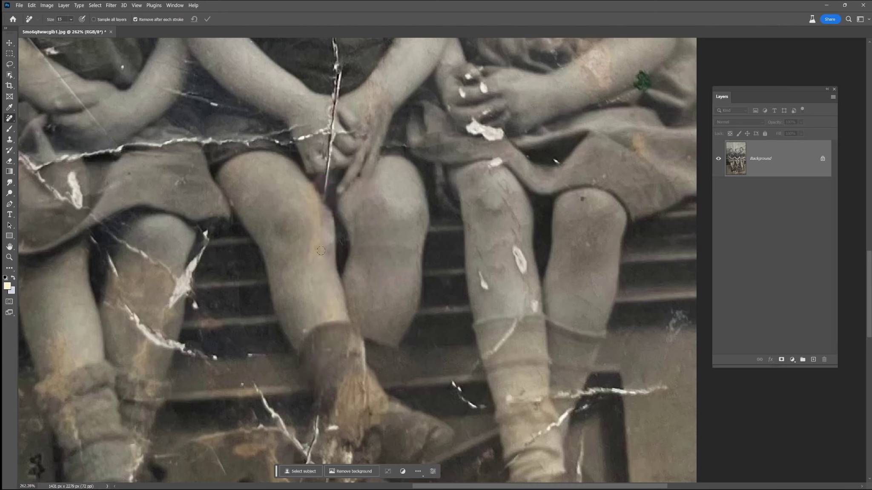
- Clean the white crack along the edge of the boy's sock and the small mark on the bench
left_click_drag(360, 356, 365, 402)
mouse_move(364, 372)
left_mouse_down()
mouse_move(365, 406)
mouse_move(305, 459)
left_mouse_up()
left_click(332, 428)
left_click_drag(249, 355, 260, 355)
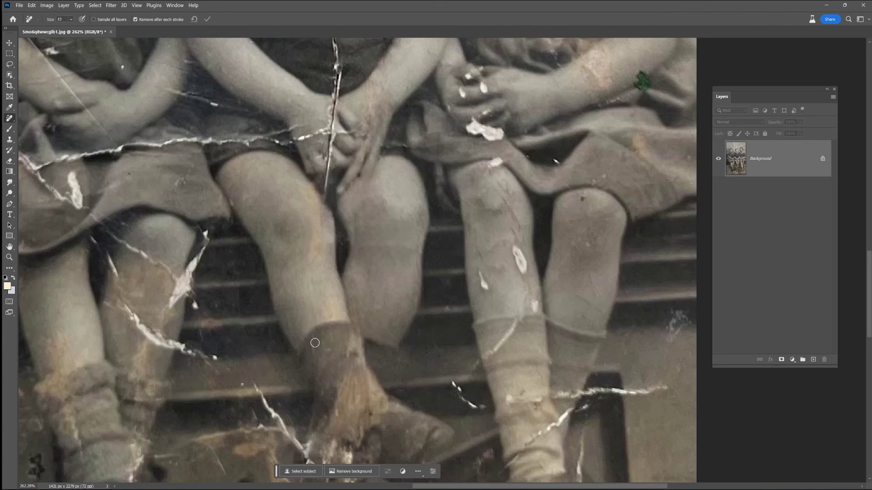
- Remove the white cracks across the left girl's legs and retouch the marks on her shin
left_click_drag(251, 200, 274, 271)
mouse_move(228, 302)
left_mouse_down()
mouse_move(212, 363)
mouse_move(214, 351)
mouse_move(304, 383)
left_mouse_up()
mouse_move(261, 399)
left_mouse_down()
mouse_move(275, 383)
mouse_move(224, 337)
left_mouse_up()
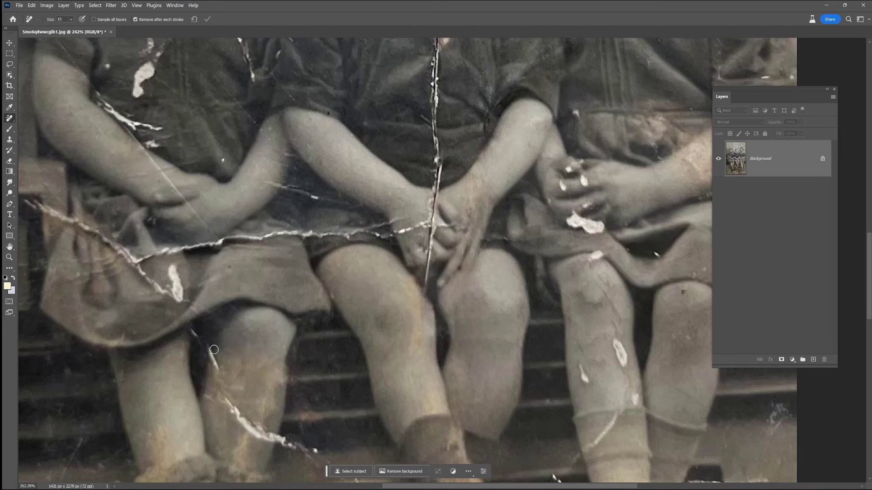
mouse_move(217, 393)
left_mouse_down()
mouse_move(273, 437)
mouse_move(309, 438)
left_mouse_up()
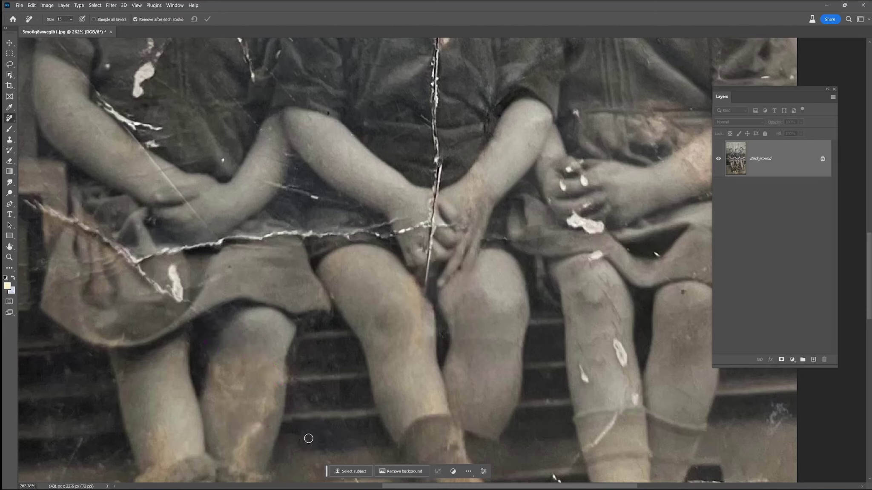
left_click_drag(268, 399, 237, 451)
left_click_drag(241, 394, 236, 370)
- Remove the white patches on the left girl's skirt and dress front
mouse_move(171, 266)
left_mouse_down()
mouse_move(183, 295)
mouse_move(136, 265)
left_mouse_up()
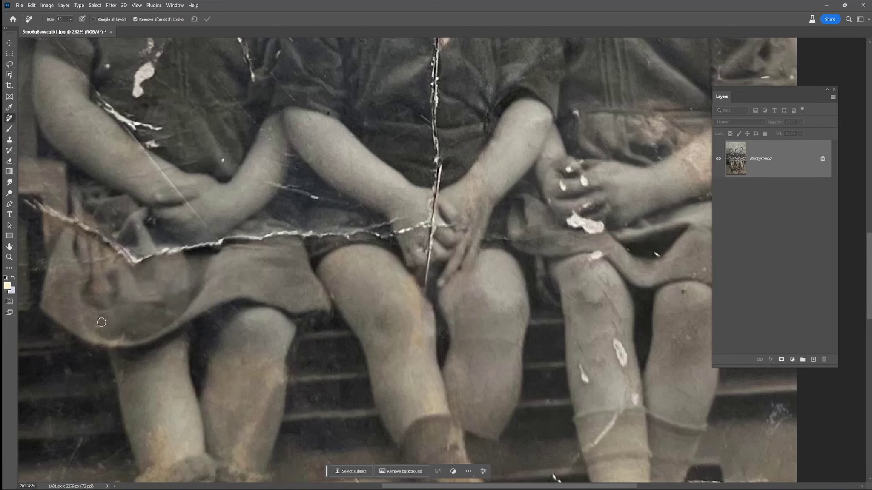
left_click_drag(188, 111, 313, 310)
left_click_drag(262, 291, 263, 290)
left_click(277, 270)
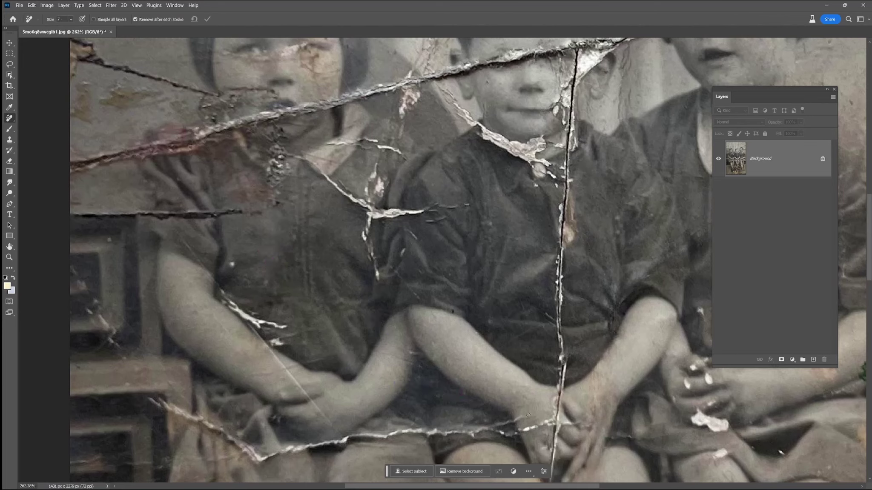
left_click_drag(492, 425, 492, 425)
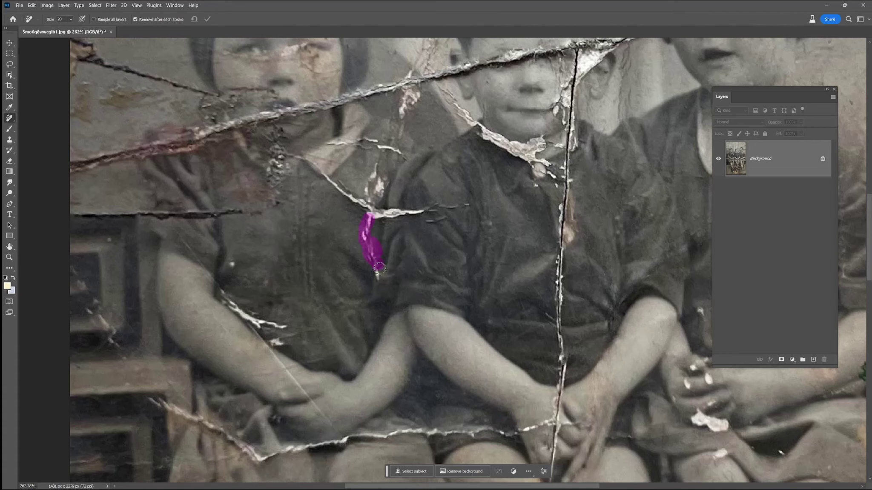
- Remove the crack hanging down the left girl's dress and, with a smaller brush, the crack at her collar
left_click_drag(380, 268, 378, 277)
left_click_drag(357, 151, 353, 262)
scroll(353, 263, "up", 3)
key("bracketleft")
key("bracketleft")
key("bracketleft")
left_click_drag(309, 300, 315, 303)
mouse_move(281, 265)
left_mouse_down()
mouse_move(321, 277)
mouse_move(307, 251)
mouse_move(361, 249)
left_mouse_up()
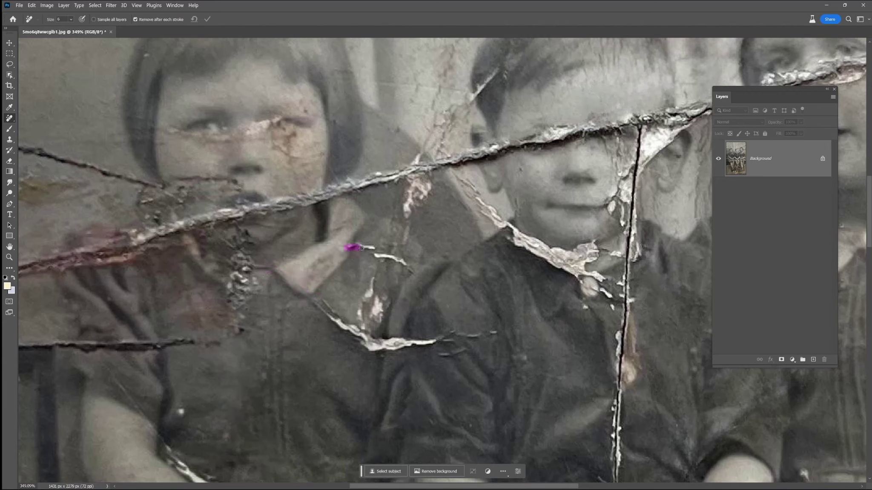
- Remove the forked white crack across the left girl's upper dress below her collar
left_click_drag(324, 304, 358, 335)
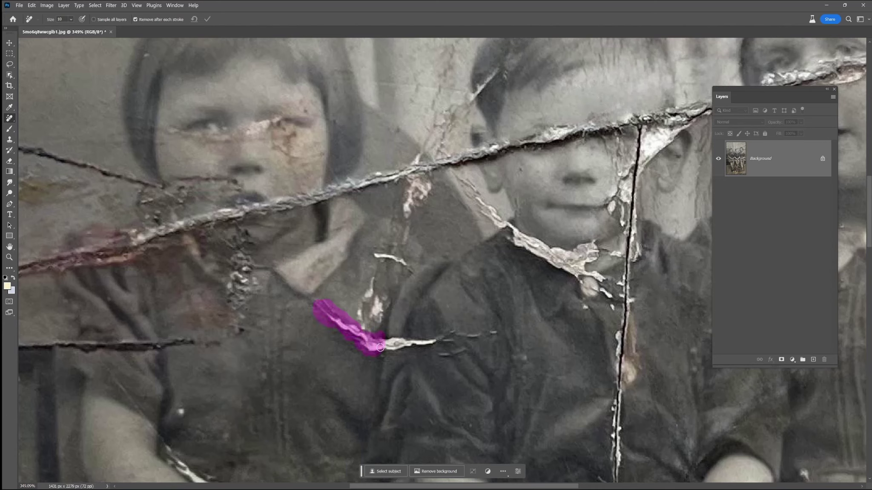
left_click_drag(427, 345, 395, 347)
left_click_drag(372, 280, 358, 324)
key("bracketright")
left_click_drag(375, 295, 371, 320)
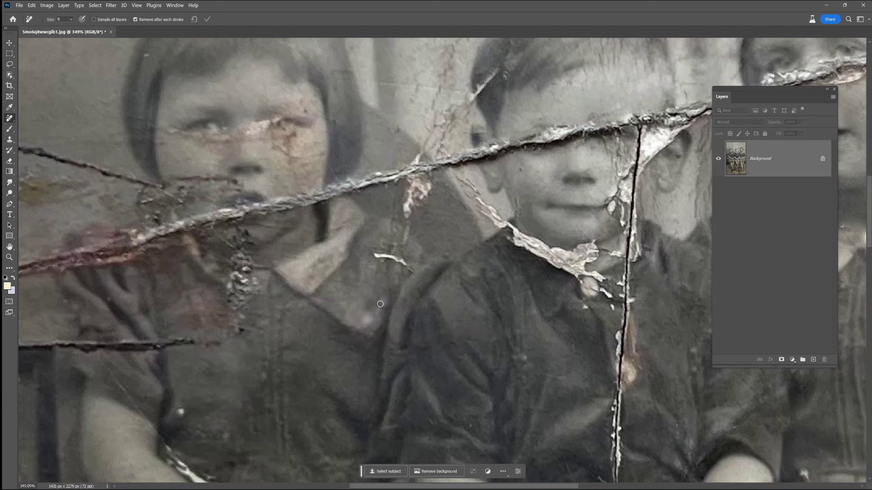
- Remove the remaining white crack and the stained patch between the left girl's collar and the diagonal tear
left_click_drag(392, 257, 407, 269)
left_click_drag(407, 236, 420, 178)
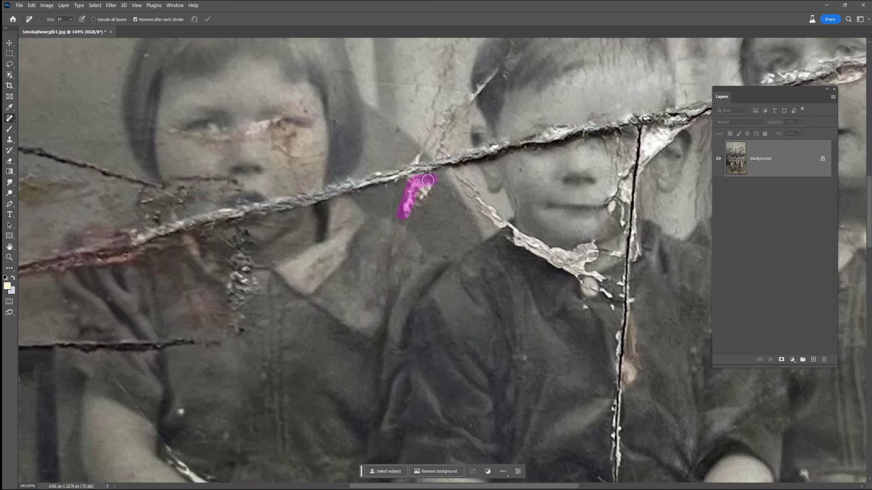
key("bracketright")
key("bracketright")
- Remove the dark horizontal crack across the left girl's sleeve and the background beside it with a smaller brush
key("bracketleft")
key("bracketleft")
key("bracketleft")
left_click_drag(221, 342, 43, 346)
- Remove the thin scratch running from the left girl's sleeve toward her elbow with a fine brush
left_click_drag(102, 362, 104, 370)
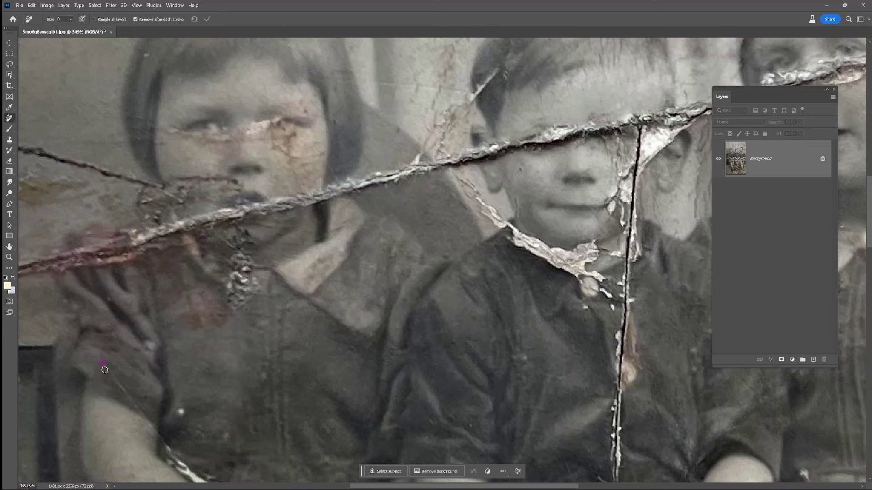
left_click_drag(250, 412, 304, 302)
mouse_move(312, 335)
left_mouse_down()
mouse_move(330, 340)
mouse_move(249, 282)
left_mouse_up()
key("bracketleft")
key("bracketleft")
key("bracketleft")
left_click_drag(230, 248, 251, 279)
- Remove the white crack beside the left girl's elbow and the thin scratch along her forearm
left_click_drag(320, 361, 390, 449)
left_click_drag(284, 383, 292, 383)
left_click(317, 369)
left_click_drag(400, 436, 390, 355)
left_click_drag(231, 227, 241, 232)
left_click_drag(272, 249, 282, 263)
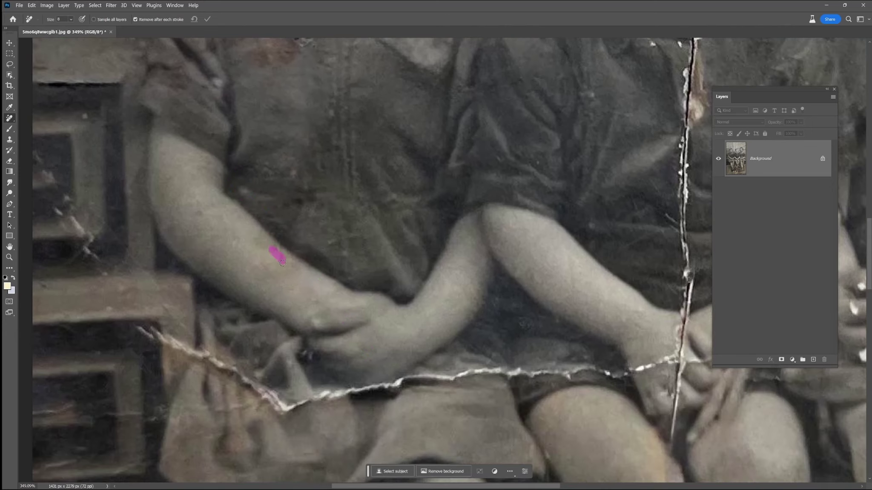
- Remove the scratches on the wooden panel beside the left girl and retouch marks on her forearm
left_click_drag(124, 254, 384, 320)
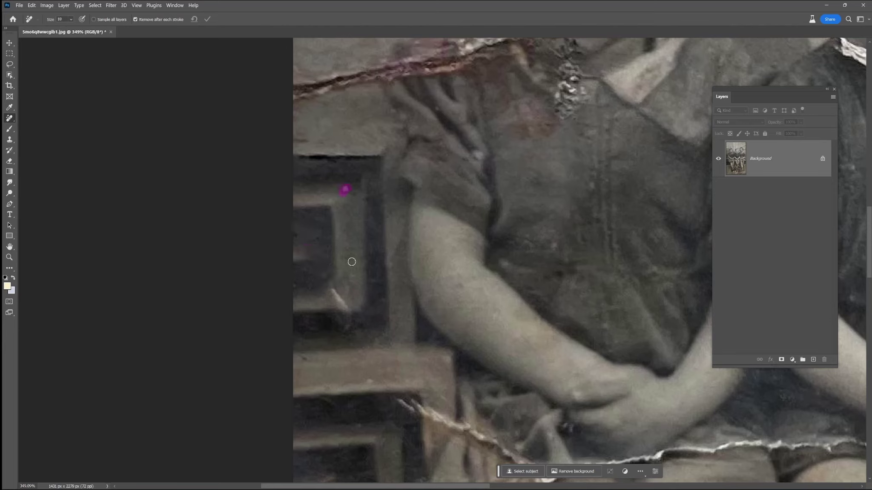
left_click_drag(423, 405, 468, 431)
left_click(443, 389)
left_click_drag(511, 330, 527, 337)
left_click_drag(568, 363, 541, 330)
left_click_drag(519, 334, 497, 316)
- Remove the horizontal scratch across the lower wooden panel beside the left girl's skirt
left_click_drag(453, 376, 310, 179)
mouse_move(361, 284)
left_mouse_down()
mouse_move(305, 289)
mouse_move(290, 308)
left_mouse_up()
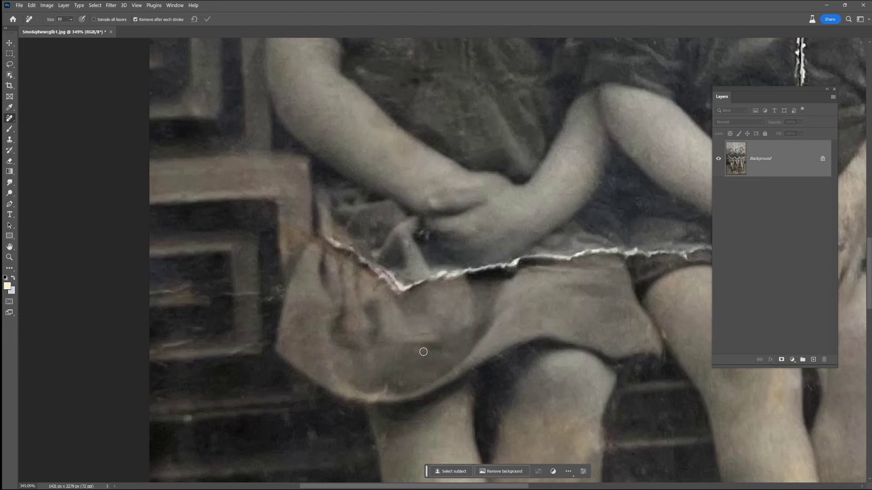
left_click_drag(198, 289, 182, 288)
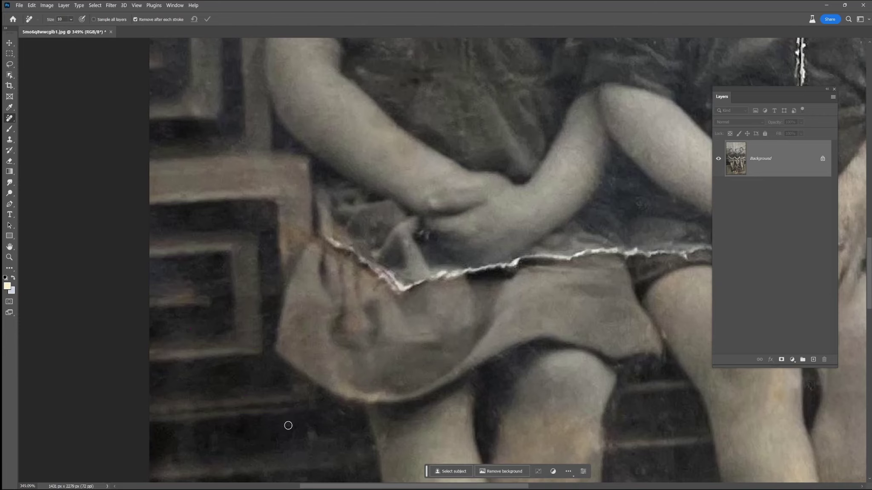
- Remove the jagged diagonal crack over the folds of the left girl's skirt with a smaller brush
left_click_drag(457, 301, 375, 371)
left_click(338, 303)
key("bracketleft")
left_click_drag(252, 319, 321, 362)
left_click_drag(252, 319, 257, 331)
mouse_move(329, 358)
left_mouse_down()
mouse_move(432, 334)
mouse_move(317, 361)
left_mouse_up()
- Remove the long horizontal crack from the left girl's skirt across the lap to the boy's hands
mouse_move(370, 341)
left_mouse_down()
mouse_move(360, 344)
mouse_move(367, 356)
mouse_move(487, 327)
left_mouse_up()
left_click_drag(429, 337, 317, 393)
left_click_drag(375, 378, 636, 355)
left_click_drag(492, 448, 326, 376)
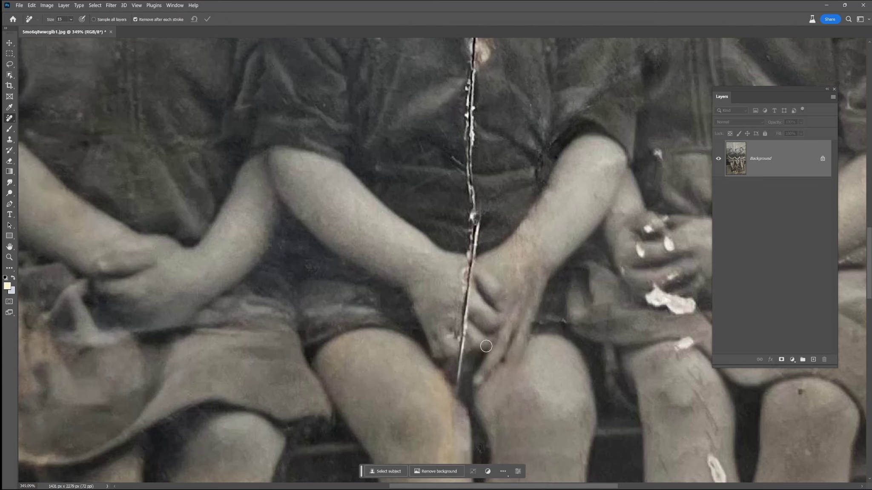
- Try to remove the vertical crack through the boy's hands and lower shirt
left_click_drag(465, 328, 458, 379)
left_click_drag(472, 243, 459, 378)
left_click_drag(463, 266, 422, 431)
left_click_drag(424, 410, 425, 261)
mouse_move(419, 330)
left_mouse_down()
mouse_move(427, 243)
mouse_move(350, 390)
left_mouse_up()
scroll(383, 355, "down", 5)
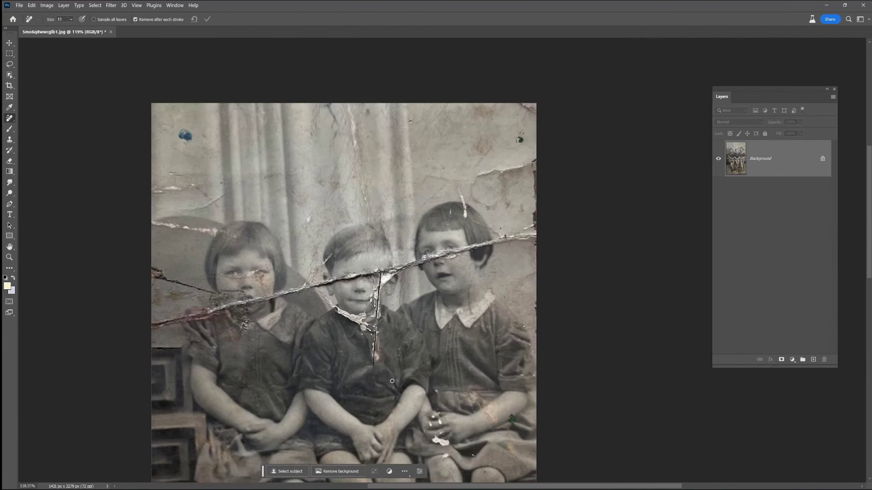
- Desaturate the whole photo to neutral gray with a Hue/Saturation adjustment
scroll(392, 381, "down", 3)
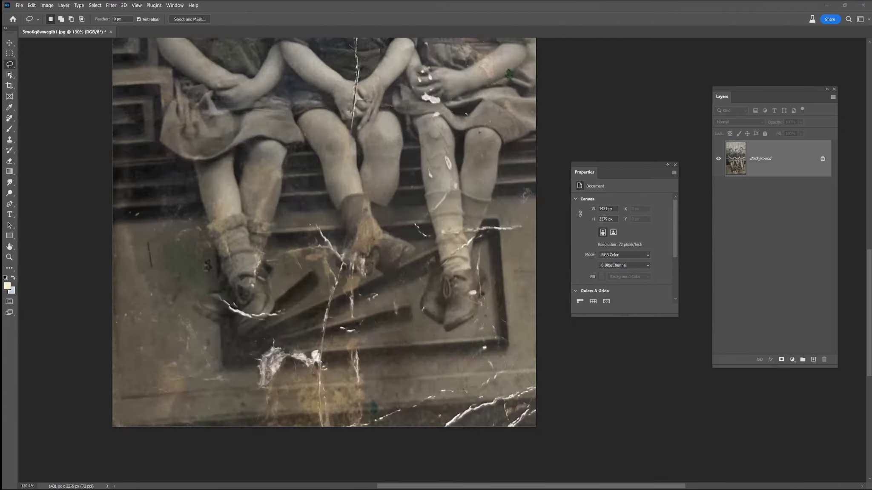
scroll(360, 80, "down", 4)
left_click_drag(360, 80, 386, 224)
left_click(46, 5)
mouse_move(59, 25)
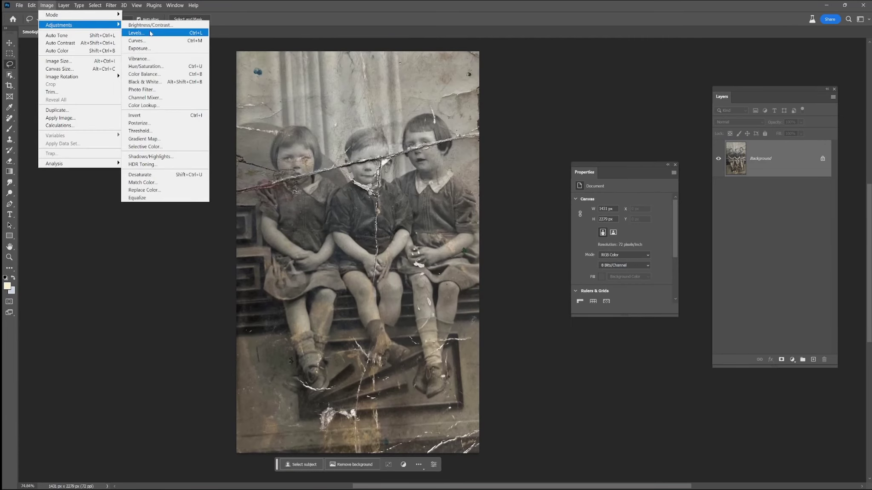
left_click(146, 66)
left_click_drag(535, 218, 498, 219)
left_click(622, 155)
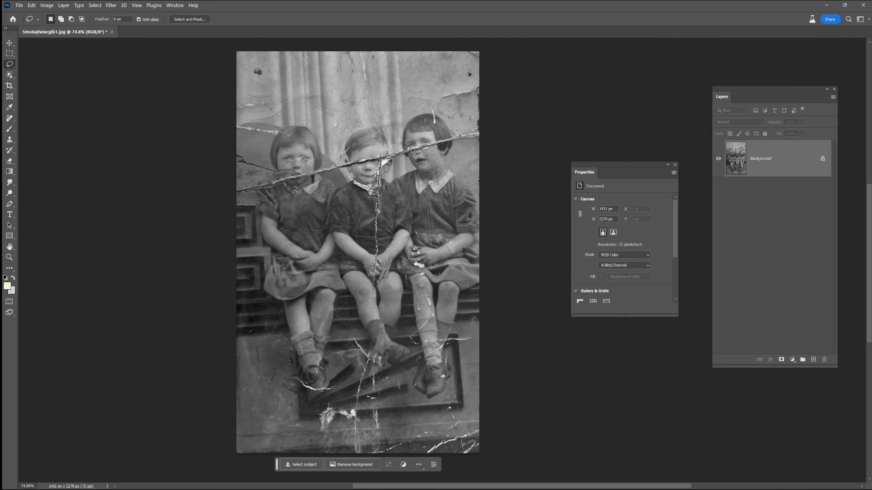
- Remove the white peeled patch on the base below the left girl's shoes with the Remove tool
scroll(360, 284, "up", 5)
key("j")
mouse_move(338, 201)
left_mouse_down()
mouse_move(317, 249)
mouse_move(303, 330)
mouse_move(315, 420)
left_mouse_up()
mouse_move(277, 317)
left_mouse_down()
mouse_move(238, 299)
mouse_move(230, 367)
left_mouse_up()
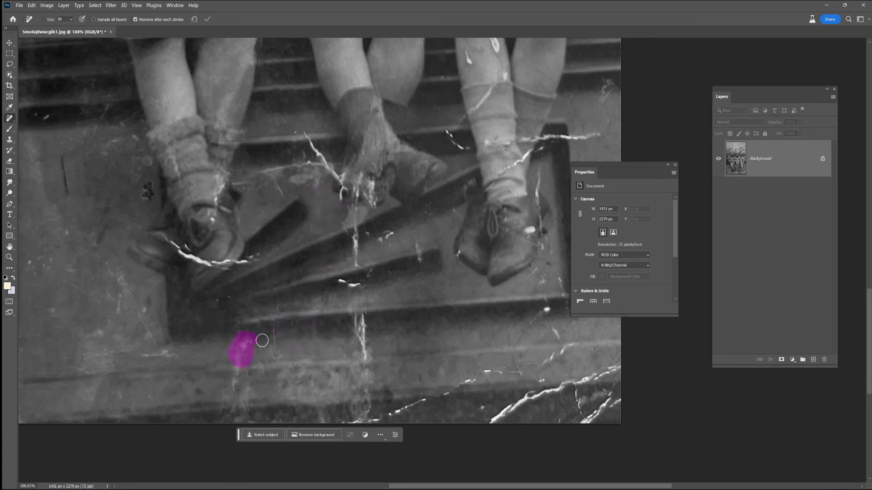
- Remove the white marks and vertical streaks on the lower base and the blemish near its left side
left_click_drag(338, 285, 369, 274)
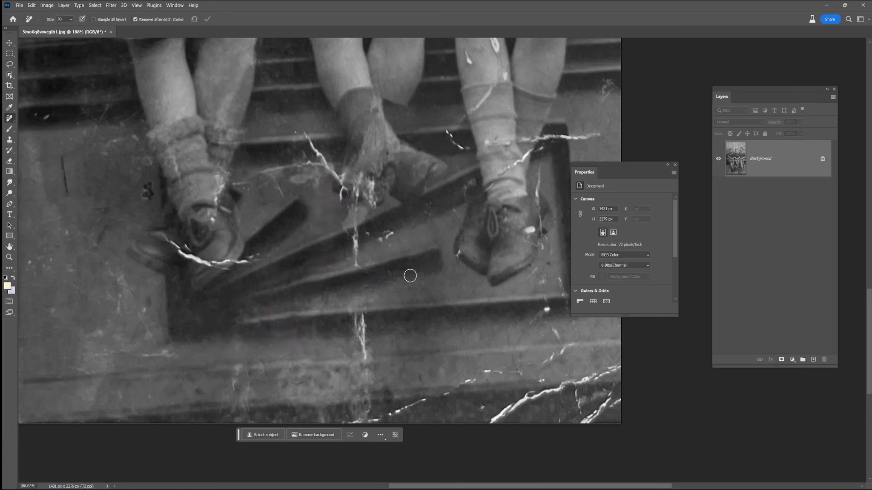
left_click_drag(360, 307, 365, 364)
left_click_drag(234, 379, 237, 401)
left_click_drag(129, 291, 142, 313)
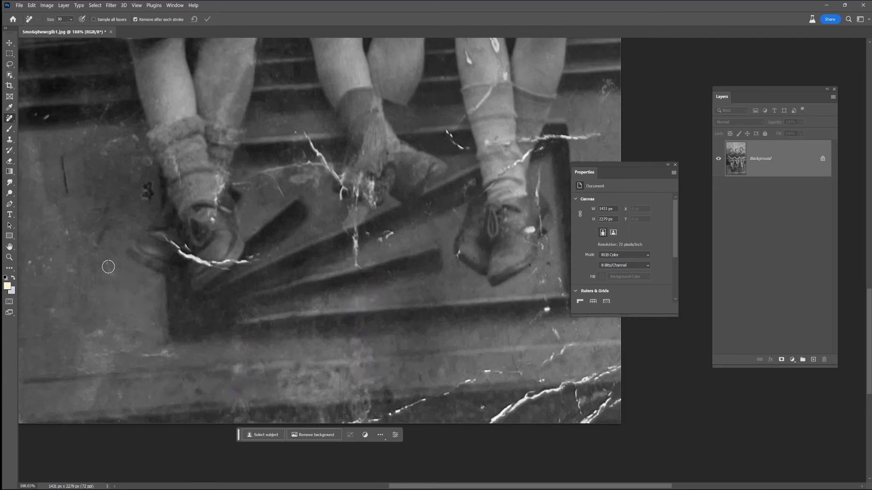
- Remove the dark scratch and light specks on the base beside the left girl's outer sock
scroll(112, 221, "up", 4)
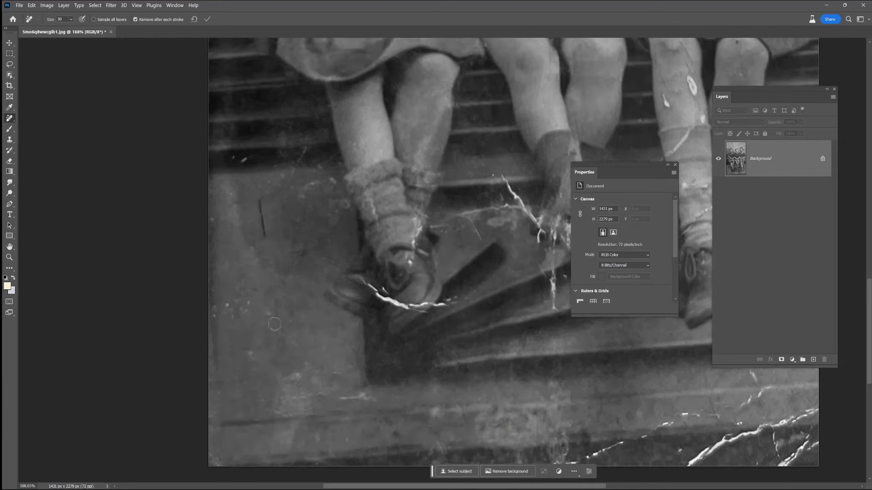
left_click_drag(317, 199, 290, 256)
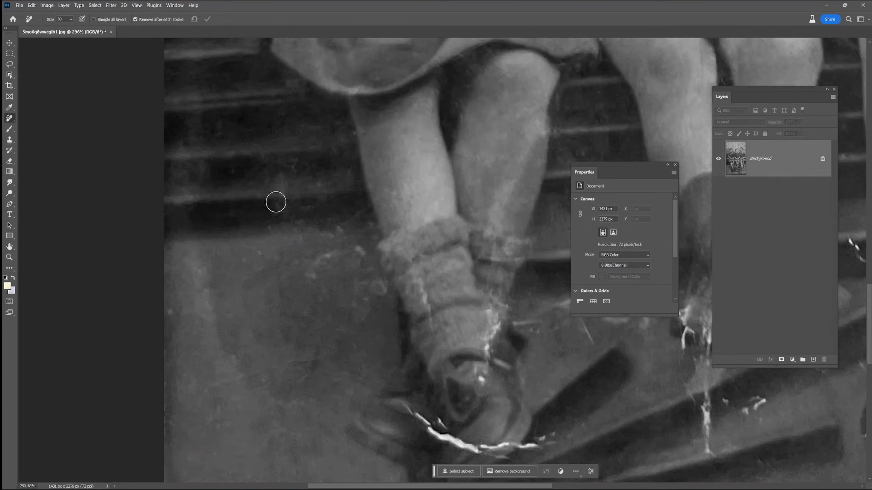
left_click_drag(306, 212, 297, 225)
left_click_drag(314, 269, 331, 251)
left_click_drag(353, 251, 363, 258)
left_click_drag(366, 289, 377, 289)
- Clean the light blemishes from the left girl's lower leg and socks with a resized Remove tool brush
key("bracketleft")
key("bracketleft")
key("bracketleft")
key("bracketright")
key("bracketright")
key("bracketright")
mouse_move(521, 160)
left_mouse_down()
mouse_move(489, 218)
mouse_move(529, 148)
mouse_move(531, 111)
mouse_move(484, 192)
mouse_move(493, 256)
left_mouse_up()
left_click(539, 131)
left_click(478, 179)
key("bracketleft")
key("bracketleft")
left_click_drag(488, 304, 495, 332)
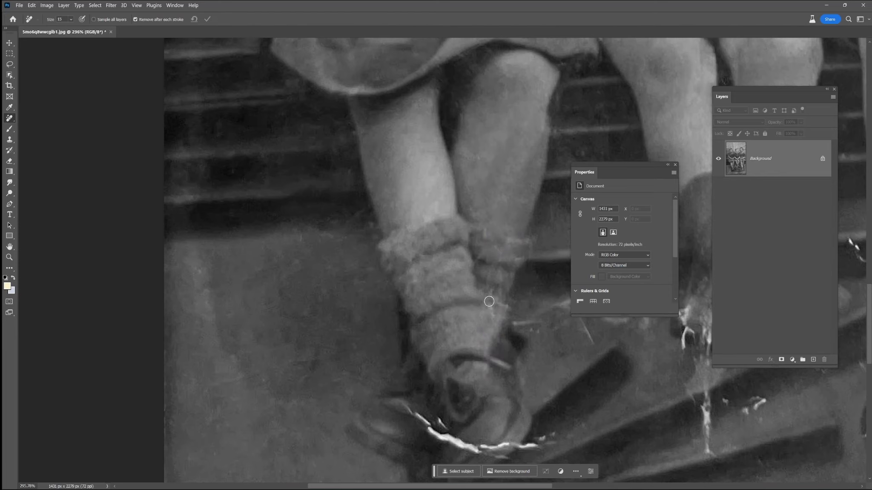
- Remove the thin scratches beside the boy's foot and the vertical crack and white marks on the base below it
scroll(424, 307, "right", 3)
left_click(424, 309)
left_click_drag(451, 306, 496, 298)
scroll(395, 323, "right", 3)
scroll(395, 323, "down", 1)
mouse_move(373, 346)
left_mouse_down()
mouse_move(414, 327)
mouse_move(402, 406)
left_mouse_up()
left_click_drag(422, 401, 418, 403)
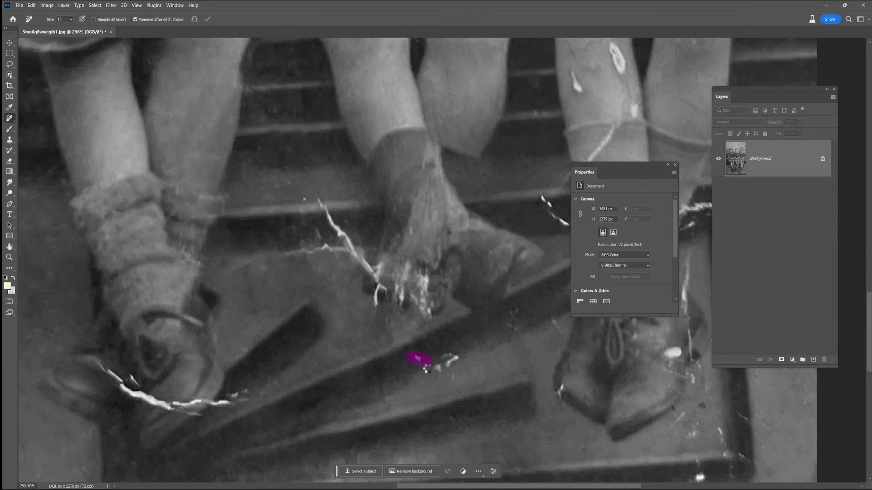
- Remove the forked white crack running toward the boy's foot and the faint marks around it
mouse_move(292, 262)
left_mouse_down()
mouse_move(352, 251)
mouse_move(306, 200)
left_mouse_up()
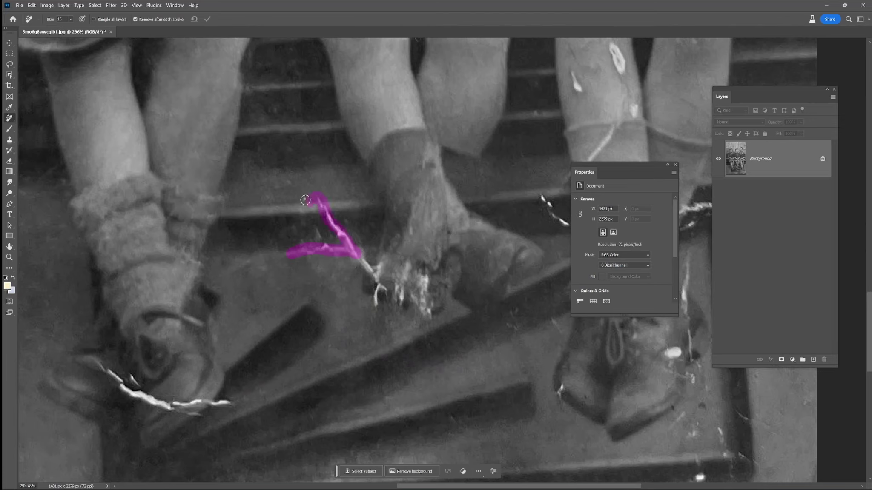
left_click_drag(362, 260, 360, 270)
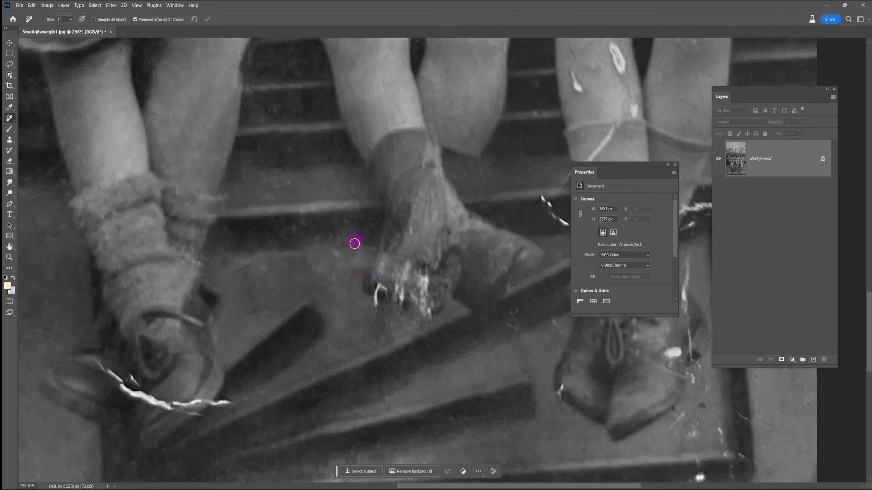
left_click_drag(356, 229, 360, 237)
left_click_drag(277, 266, 279, 267)
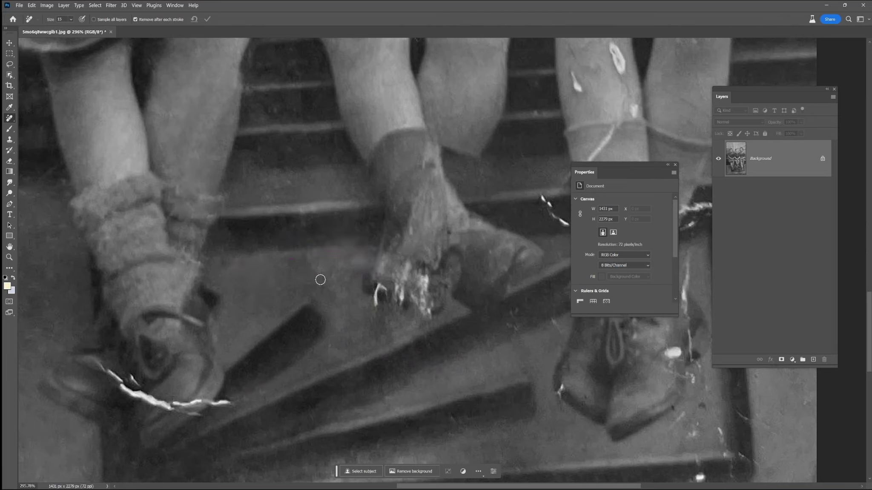
- Remove the cracks and white patches around the right girl's lower sock and shoes
scroll(349, 208, "right", 5)
mouse_move(416, 222)
left_mouse_down()
mouse_move(449, 225)
mouse_move(287, 224)
mouse_move(334, 234)
mouse_move(429, 224)
left_mouse_up()
mouse_move(343, 240)
left_mouse_down()
mouse_move(272, 291)
mouse_move(342, 361)
left_mouse_up()
mouse_move(429, 174)
left_mouse_down()
mouse_move(448, 141)
mouse_move(443, 152)
left_mouse_up()
left_click_drag(332, 289, 333, 314)
left_click_drag(333, 317, 321, 181)
left_click_drag(301, 240, 313, 238)
left_click(331, 264)
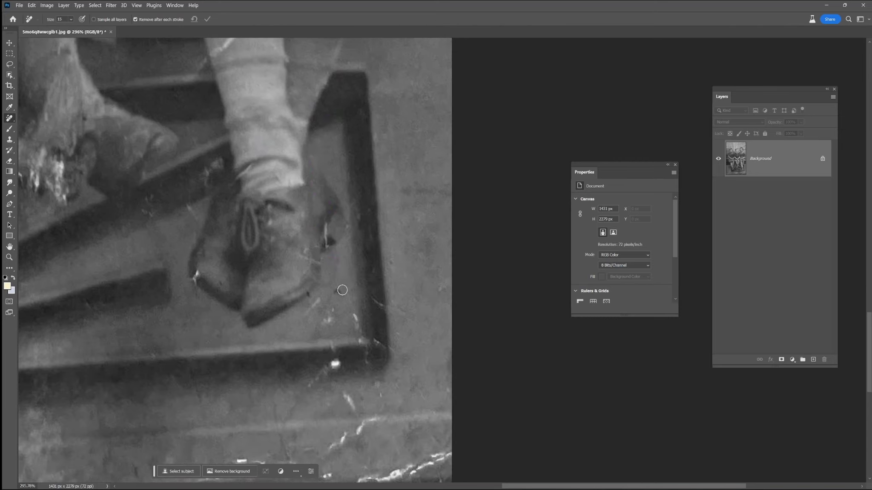
- Remove the small specks on the base between the right girl's shoe and the carved frame's corner
left_click_drag(347, 300, 365, 350)
left_click_drag(372, 295, 414, 312)
left_click_drag(438, 264, 438, 273)
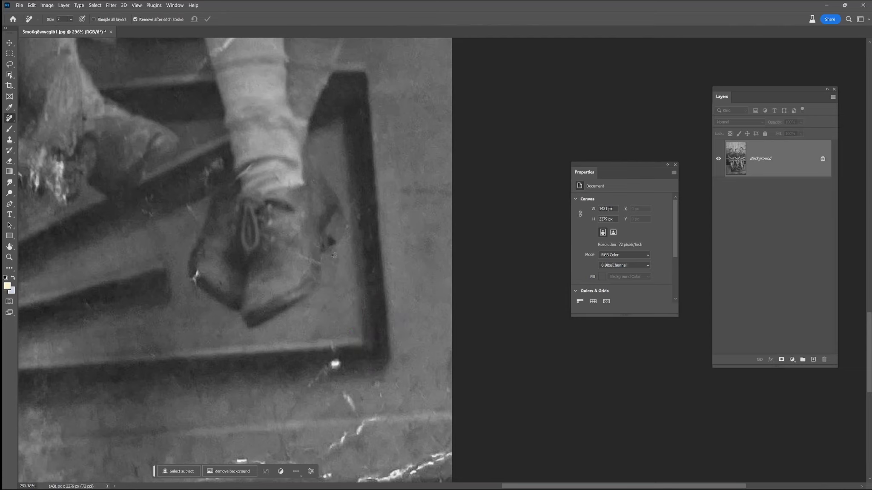
- Paint over the white mark on the right girl's rear shoe with sampled dark gray and remove the crack across the front shoe
scroll(341, 252, "up", 3)
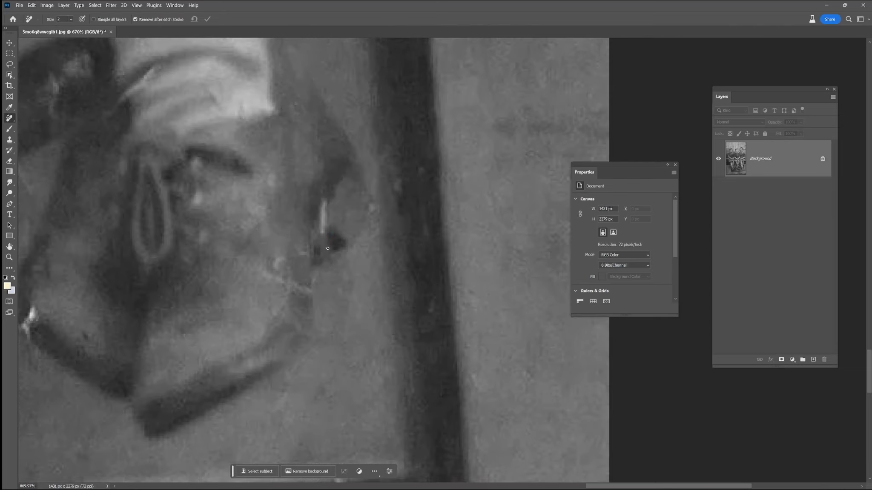
left_click(13, 131)
left_click(335, 242, "alt")
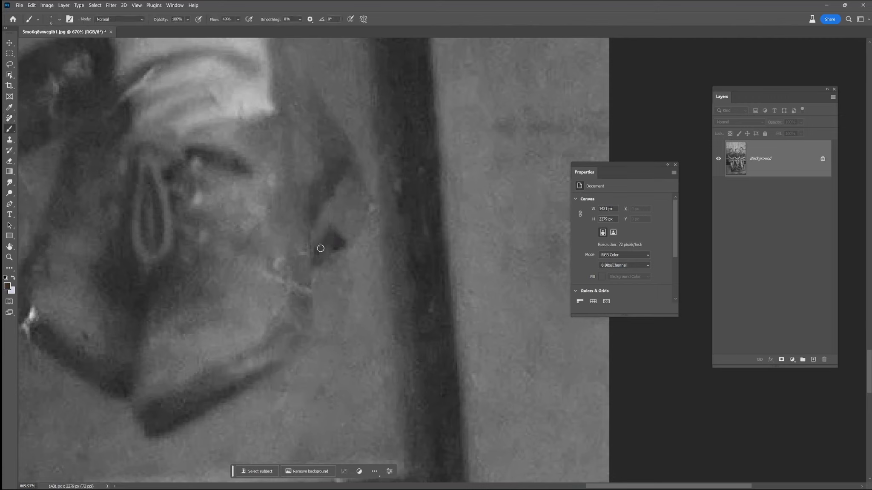
key("j")
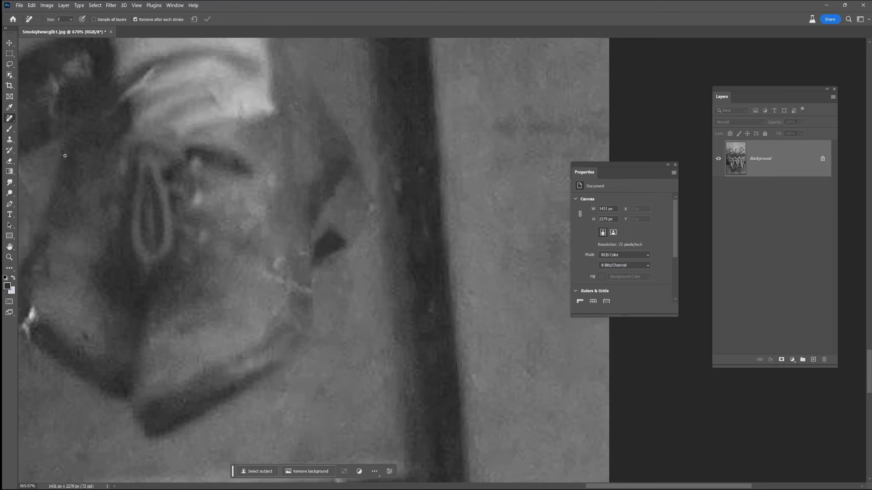
key("bracketright")
left_click_drag(283, 258, 296, 286)
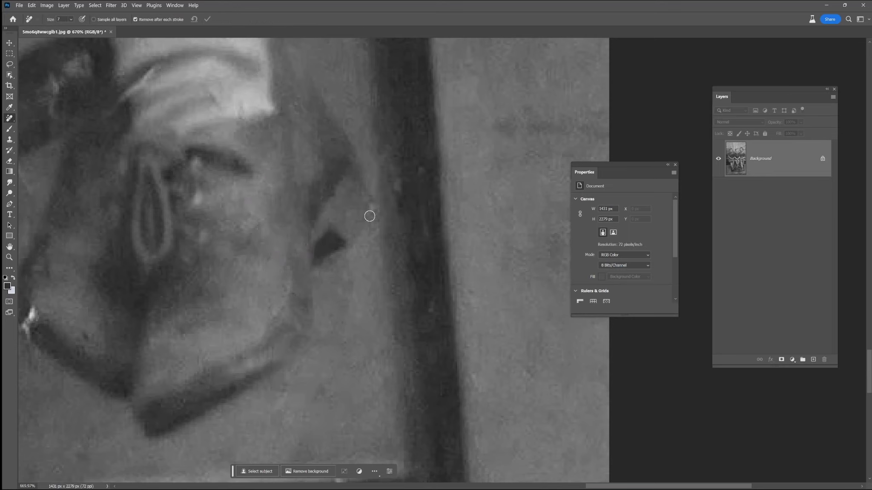
- Remove the white spots on the side of the right girl's shoe and below the carved frame's edge
scroll(370, 214, "down", 4)
scroll(241, 217, "up", 2)
left_click_drag(324, 240, 362, 192)
mouse_move(474, 445)
left_mouse_down()
mouse_move(495, 409)
mouse_move(504, 432)
mouse_move(462, 340)
left_mouse_up()
- Remove the short white cracks on the ledge below the carved frame's right corner using a larger brush
key("bracketright")
key("bracketright")
key("bracketright")
key("bracketright")
left_click_drag(329, 346, 341, 379)
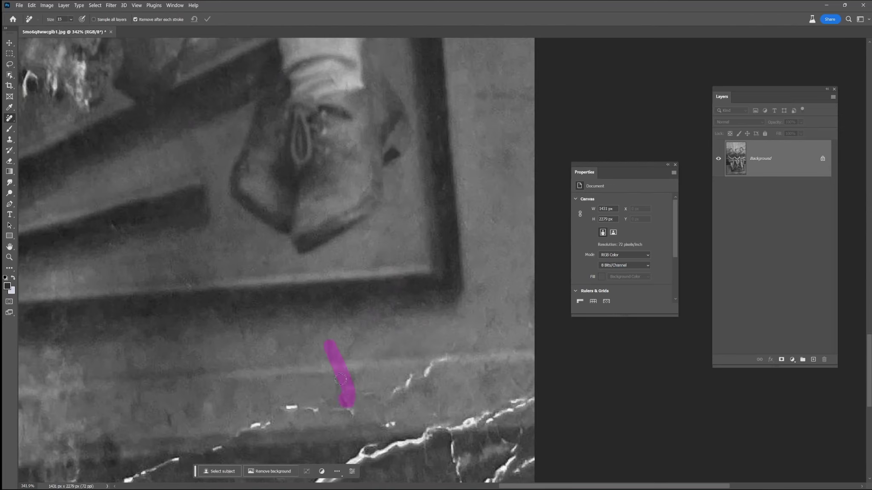
left_click_drag(281, 406, 358, 415)
key("bracketright")
key("bracketright")
left_click_drag(364, 400, 452, 359)
left_click(391, 419)
- Remove the broken crack along the base's lower edge and the spots and streaks around it
left_click_drag(348, 364, 412, 210)
mouse_move(330, 267)
left_mouse_down()
mouse_move(257, 302)
mouse_move(274, 300)
mouse_move(127, 344)
left_mouse_up()
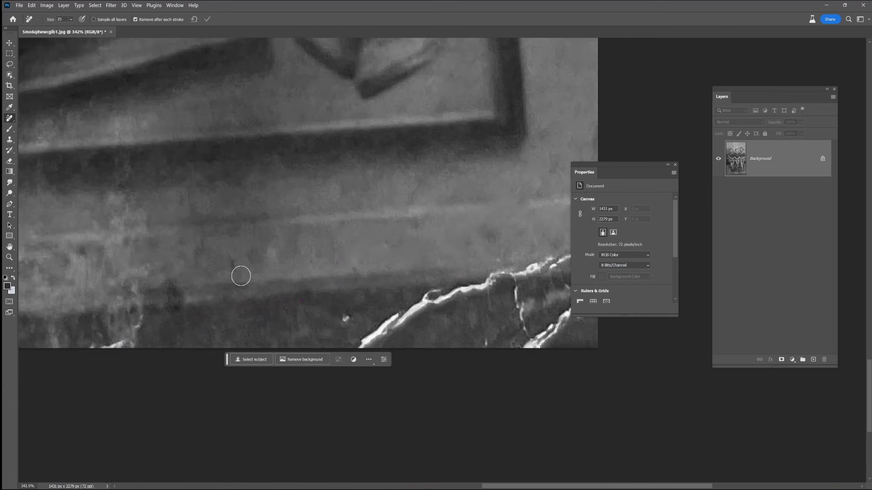
left_click_drag(242, 276, 390, 249)
left_click_drag(243, 170, 282, 171)
mouse_move(298, 213)
left_mouse_down()
mouse_move(225, 223)
mouse_move(287, 242)
left_mouse_up()
left_click_drag(284, 288, 259, 320)
mouse_move(291, 286)
left_mouse_down()
mouse_move(271, 320)
mouse_move(262, 288)
left_mouse_up()
left_click_drag(226, 320, 205, 309)
left_click_drag(302, 259, 306, 259)
- Remove the large branching cracks from the photo's lower-right corner
scroll(305, 259, "right", 3)
mouse_move(254, 309)
left_mouse_down()
mouse_move(392, 231)
mouse_move(440, 230)
mouse_move(506, 207)
left_mouse_up()
left_click_drag(408, 236, 422, 294)
mouse_move(440, 272)
left_mouse_down()
mouse_move(474, 255)
mouse_move(430, 306)
left_mouse_up()
mouse_move(490, 273)
left_mouse_down()
mouse_move(443, 300)
mouse_move(404, 298)
left_mouse_up()
scroll(502, 184, "down", 8)
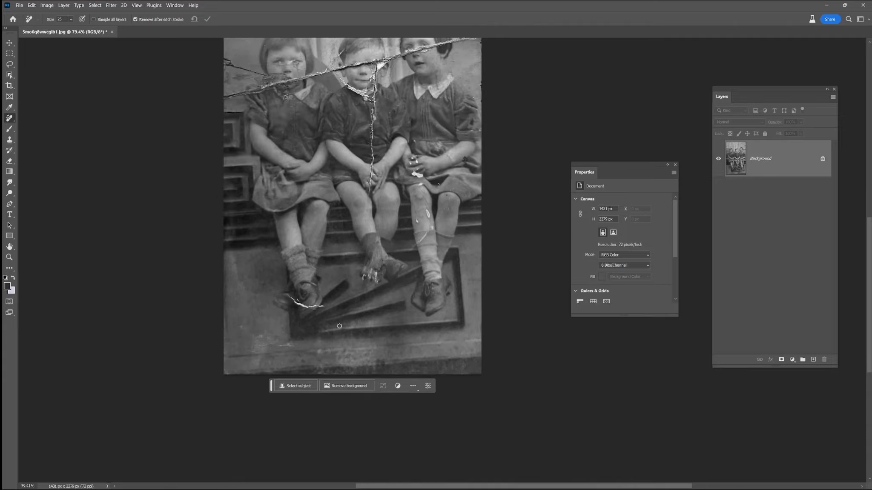
- Remove the light blotches and edge marks in the photo's lower-left corner
scroll(284, 321, "up", 8)
left_click(331, 374)
mouse_move(266, 364)
left_mouse_down()
mouse_move(235, 377)
mouse_move(191, 340)
mouse_move(295, 207)
left_mouse_up()
left_click_drag(296, 291, 283, 293)
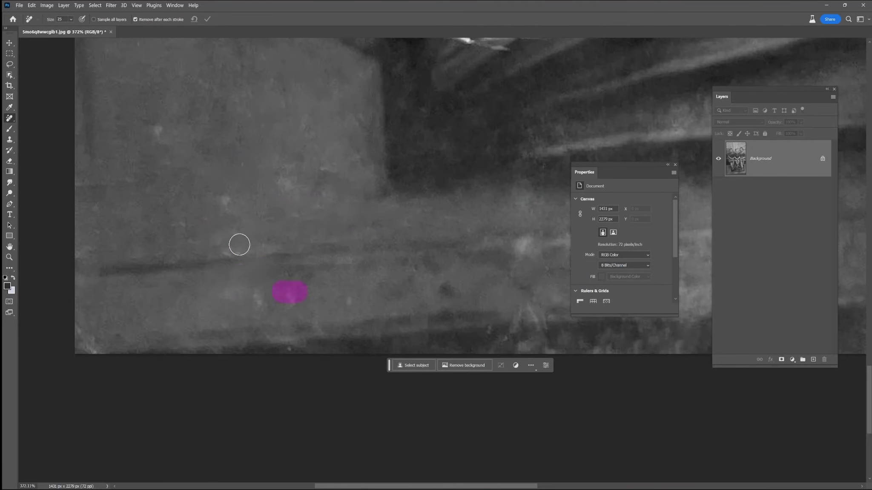
left_click_drag(86, 315, 102, 354)
left_click(287, 348)
- Clean the remaining streaks and blemishes along the photo's bottom edge
scroll(384, 341, "down", 5)
left_click_drag(457, 334, 432, 334)
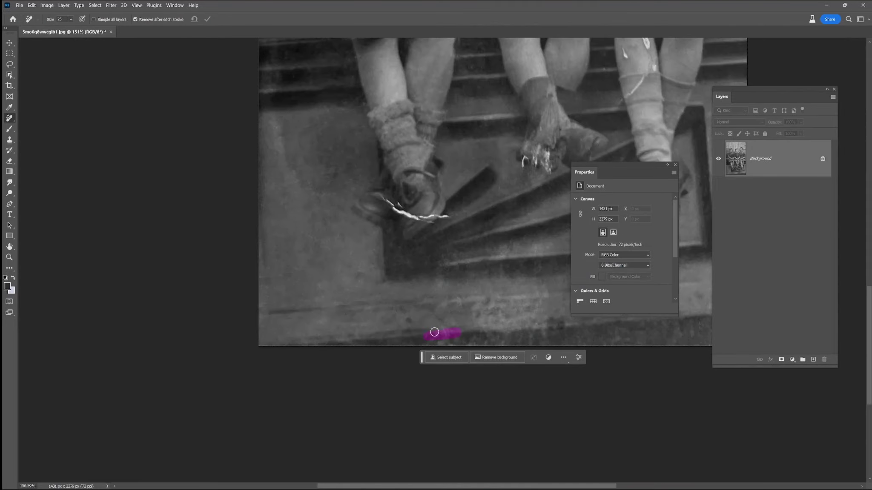
left_click_drag(443, 303, 292, 319)
left_click_drag(292, 320, 322, 319)
- Remove the curved white crack across the left girl's shoes
scroll(426, 327, "up", 3)
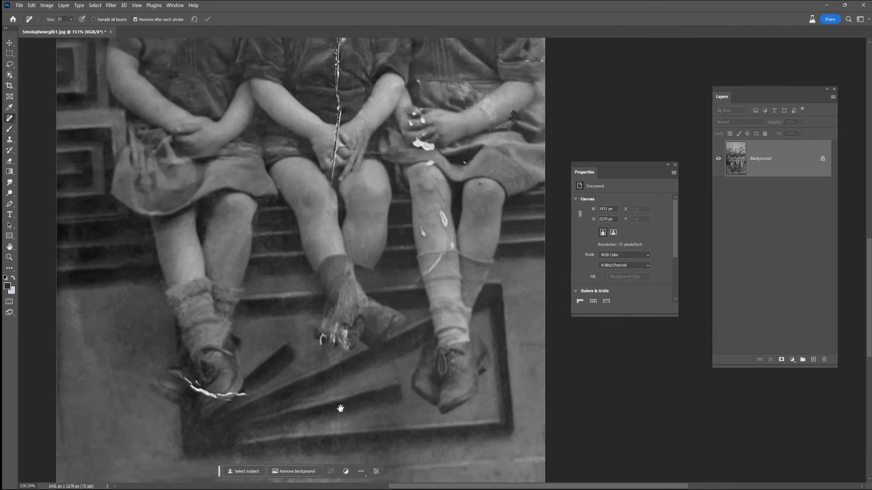
scroll(288, 403, "up", 5)
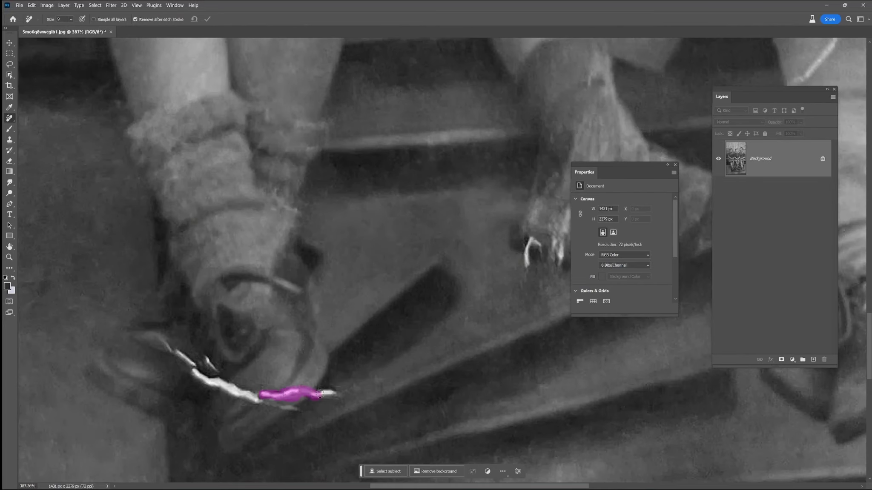
left_click_drag(251, 404, 188, 367)
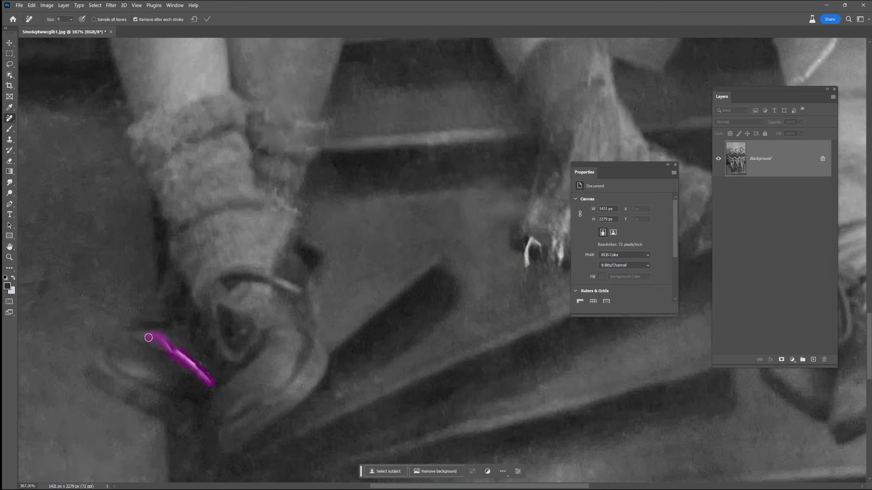
- Remove the diagonal scratch and white spot at the top of the right girl's sock
scroll(354, 254, "down", 5)
mouse_move(353, 314)
left_mouse_down()
mouse_move(375, 365)
mouse_move(444, 343)
mouse_move(493, 277)
mouse_move(485, 261)
mouse_move(373, 321)
left_mouse_up()
scroll(436, 317, "up", 5)
left_click(472, 183)
mouse_move(474, 211)
left_mouse_down()
mouse_move(511, 192)
mouse_move(470, 215)
left_mouse_up()
left_click_drag(462, 247, 475, 241)
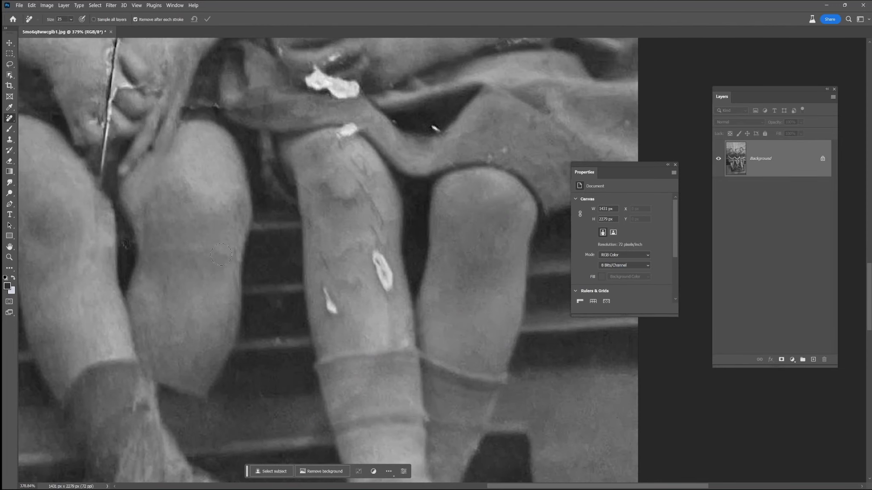
- Clean the blemish on the boy's leg and the faint creases on the right girl's knee and shin
key("]")
left_click_drag(238, 212, 239, 218)
left_click_drag(321, 185, 357, 205)
left_click(315, 222)
left_click_drag(322, 243, 321, 258)
left_click_drag(337, 260, 350, 250)
left_click_drag(355, 280, 347, 283)
- Remove the white peeled patches and remaining creases from the right girl's shin and knee
left_click_drag(325, 286, 331, 315)
left_click_drag(375, 254, 389, 298)
left_click_drag(377, 234, 386, 254)
left_click_drag(391, 308, 366, 187)
left_click_drag(365, 150, 352, 176)
left_click_drag(341, 134, 357, 125)
- Remove the white specks from the right girl's skirt above her knees
left_click_drag(430, 126, 438, 129)
left_click_drag(515, 151, 497, 152)
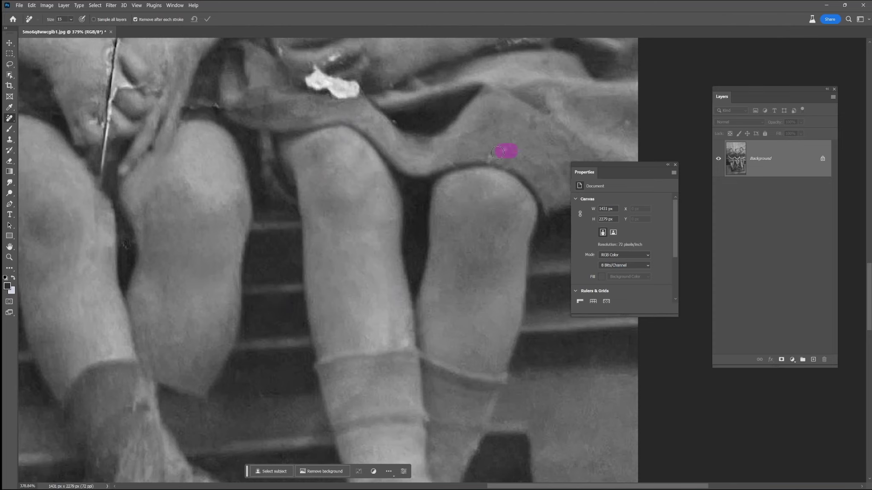
mouse_move(484, 183)
left_mouse_down()
mouse_move(444, 381)
mouse_move(443, 224)
left_mouse_up()
mouse_move(517, 200)
left_mouse_down()
mouse_move(509, 220)
mouse_move(470, 241)
left_mouse_up()
- Remove the blemishes on the right girl's forearm and fingers and the white peeled patch below her hands
left_click_drag(544, 319, 447, 322)
left_click_drag(407, 298, 452, 350)
left_click_drag(316, 267, 429, 330)
left_click_drag(305, 281, 309, 295)
left_click(307, 292)
left_click(275, 296)
left_click(283, 274)
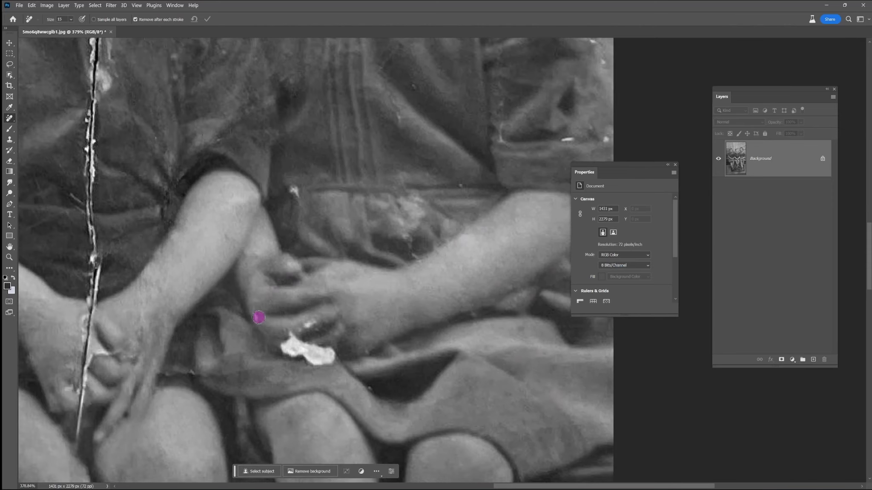
left_click_drag(283, 345, 333, 354)
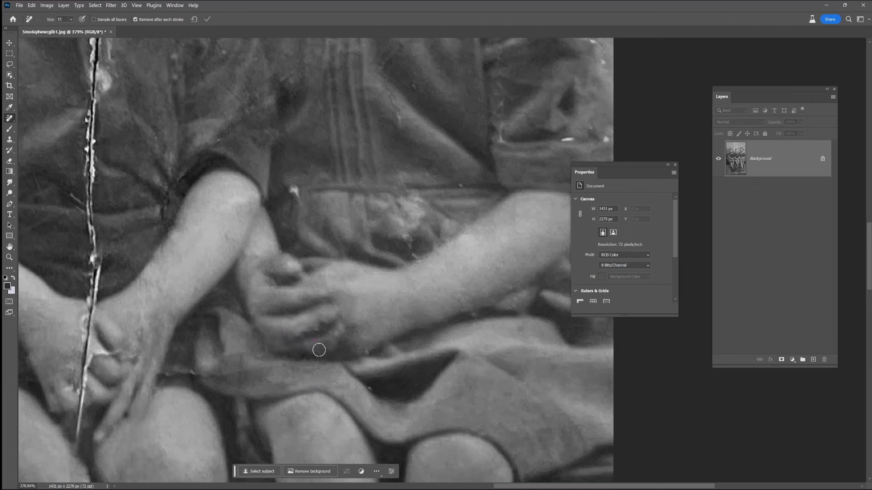
- Remove the marks on the right girl's skirt hem, waist and bodice and the white specks on her sleeve cuff
left_click_drag(222, 374, 234, 374)
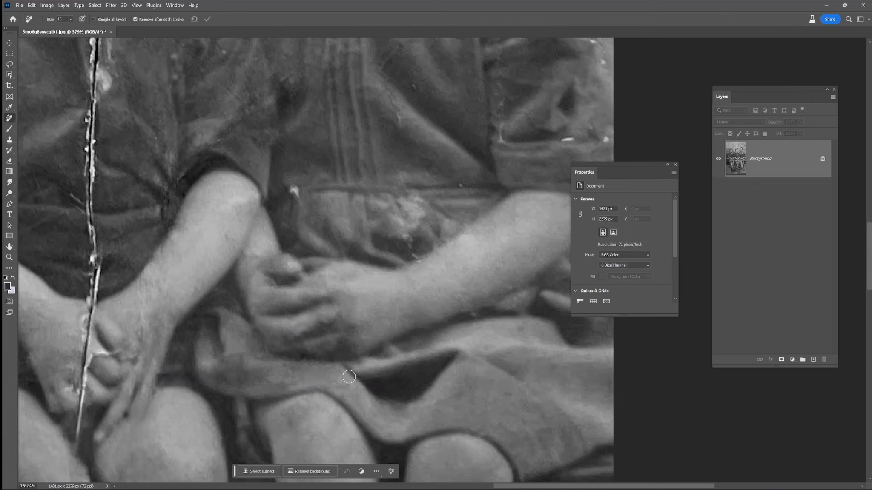
left_click_drag(349, 376, 327, 420)
left_click_drag(270, 230, 279, 237)
left_click(451, 354)
left_click_drag(452, 354, 354, 416)
left_click_drag(445, 246, 490, 244)
left_click_drag(382, 233, 385, 244)
left_click(344, 290)
- Remove the small spots from the right girl's bodice and the white specks on her upper sleeve
scroll(239, 213, "up", 3)
scroll(238, 212, "right", 3)
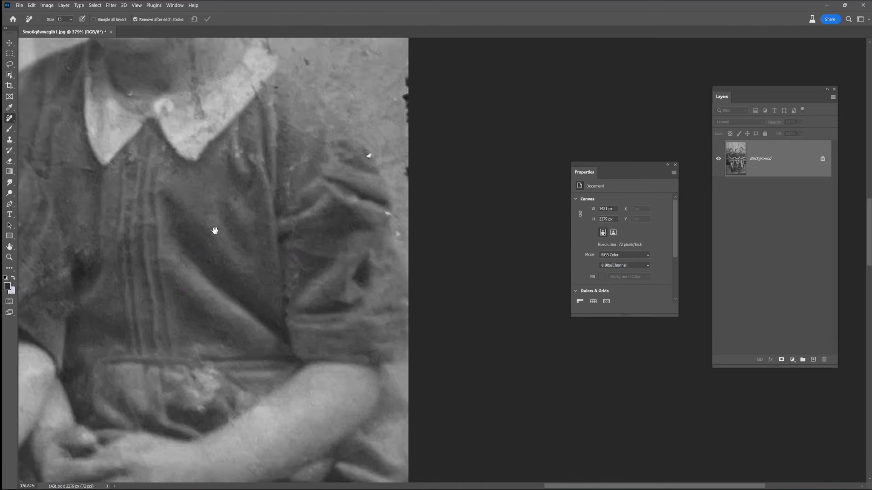
left_click(263, 289)
left_click(245, 145)
left_click(225, 149)
left_click(337, 216)
left_click_drag(373, 141, 374, 234)
left_click(352, 272)
- Remove the dark streak and stains from the right girl's white collar
left_click_drag(170, 173, 161, 84)
left_click(175, 159)
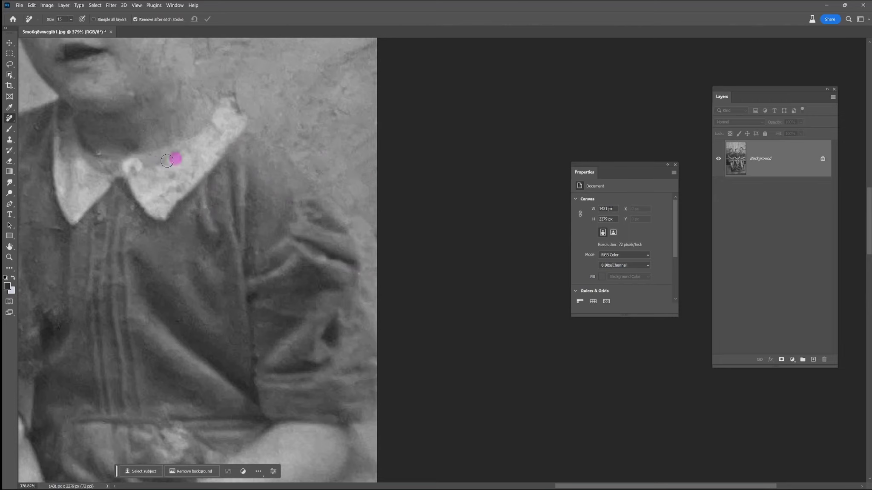
mouse_move(168, 192)
left_mouse_down()
mouse_move(163, 202)
mouse_move(231, 303)
left_mouse_up()
left_click_drag(249, 265, 257, 286)
left_click(296, 231)
- Remove the blotches on the background wall beside the right girl's neck and shoulder
left_click(308, 191)
left_click_drag(311, 186, 295, 190)
left_click_drag(321, 161, 305, 175)
left_click_drag(323, 141, 305, 140)
left_click_drag(321, 105, 284, 150)
- Remove the marks along the right girl's collar edge, shoulder and puffed sleeve
left_click_drag(237, 120, 247, 145)
left_click(248, 164)
left_click_drag(246, 177, 333, 300)
left_click_drag(303, 276, 303, 222)
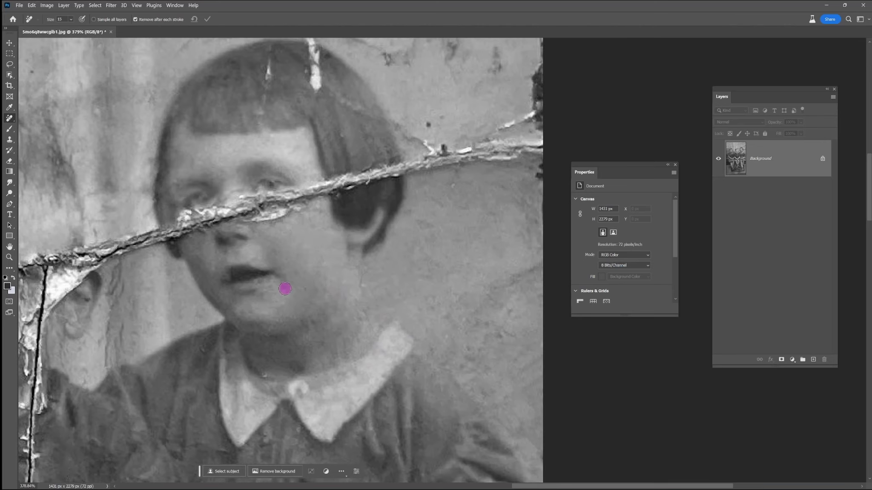
- Remove the white scratches from the right girl's hair and the marks on the wall beside her head
left_click_drag(266, 77, 252, 177)
mouse_move(278, 99)
left_mouse_down()
mouse_move(305, 193)
mouse_move(353, 217)
left_mouse_up()
left_click(412, 230)
left_click(429, 253)
left_click_drag(475, 237, 516, 212)
left_click(446, 290)
- Clone clean wall texture over the tear between the right girl's hair and the photo's right edge
left_click(9, 140)
left_click(424, 313, "alt")
left_click_drag(444, 269, 443, 243)
left_click(437, 224, "alt")
left_click(449, 246)
key("bracketleft")
key("bracketleft")
key("bracketleft")
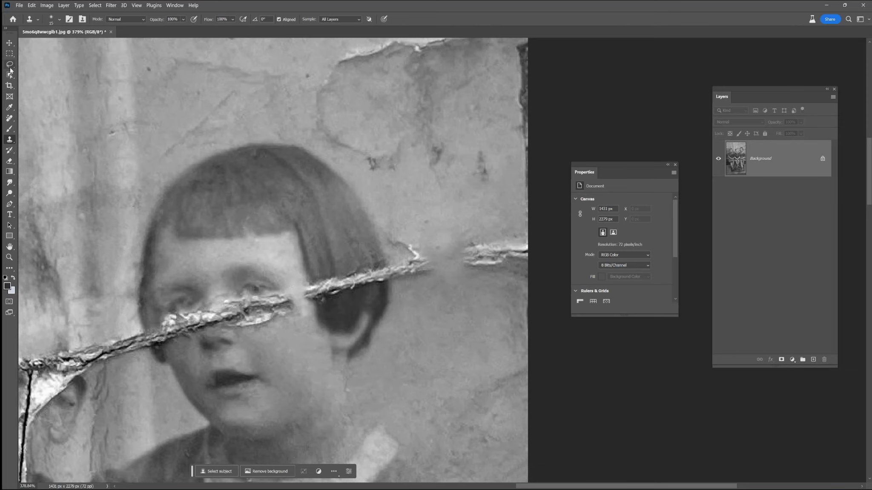
- Remove the tear across the right girl's dark hair and temple, including its end on the adjoining wall
left_click(9, 118)
mouse_move(301, 288)
left_mouse_down()
mouse_move(419, 259)
mouse_move(308, 300)
left_mouse_up()
mouse_move(350, 269)
left_mouse_down()
mouse_move(358, 284)
mouse_move(395, 236)
mouse_move(409, 286)
left_mouse_up()
left_click(412, 262)
left_click(422, 221)
left_click_drag(298, 298, 305, 324)
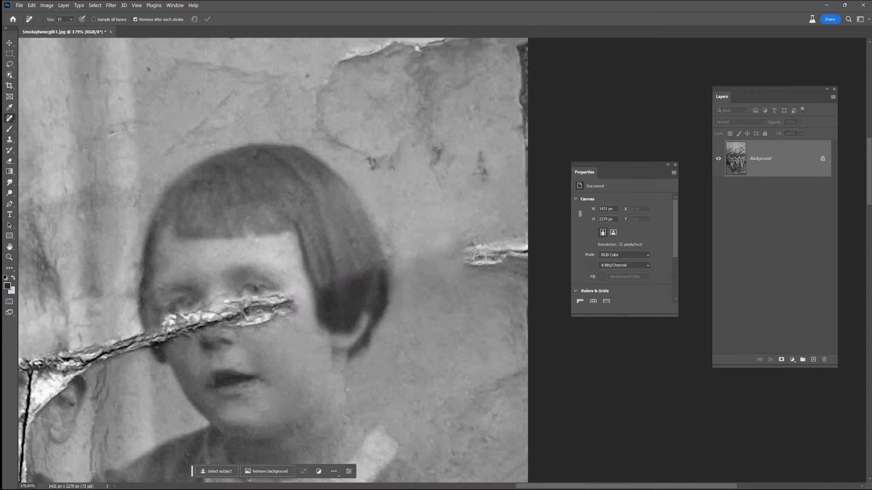
- Remove the remaining tear at the photo's right edge and the dark spots on the wall above it
left_click_drag(479, 258, 525, 252)
left_click_drag(428, 251, 429, 272)
left_click_drag(374, 164, 399, 149)
left_click(472, 157)
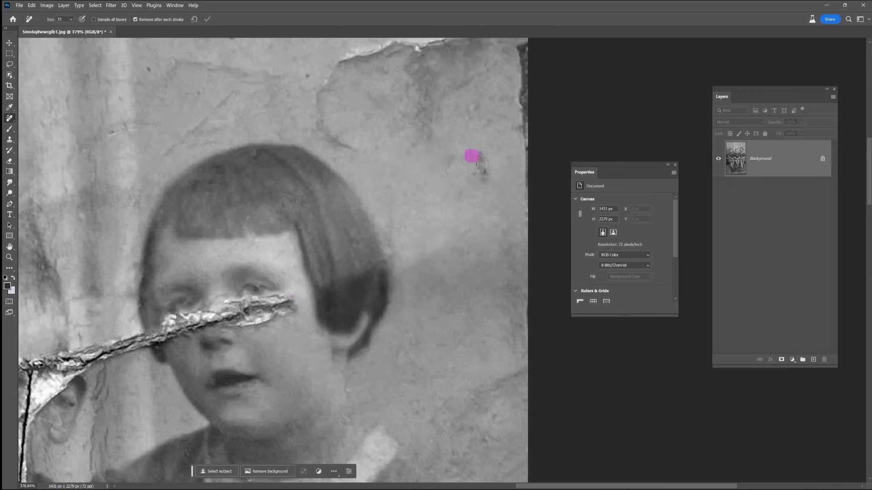
- Clone backdrop texture over the tear between the boy's ear and the right girl's hair with an enlarged brush
left_click_drag(319, 316, 456, 290)
left_click(9, 139)
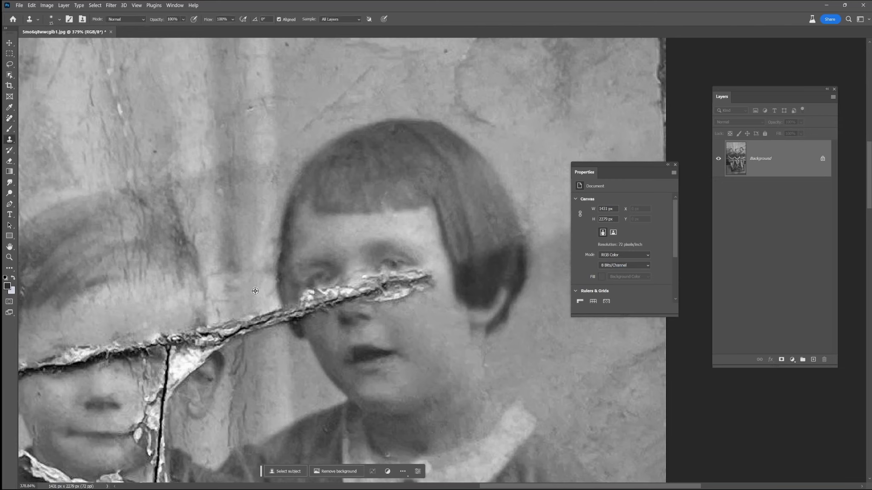
left_click_drag(236, 332, 267, 290)
left_click(183, 19)
left_click(177, 31)
key("bracketright")
key("bracketright")
key("bracketright")
key("bracketright")
mouse_move(264, 339)
left_mouse_down()
mouse_move(268, 314)
mouse_move(235, 340)
left_mouse_up()
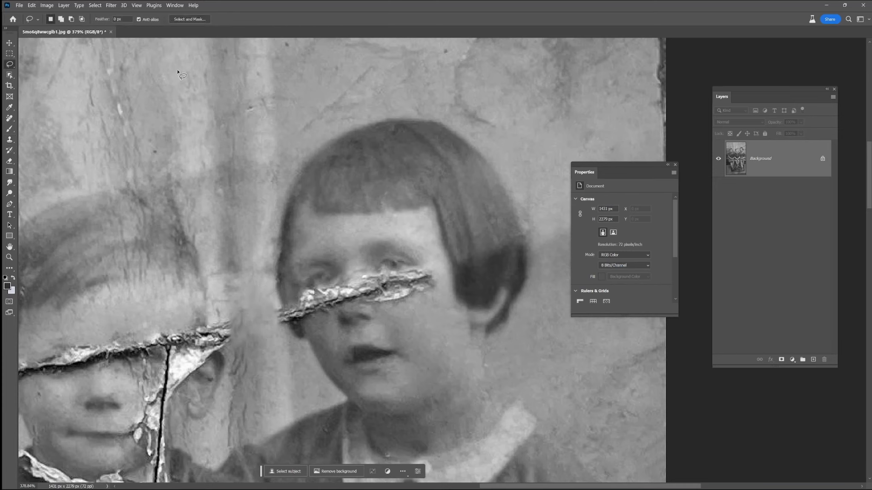
- Lasso the tear across the right girl's eyes and nose and replace it using Generative Fill without a prompt
key("l")
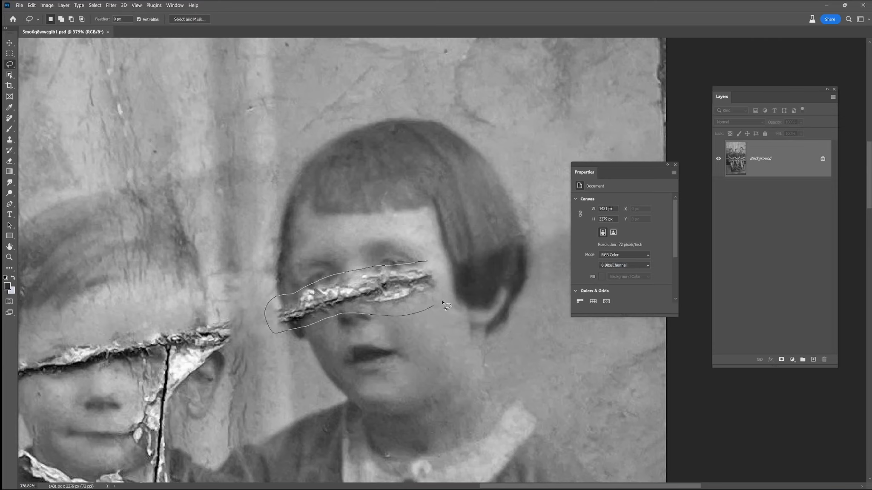
left_click_drag(442, 301, 436, 266)
left_click(298, 345)
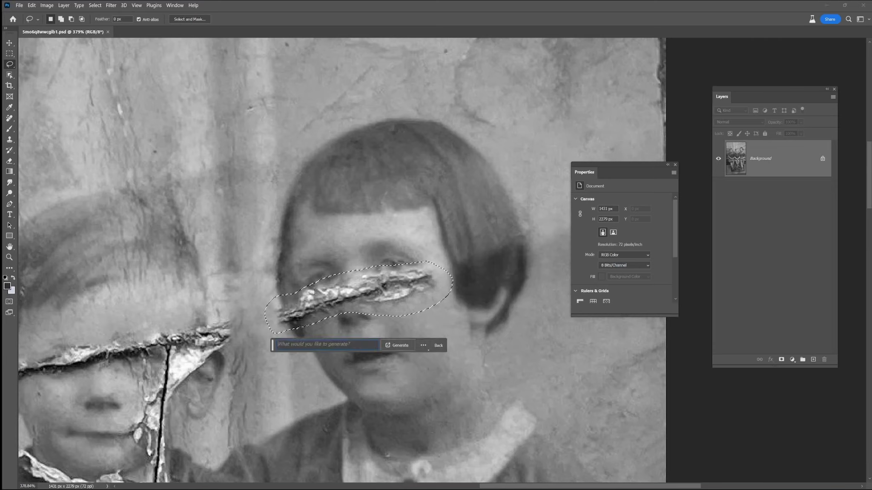
left_click(399, 346)
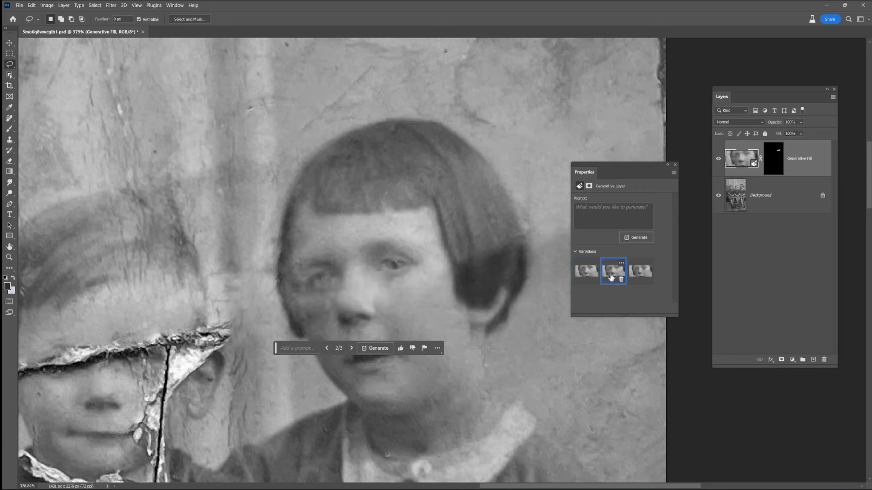
- Compare the three generated face variations with each other and with the torn original underneath
left_click(638, 270)
left_click(586, 271)
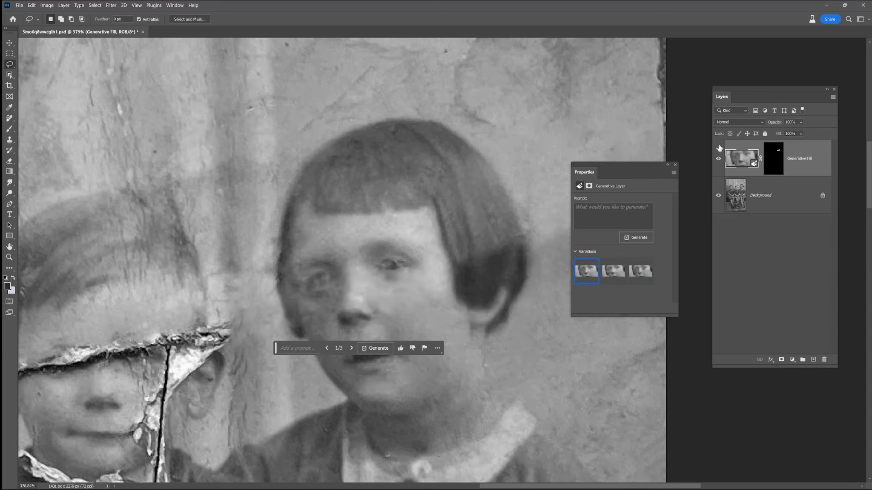
left_click(717, 160)
left_click(717, 160)
left_click(717, 160)
left_click(717, 160)
left_click(717, 160)
left_click(717, 160)
left_click(619, 271)
left_click(640, 271)
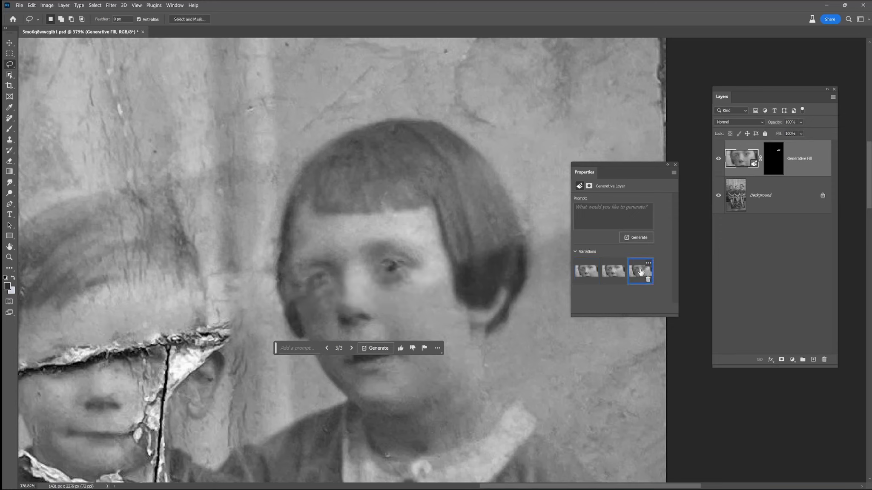
left_click(718, 160)
left_click(718, 160)
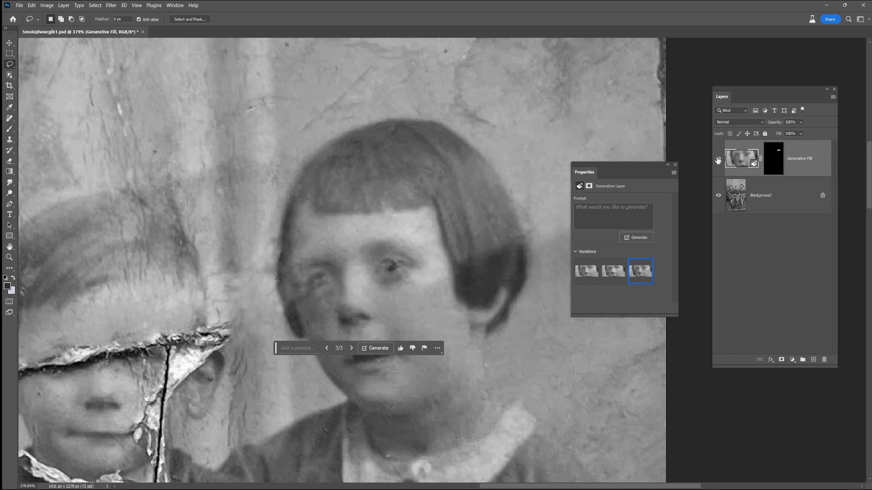
- Choose the first generated face variation and check it against the original by hiding and showing the fill layer
left_click(586, 271)
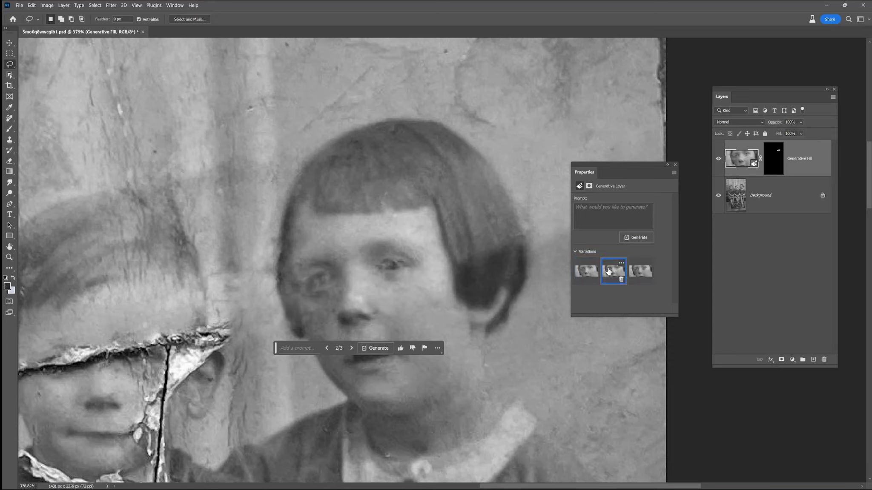
left_click(586, 271)
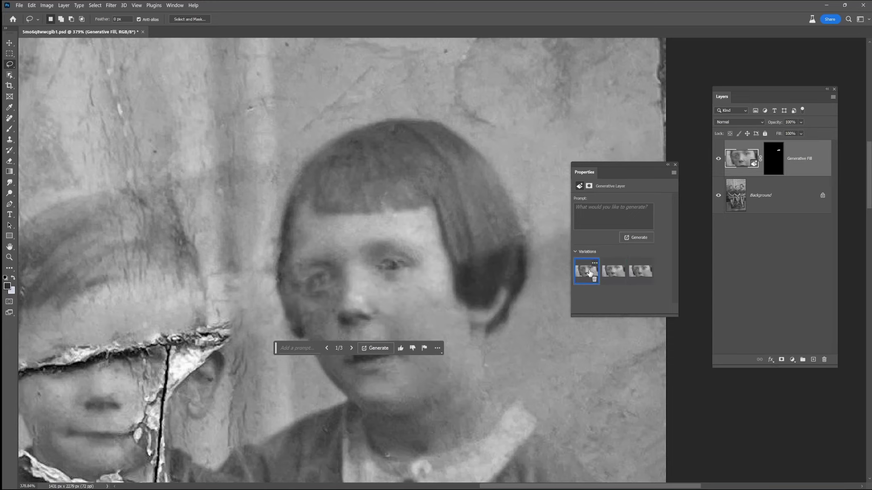
left_click(642, 271)
left_click(586, 273)
left_click(718, 159)
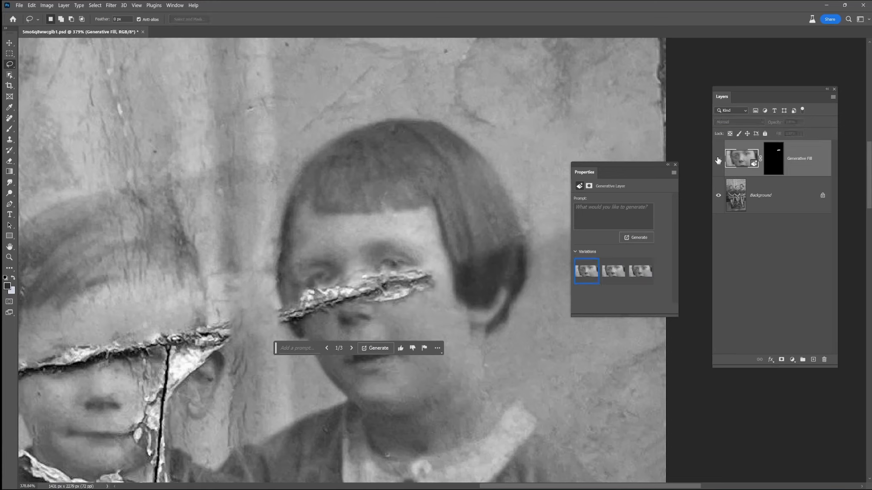
left_click(718, 159)
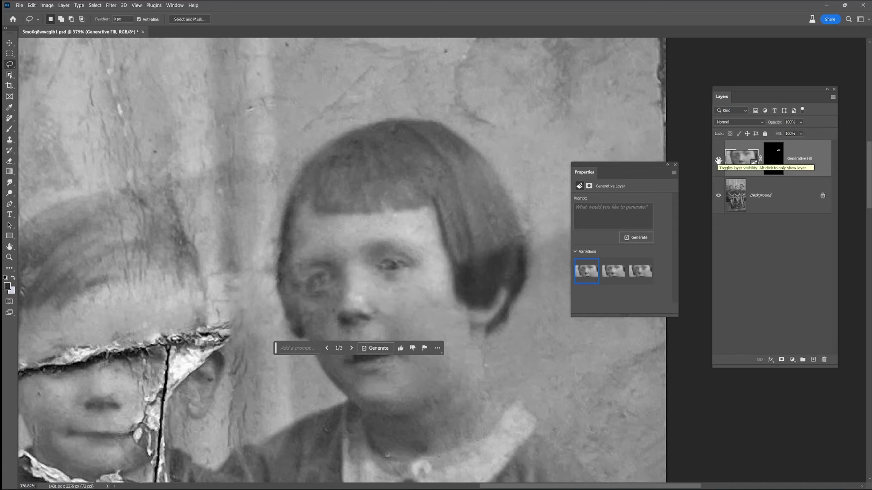
- Duplicate the Generative Fill layer, compare the copy's variations and keep the first one
left_click_drag(804, 160, 812, 360)
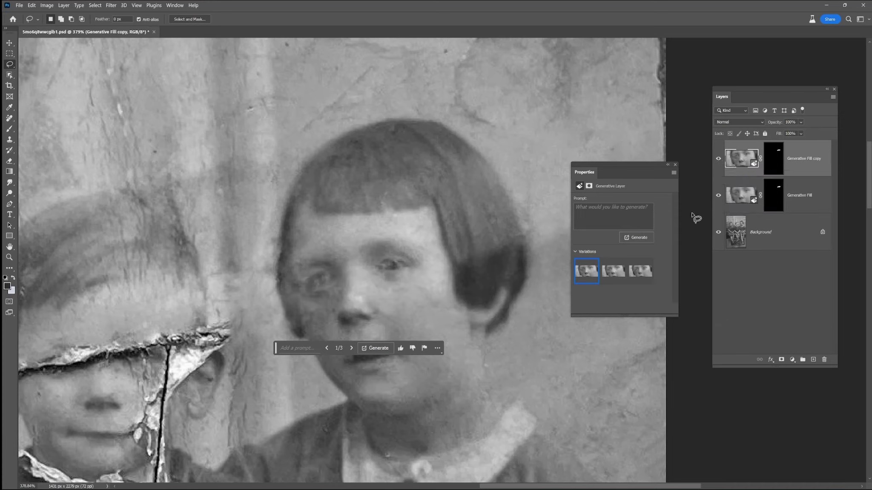
left_click(614, 272)
left_click(636, 272)
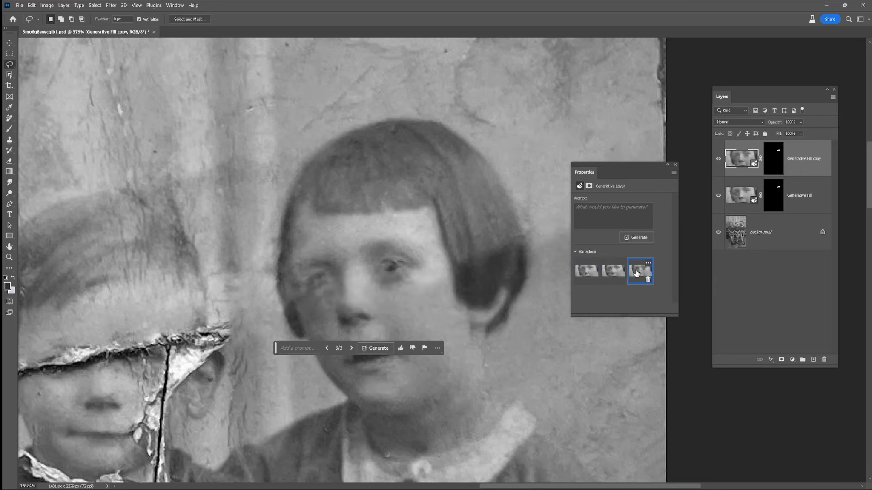
left_click(718, 161)
left_click(718, 160)
left_click(615, 273)
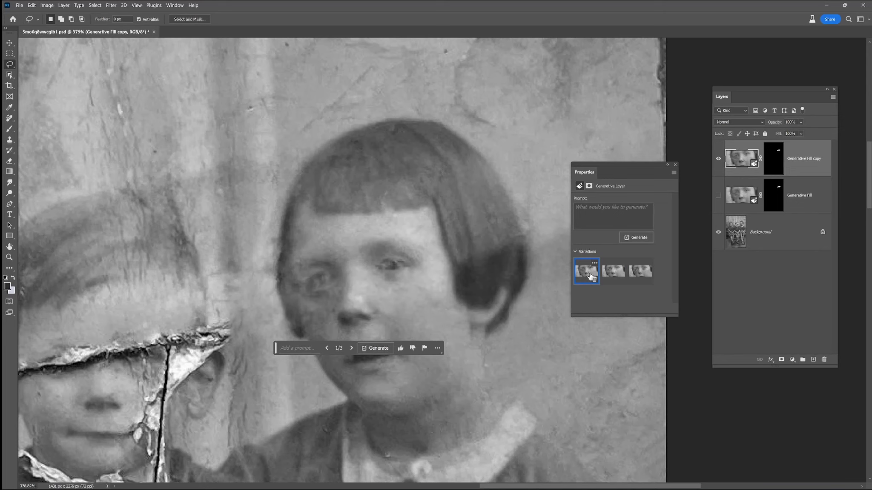
- Delete the original Generative Fill layer, keeping only its copy above the Background
scroll(463, 292, "down", 5)
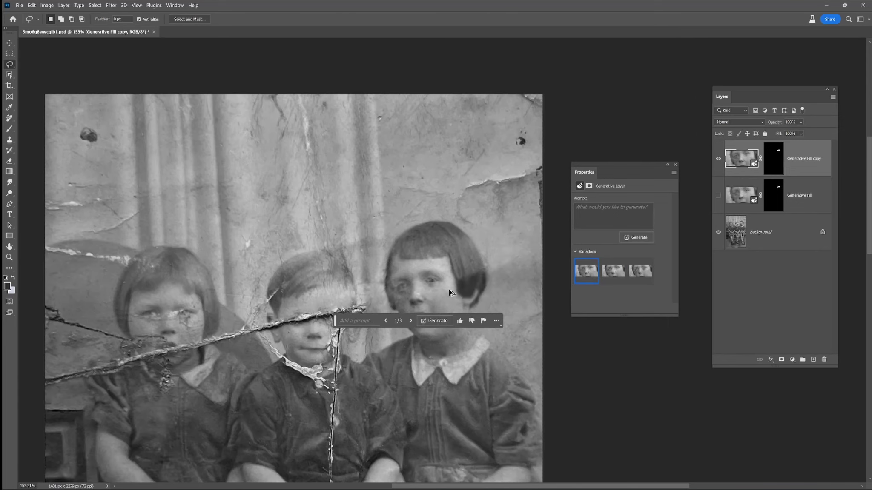
scroll(451, 285, "up", 5)
left_click_drag(760, 193, 823, 360)
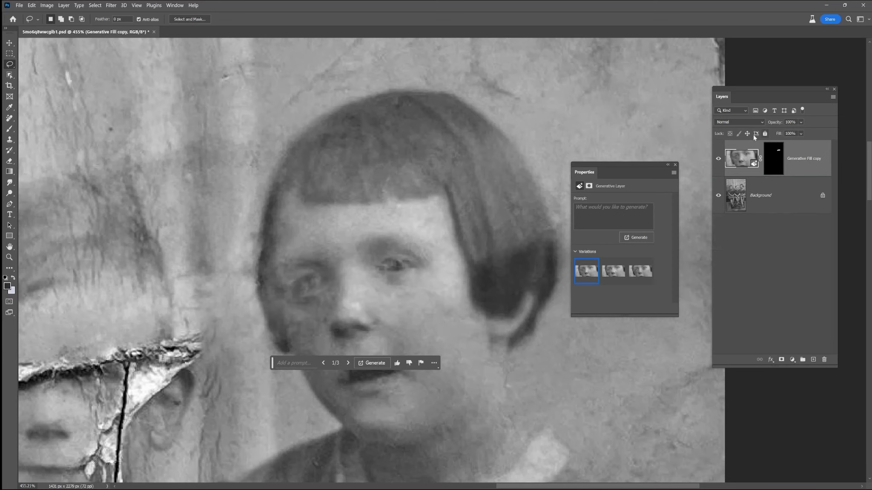
- Paint on the fill copy's layer mask over the right girl's eyes to blend original detail with the generated face
left_click(773, 160)
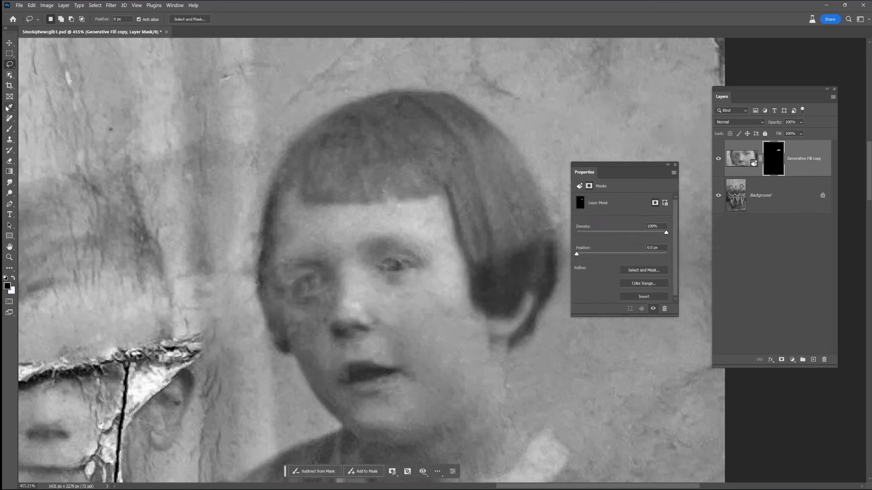
key("b")
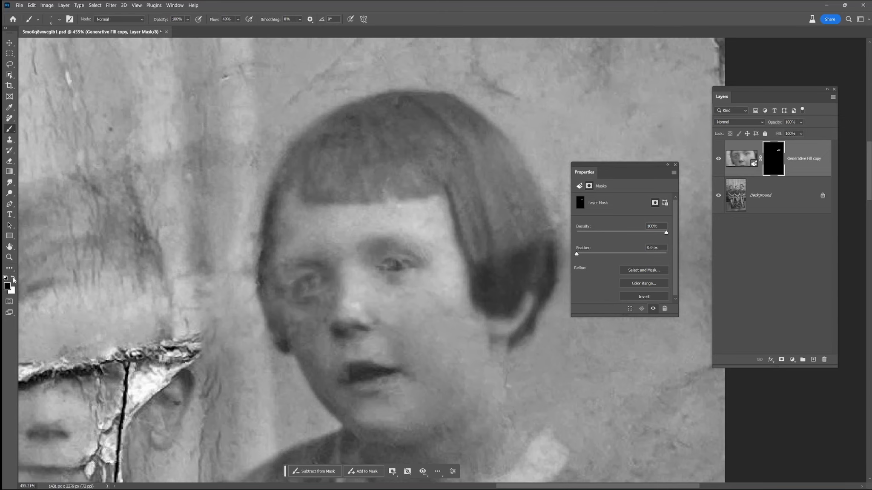
scroll(383, 268, "up", 3)
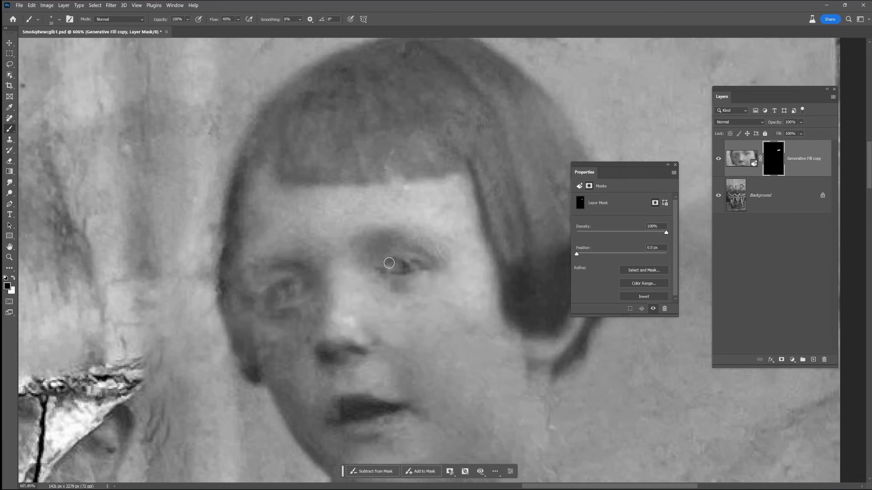
left_click_drag(386, 270, 417, 269)
key("x")
left_click_drag(286, 295, 318, 294)
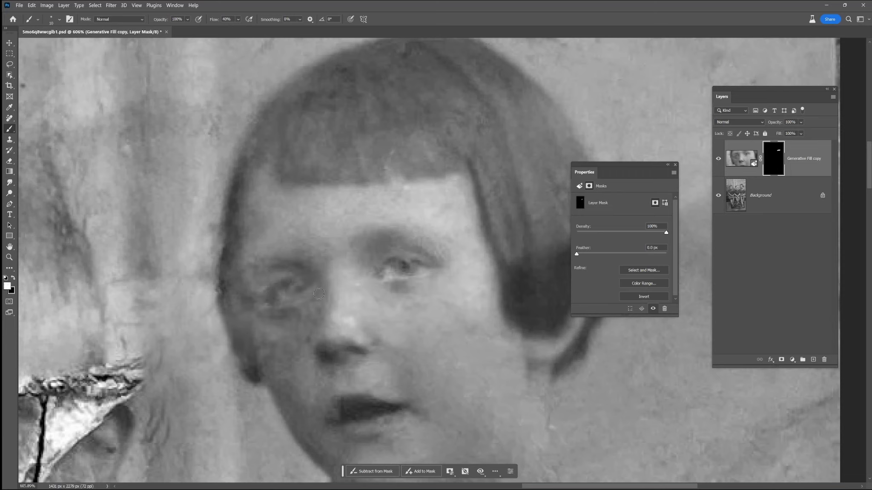
- Merge the Generative Fill copy layer with the Background into one layer
scroll(383, 332, "down", 10)
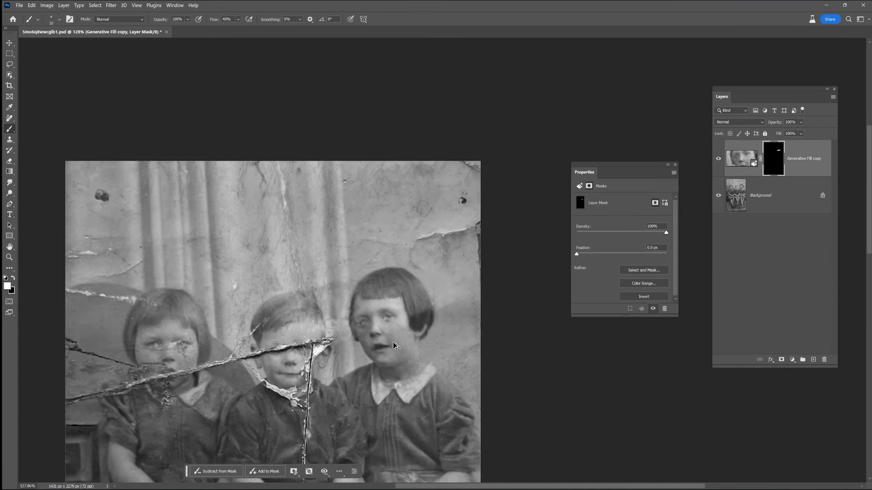
scroll(385, 331, "up", 6)
left_click(769, 196, "shift")
right_click(770, 197)
left_click(788, 273)
- Remove the small blemishes from the right girl's face, cheek and fringe with the Remove tool
left_click(10, 118)
left_click_drag(424, 326, 444, 328)
left_click(384, 330)
left_click_drag(402, 224, 407, 235)
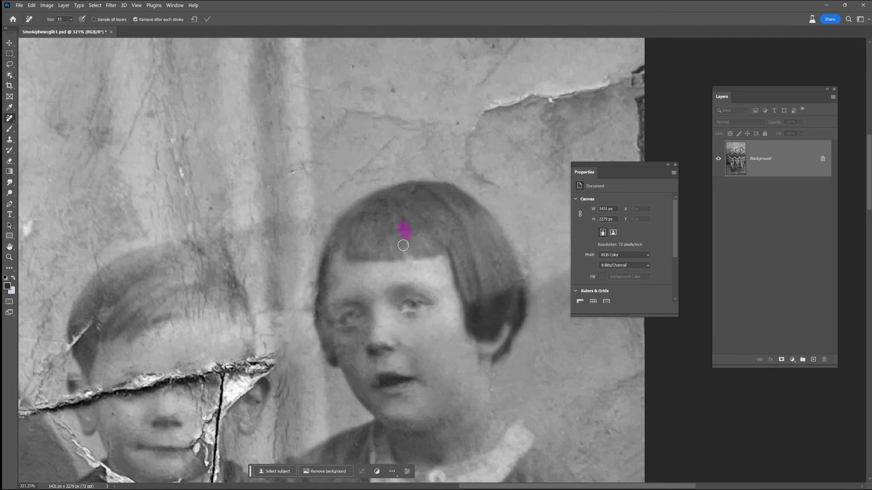
left_click_drag(352, 341, 359, 355)
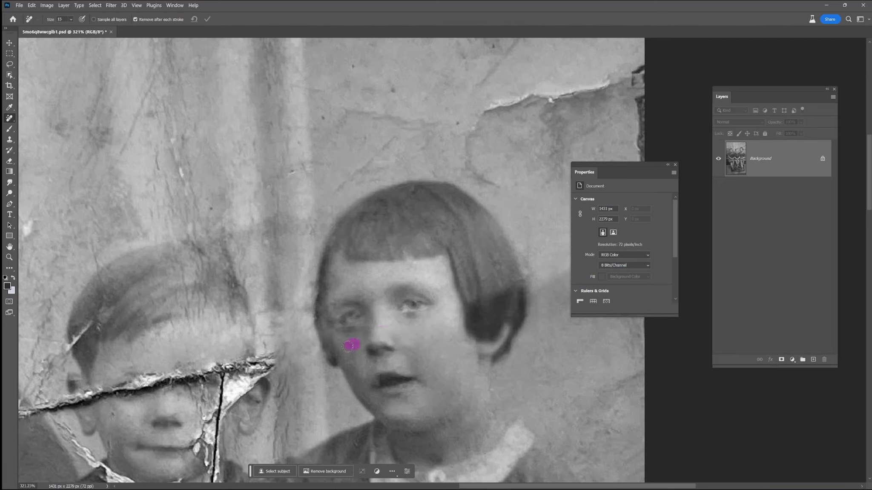
- Touch up the right girl's face and hair edge with the Brush in matching grey tones
key("b")
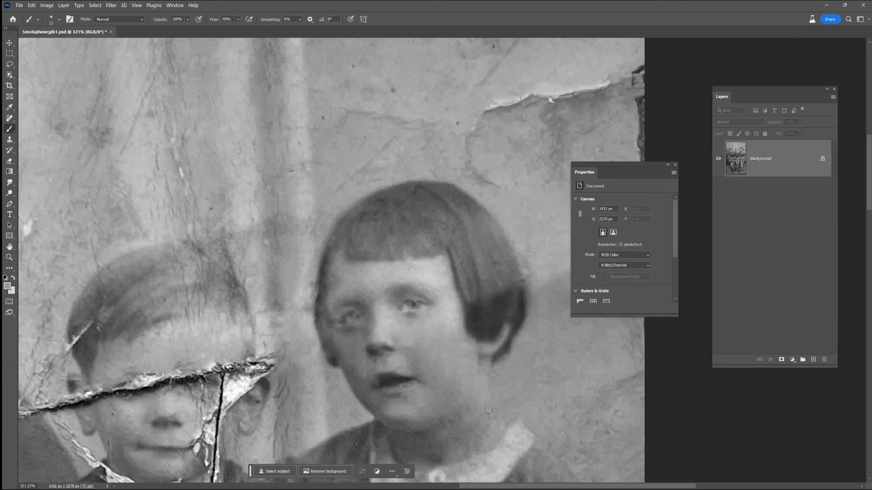
scroll(519, 399, "down", 7)
scroll(483, 374, "up", 7)
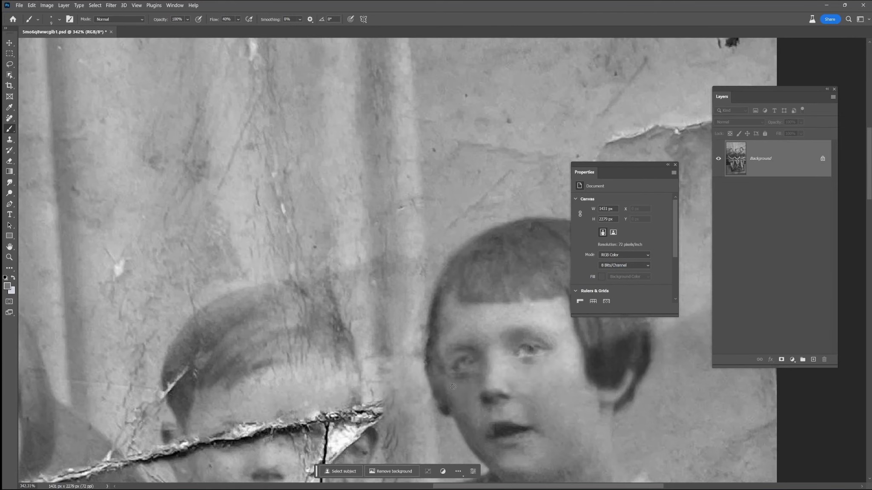
scroll(460, 403, "down", 5)
scroll(445, 383, "up", 5)
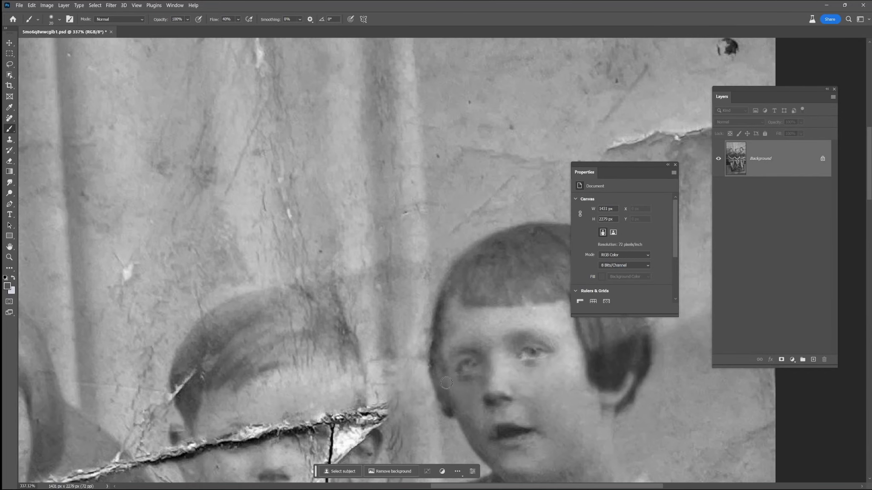
scroll(445, 412, "down", 4)
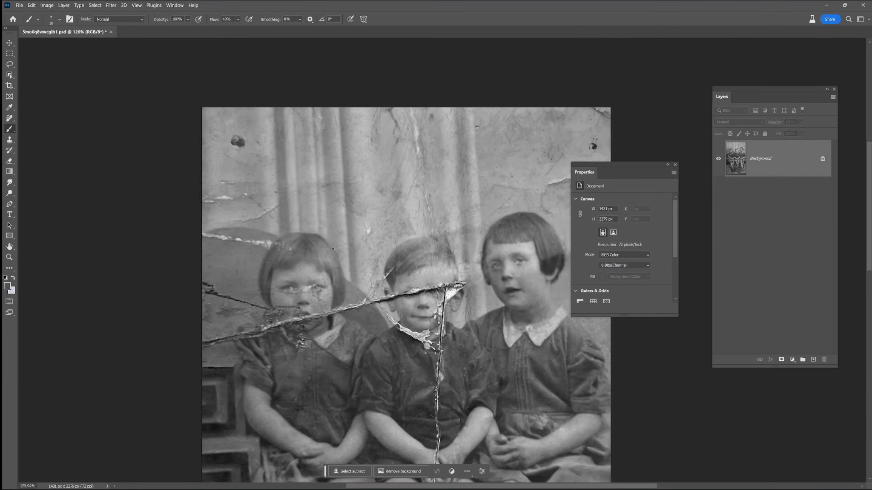
- Remove the white specks from the left girl's hair and the marks above her brow with the Remove tool
left_click(9, 118)
scroll(239, 227, "up", 4)
mouse_move(345, 284)
left_mouse_down()
mouse_move(379, 292)
mouse_move(346, 285)
mouse_move(361, 266)
left_mouse_up()
key("[")
key("[")
key("[")
key("ctrl+z")
left_click(370, 275)
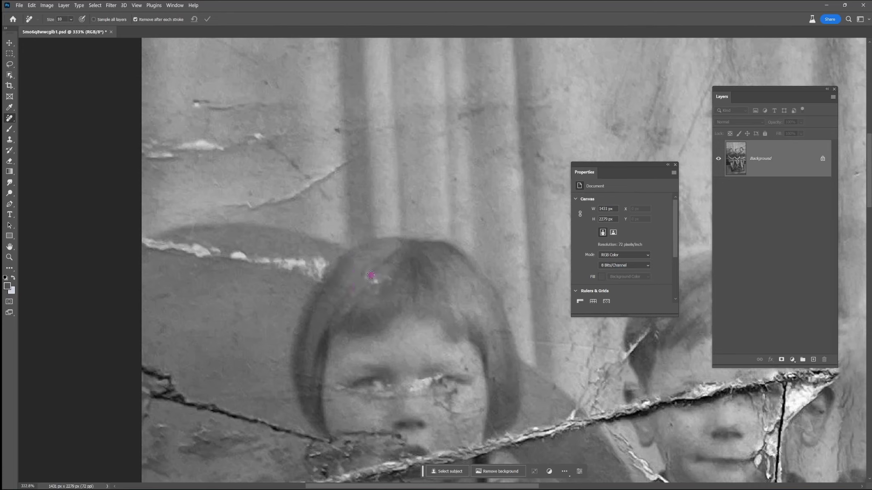
key("bracketright")
left_click(466, 363)
left_click(468, 367)
- Remove the white tear across the dark rounded shape beside the left girl's head and the spots below it
left_click(315, 264)
mouse_move(297, 267)
left_mouse_down()
mouse_move(184, 242)
mouse_move(147, 244)
left_mouse_up()
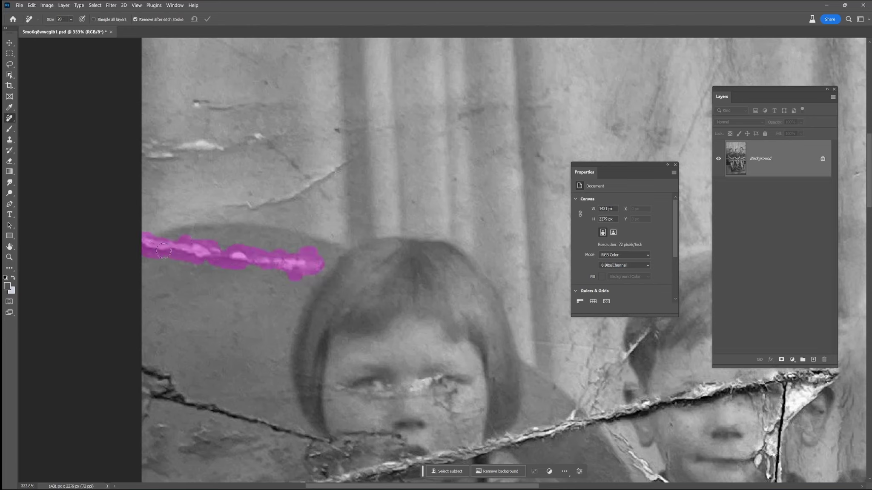
left_click(239, 308)
left_click(289, 330)
- Remove the dark crack running from the photo's left edge to the left girl's hair and the nearby spots
left_click_drag(146, 365, 272, 428)
left_click(276, 403)
left_click(306, 377)
left_click(497, 347)
- Remove the cracks and white scuffs from the wall above the dark shape with a size 25 Remove brush
key("bracketright")
mouse_move(347, 161)
left_mouse_down()
mouse_move(296, 192)
mouse_move(235, 206)
left_mouse_up()
mouse_move(327, 198)
left_mouse_down()
mouse_move(265, 147)
mouse_move(152, 150)
left_mouse_up()
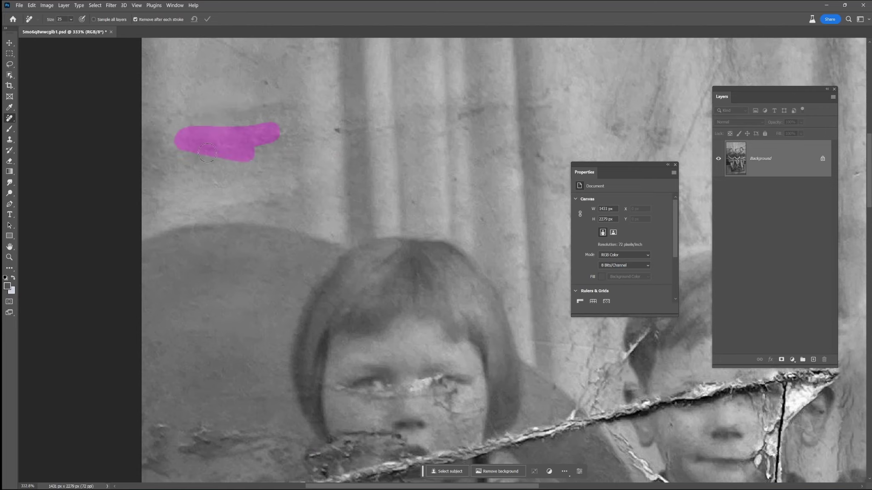
- Remove the remaining scuffs and dark specks from the wall between the dark rounded shape and the photo's top edge
left_click_drag(254, 200, 278, 198)
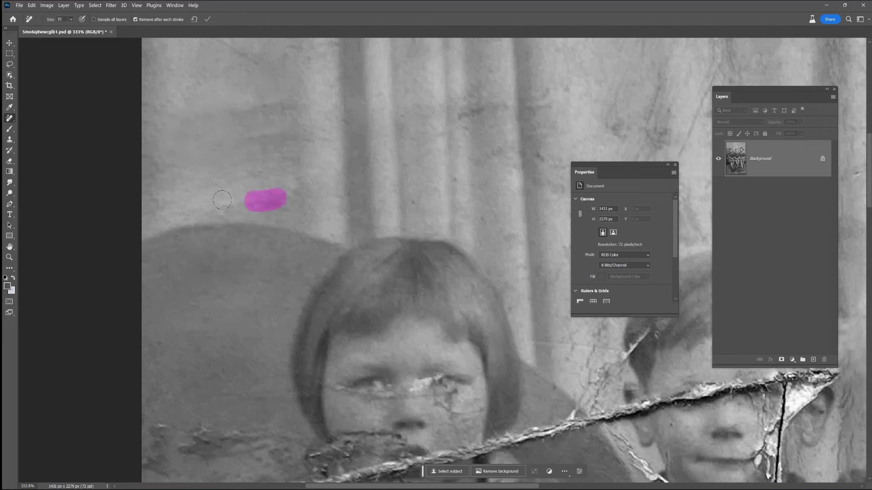
left_click_drag(282, 143, 287, 241)
left_click_drag(289, 211, 281, 194)
left_click_drag(252, 155, 270, 225)
mouse_move(269, 157)
left_mouse_down()
mouse_move(260, 182)
mouse_move(272, 178)
left_mouse_up()
left_click_drag(304, 160, 312, 170)
left_click(254, 164)
left_click(200, 146)
left_click_drag(239, 115, 236, 94)
- Remove the dark marks and spots from the curtain folds above and beside the left girl's hair
left_click(375, 168)
mouse_move(409, 84)
left_mouse_down()
mouse_move(440, 132)
mouse_move(477, 79)
left_mouse_up()
left_click_drag(479, 126, 485, 137)
left_click(453, 98)
left_click_drag(425, 147, 428, 165)
left_click_drag(481, 285, 523, 272)
left_click_drag(524, 316, 521, 320)
left_click(481, 296)
left_click_drag(526, 369, 508, 399)
- Remove the fine cracks and specks from the curtain between the left girl and the boy
mouse_move(482, 398)
left_mouse_down()
mouse_move(241, 263)
mouse_move(178, 265)
left_mouse_up()
left_click_drag(315, 255, 315, 292)
left_click_drag(277, 379, 360, 386)
left_click_drag(350, 331, 328, 396)
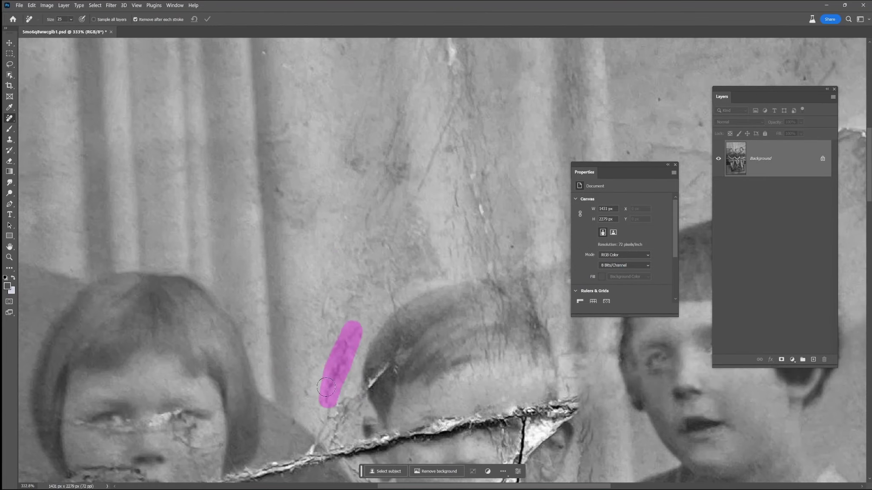
left_click(329, 307)
left_click(340, 322)
left_click(309, 392)
left_click_drag(262, 303, 274, 307)
left_click(283, 192)
left_click(294, 127)
- Remove the white crack at the boy's temple and the cracks on the wall beside his head, above the large tear
scroll(353, 210, "down", 2)
mouse_move(353, 209)
left_mouse_down()
mouse_move(353, 272)
mouse_move(314, 312)
mouse_move(332, 295)
mouse_move(333, 282)
mouse_move(317, 319)
mouse_move(301, 301)
mouse_move(286, 338)
mouse_move(302, 356)
mouse_move(316, 338)
mouse_move(339, 337)
mouse_move(330, 400)
mouse_move(361, 430)
left_mouse_up()
left_click(332, 292)
left_click(314, 335)
left_click_drag(315, 380, 359, 432)
left_click(315, 380)
left_click_drag(368, 399, 380, 423)
- Remove the cracks and specks from the boy's hair and forehead, using a smaller brush for the fine marks
left_click(510, 298)
left_click(445, 284)
left_click(403, 298)
left_click(468, 283)
left_click(436, 251)
key("bracketleft")
left_click(462, 257)
- Remove the marks on the curtain directly above the boy's hair with a slightly larger brush
key("bracketright")
key("bracketright")
left_click_drag(507, 225, 445, 189)
left_click(492, 206)
left_click(458, 162)
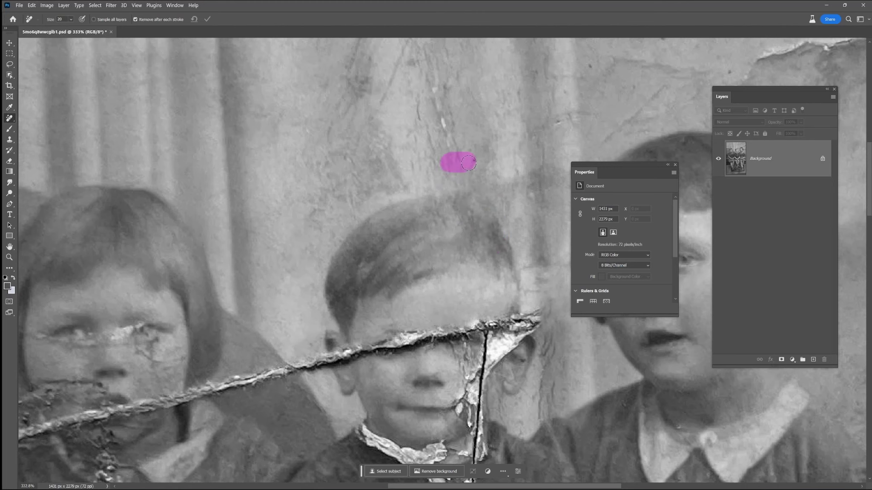
- Remove the dark creases and white flecks from the curtain above the boy's head with a larger Remove brush
scroll(487, 268, "down", 5)
scroll(473, 265, "up", 3)
key("bracketright")
key("bracketright")
key("bracketright")
key("bracketright")
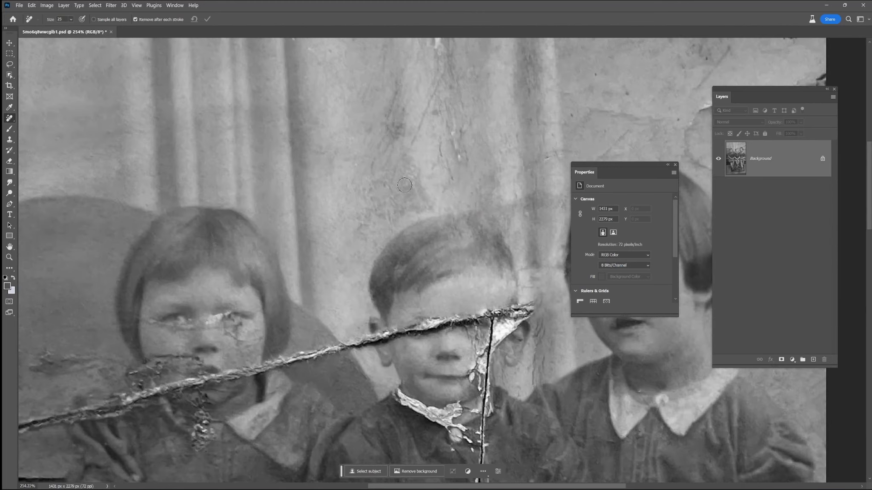
left_click_drag(405, 185, 427, 163)
mouse_move(391, 204)
left_mouse_down()
mouse_move(430, 71)
mouse_move(462, 180)
left_mouse_up()
left_click_drag(443, 179, 443, 84)
left_click_drag(446, 113, 451, 180)
- Remove the leftover dark stains and spots from the curtain folds on both sides above the boy's head
left_click_drag(377, 189, 371, 146)
left_click_drag(369, 87, 380, 103)
left_click_drag(423, 108, 427, 122)
left_click_drag(405, 177, 402, 131)
left_click(404, 130)
left_click(500, 154)
- Remove the white streaks and dark cracks at the top of the curtain with a size 40 Remove brush
scroll(403, 267, "up", 3)
mouse_move(412, 266)
left_mouse_down()
mouse_move(394, 211)
mouse_move(442, 116)
left_mouse_up()
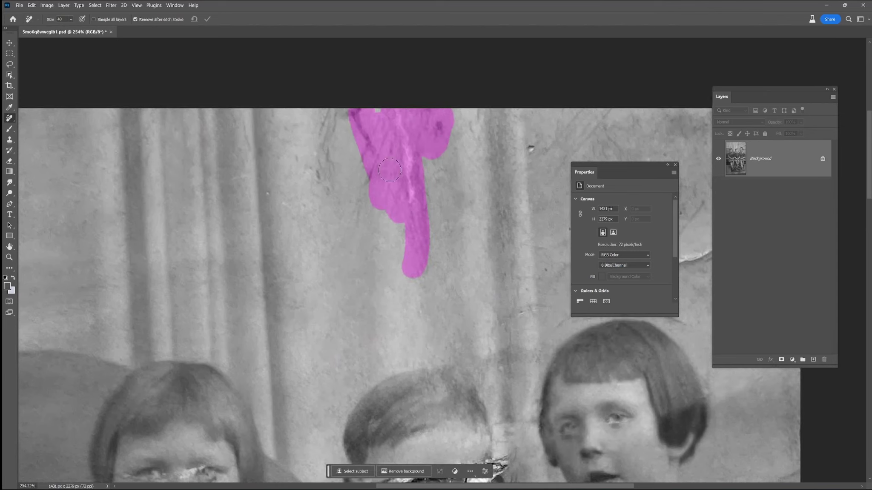
left_click_drag(420, 217, 417, 120)
left_click_drag(354, 200, 373, 107)
left_click(302, 200)
left_click(274, 134)
left_click(466, 203)
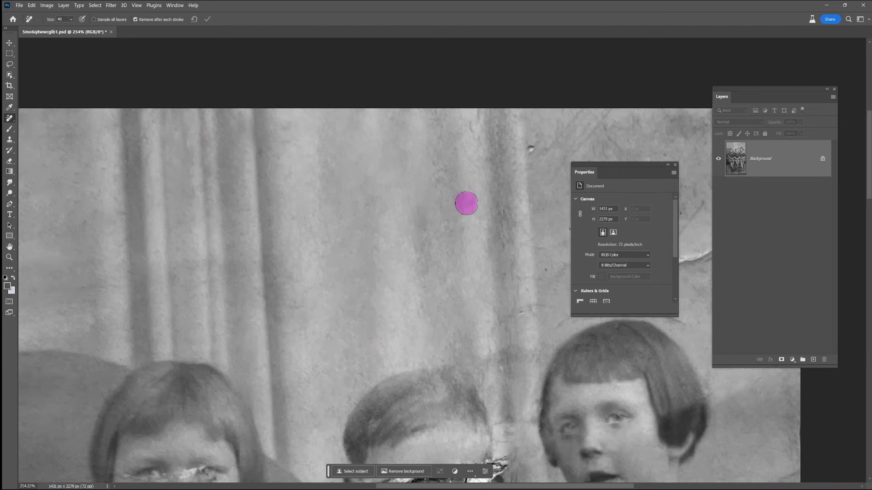
left_click_drag(440, 192, 431, 146)
- Remove the marks from the curtain folds between the boy and the right girl with a size 25 brush
left_click_drag(522, 310, 416, 279)
left_click(416, 279)
left_click(399, 246)
key("]")
mouse_move(429, 331)
left_mouse_down()
mouse_move(428, 324)
mouse_move(383, 325)
mouse_move(403, 400)
left_mouse_up()
left_click(392, 335)
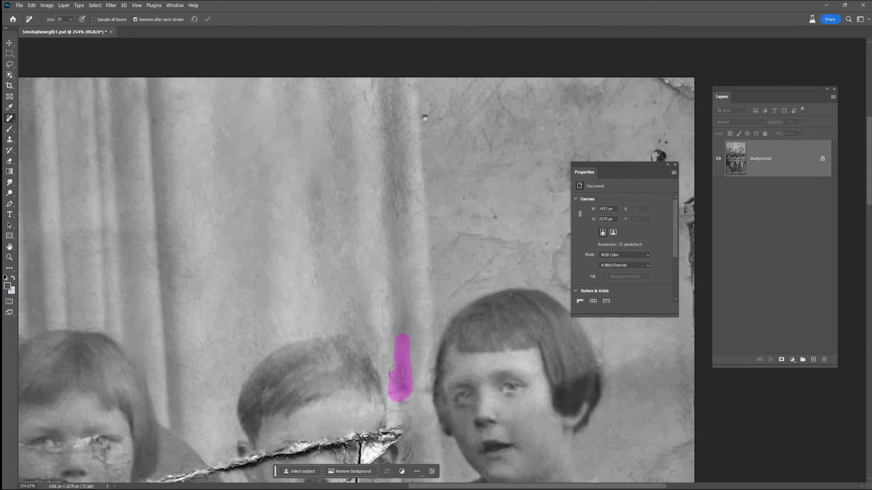
left_click_drag(406, 209, 401, 182)
- Remove the small hole and the scratches from the upper wall just beside the curtain's right edge
left_click(425, 118)
left_click_drag(372, 107, 364, 75)
left_click_drag(429, 105, 474, 75)
left_click_drag(452, 142, 492, 84)
left_click(467, 118)
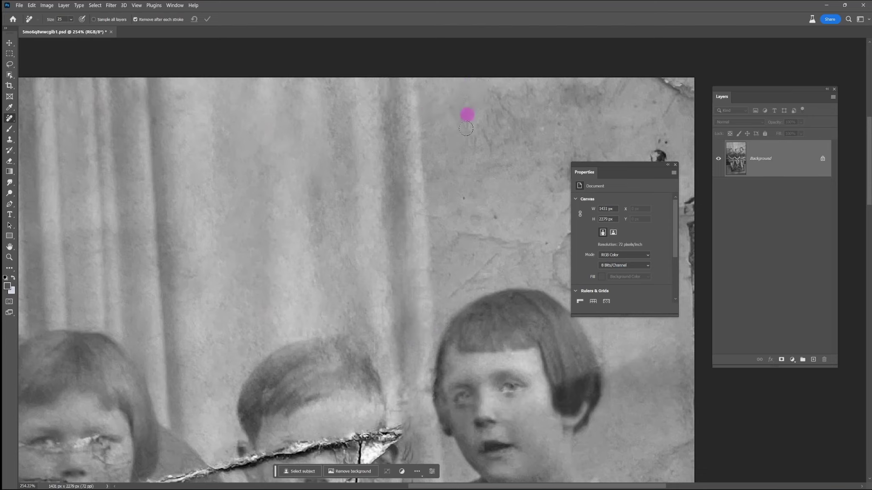
- Remove the cracks and dark spots running across the wall above the right girl's head
left_click_drag(422, 216, 443, 215)
left_click(520, 221)
left_click_drag(443, 252, 525, 254)
left_click(498, 257)
left_click(452, 256)
left_click(434, 254)
left_click_drag(465, 281, 485, 272)
mouse_move(496, 282)
left_mouse_down()
mouse_move(507, 260)
mouse_move(543, 245)
left_mouse_up()
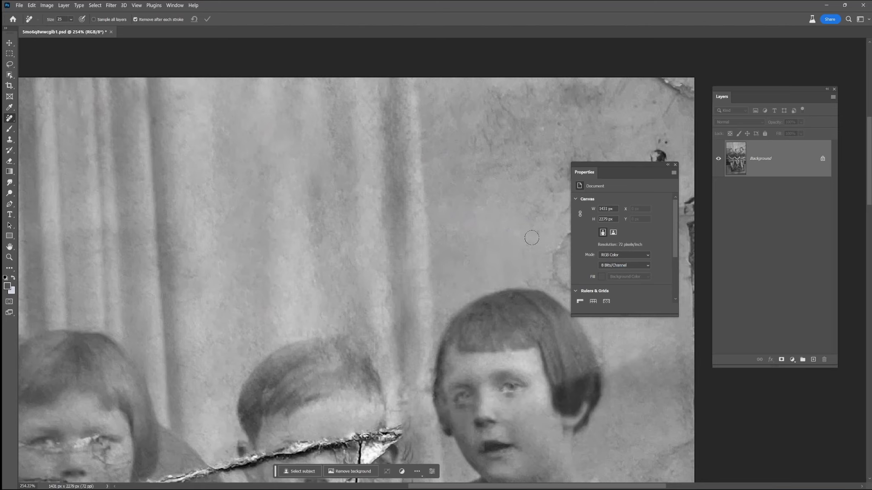
- Remove the peeled patch above the right girl's hair and the damage along the photo's right edge with a larger brush
left_click_drag(358, 274, 208, 231)
left_click_drag(427, 245, 520, 179)
key("bracketright")
key("bracketright")
key("bracketright")
left_click(522, 172)
left_click(528, 378)
left_click(477, 427)
left_click(521, 430)
- Clean the blotches from the wall around the right girl's hair with a size 50 Remove brush
key("bracketright")
left_click(453, 227)
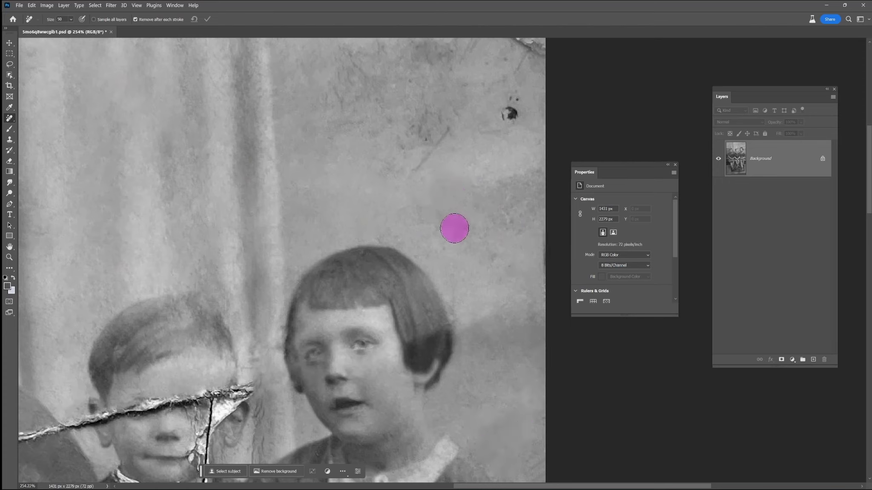
left_click(461, 297)
left_click_drag(481, 188, 545, 191)
left_click_drag(549, 228, 545, 249)
left_click(522, 291)
- Remove the dark hole, corner tear, scratches and stains from the photo's upper-right wall with the size 50 brush
left_click_drag(484, 179, 468, 321)
left_click_drag(497, 256, 491, 241)
mouse_move(486, 175)
left_mouse_down()
mouse_move(486, 206)
mouse_move(413, 195)
mouse_move(332, 234)
left_mouse_up()
left_click(521, 217)
left_click_drag(315, 272, 395, 312)
left_click(411, 278)
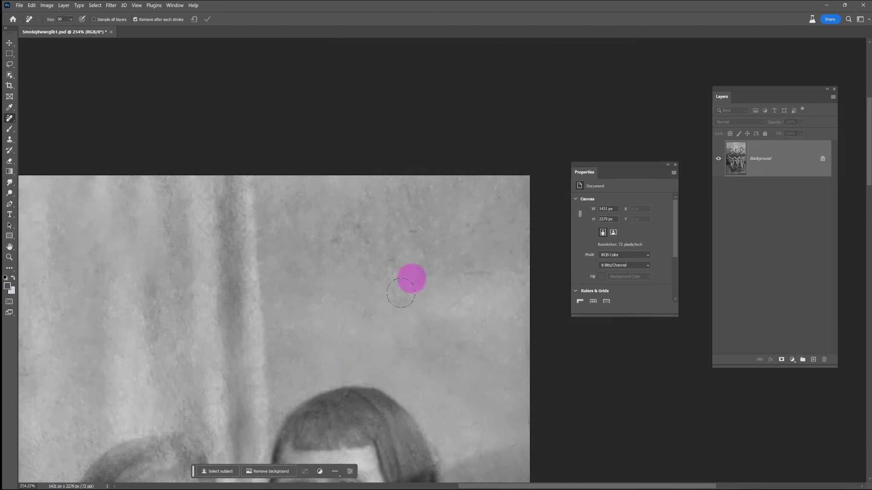
left_click(430, 263)
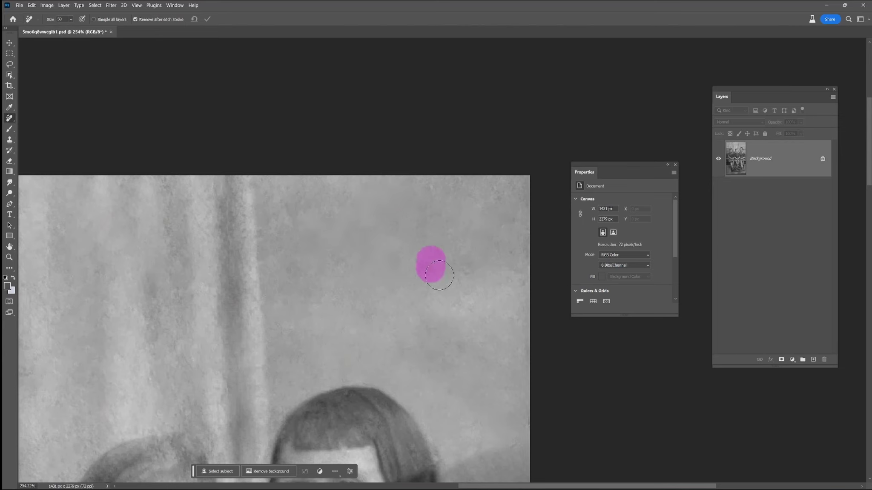
scroll(443, 259, "down", 3)
left_click(488, 244)
left_click(363, 216)
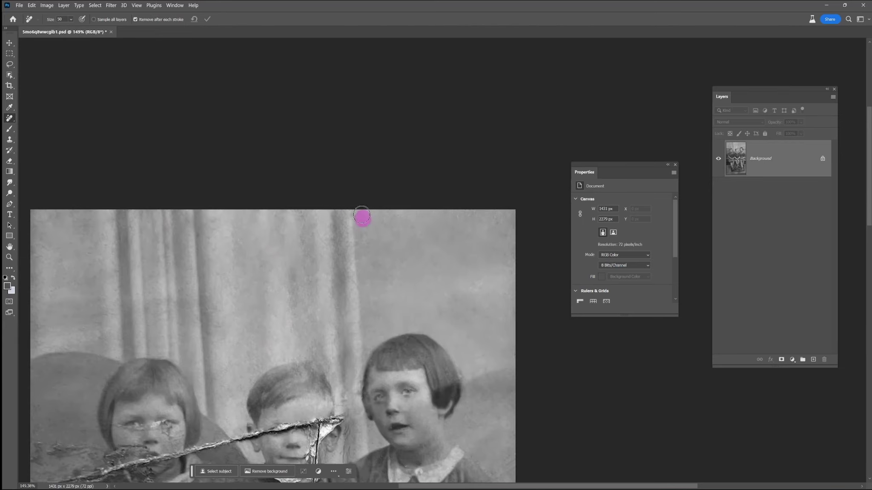
- Remove the small leftover spots on and around the right girl with a size 15 Remove brush
scroll(461, 421, "down", 1)
scroll(462, 422, "down", 3)
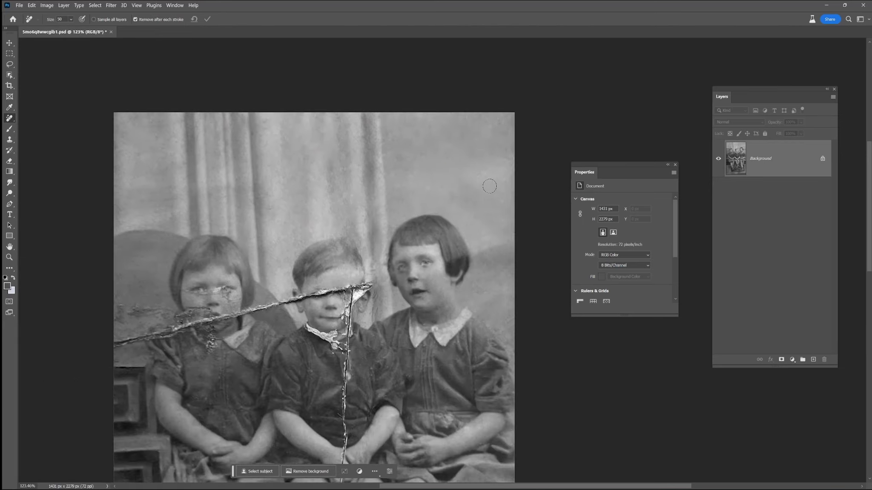
mouse_move(508, 341)
left_mouse_down()
mouse_move(508, 321)
mouse_move(457, 294)
mouse_move(467, 260)
left_mouse_up()
scroll(515, 349, "up", 3)
key("bracketleft")
left_click_drag(449, 269, 443, 285)
left_click(476, 251)
left_click_drag(523, 367, 547, 422)
left_click_drag(536, 385, 511, 365)
left_click_drag(446, 157, 446, 152)
left_click(490, 157)
- Remove blemishes from the floor with a size 40 brush and from the area around the children's legs at size 20
scroll(413, 219, "down", 3)
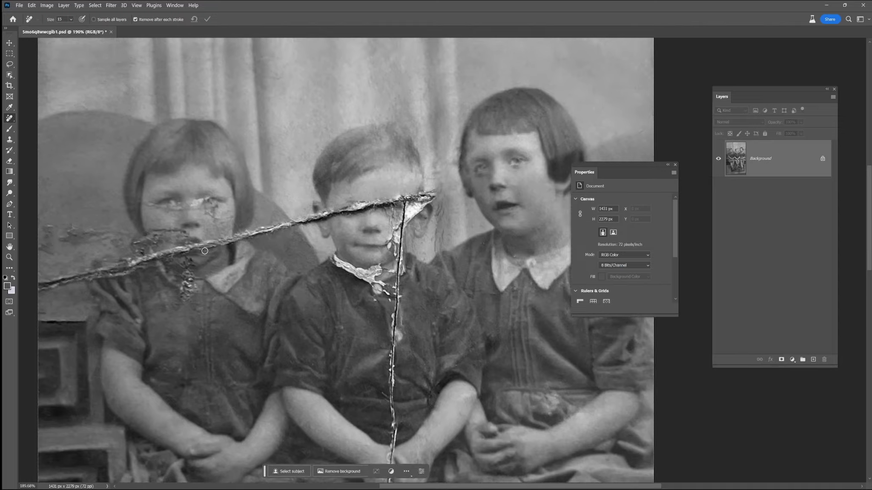
scroll(204, 251, "down", 2)
scroll(364, 302, "down", 4)
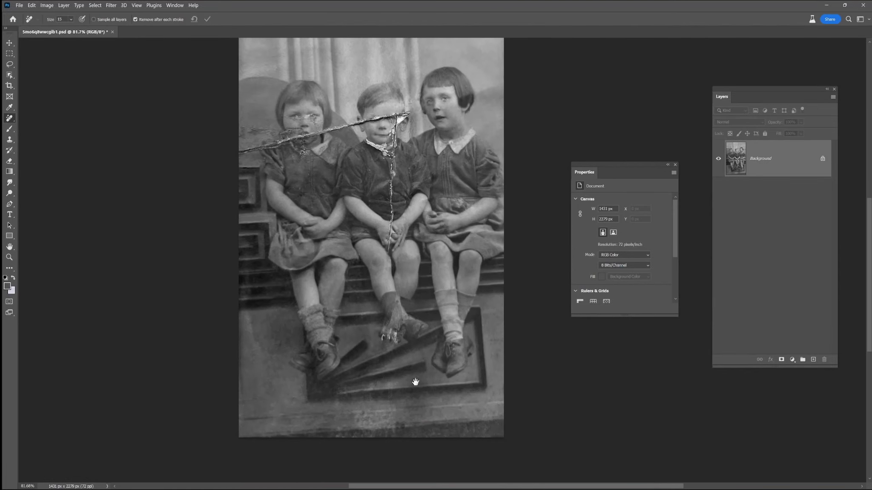
key("bracketright")
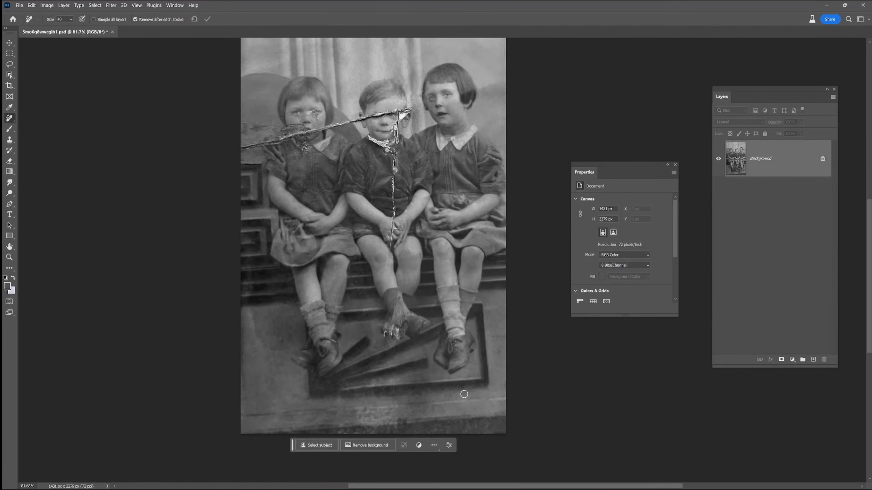
mouse_move(406, 437)
left_mouse_down()
mouse_move(367, 411)
mouse_move(363, 422)
left_mouse_up()
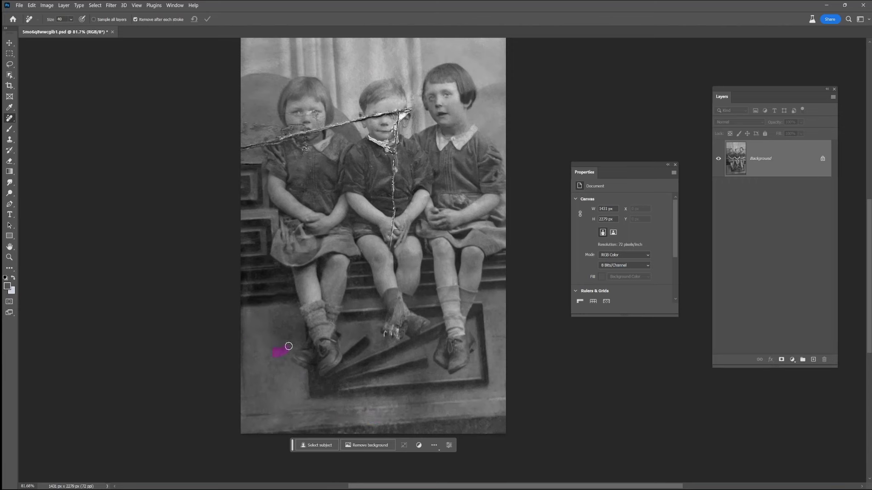
scroll(274, 211, "up", 9)
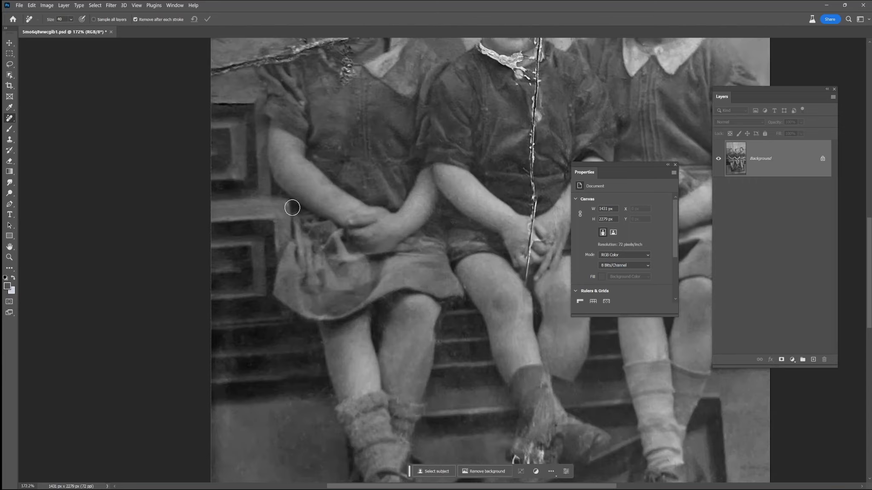
left_click(481, 308)
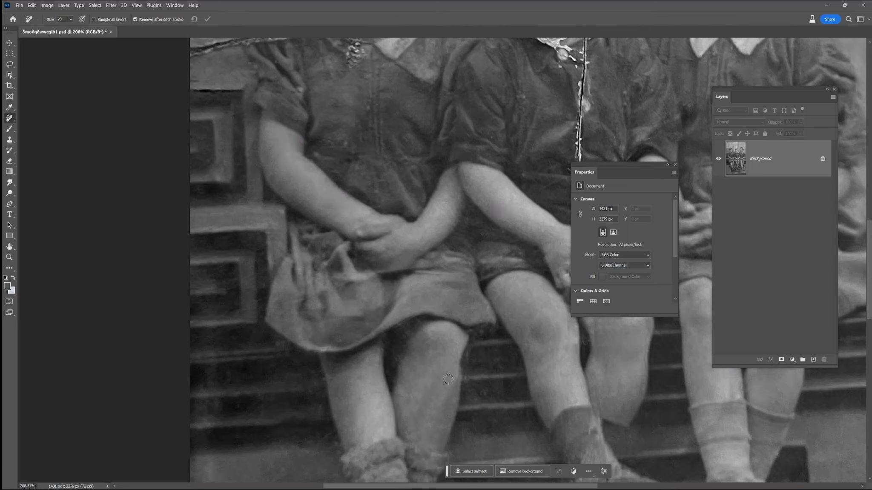
left_click_drag(564, 374, 564, 388)
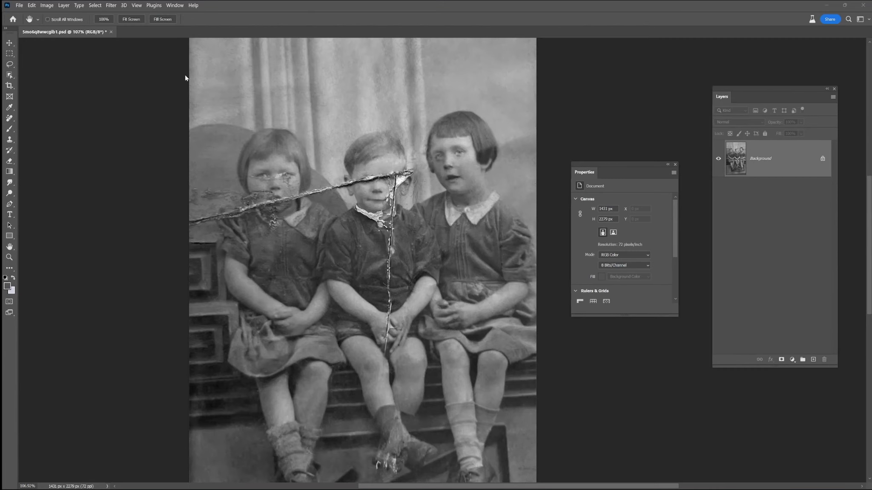
- Enable the Photo Restoration neural filter and set its photo enhancement to 32
left_click(111, 6)
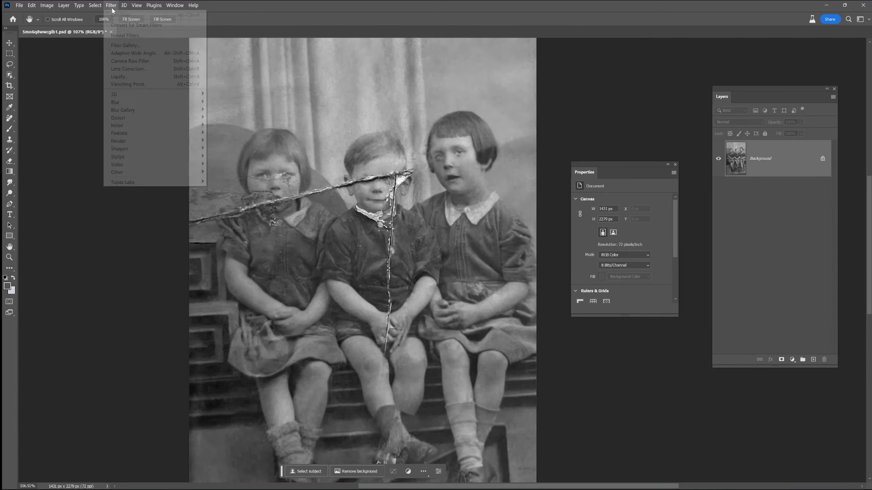
left_click(135, 36)
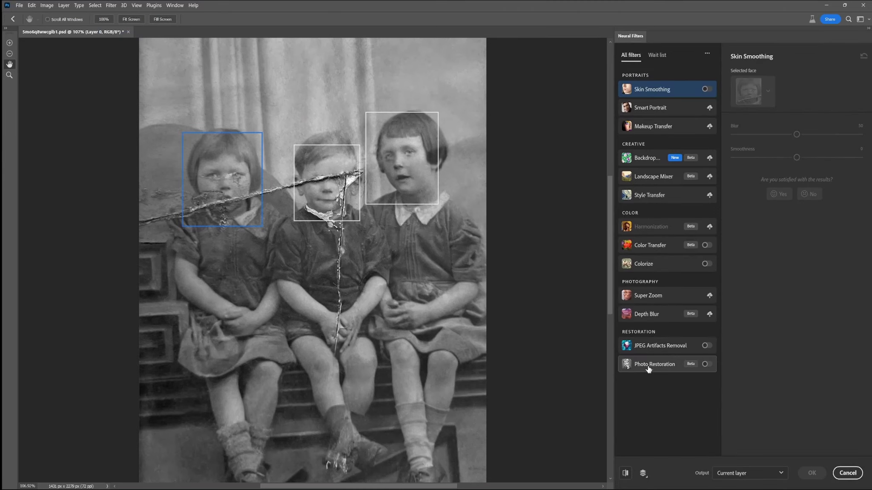
left_click(672, 366)
left_click(707, 365)
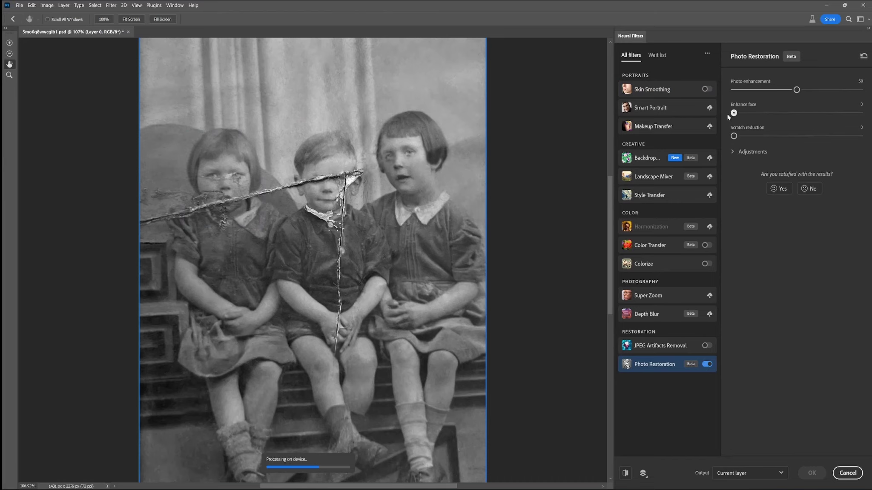
left_click_drag(796, 89, 776, 91)
- Compare the filter preview with the original on the curtain, the left girl's face and the children's legs
scroll(428, 107, "up", 5)
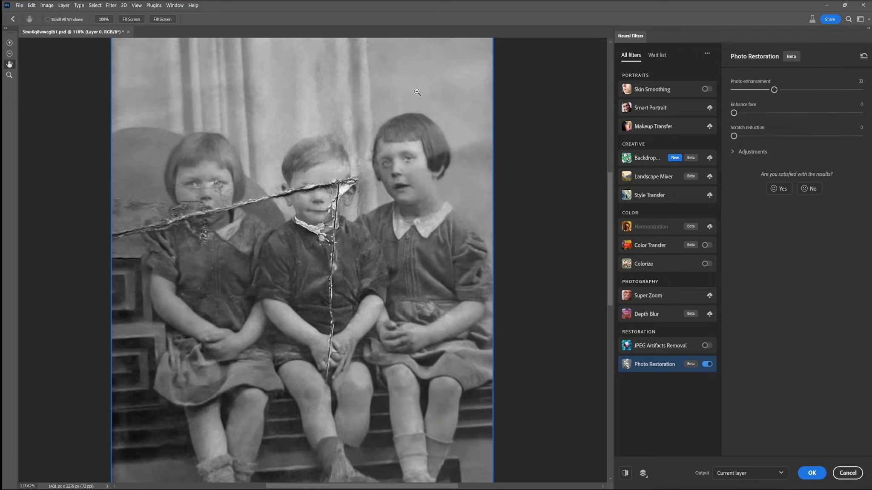
left_click_drag(421, 103, 483, 275)
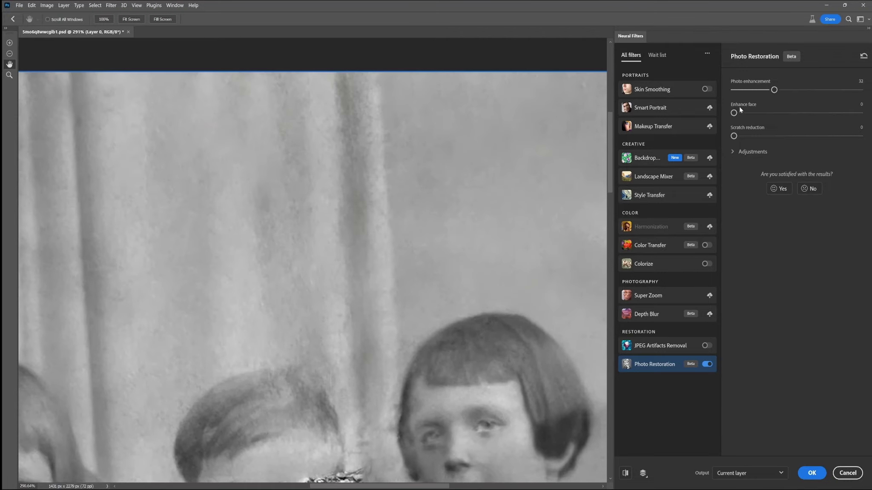
left_click(626, 474)
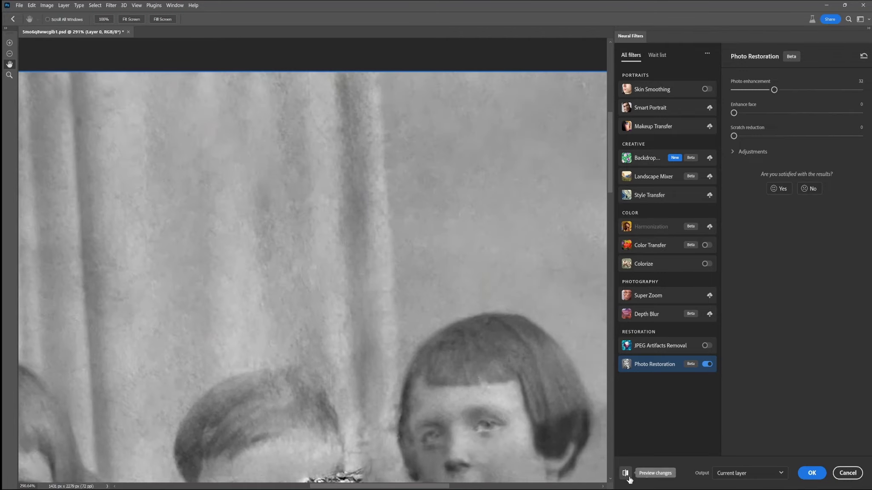
left_click_drag(185, 317, 455, 129)
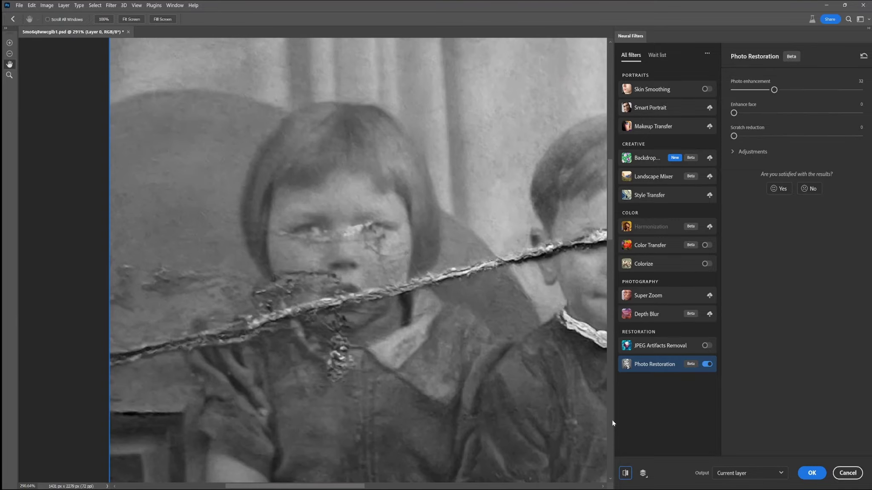
left_click(624, 473)
left_click(624, 474)
scroll(514, 384, "down", 3)
left_click_drag(505, 403, 401, 216)
left_click_drag(438, 352, 386, 202)
left_click(625, 474)
left_click(626, 474)
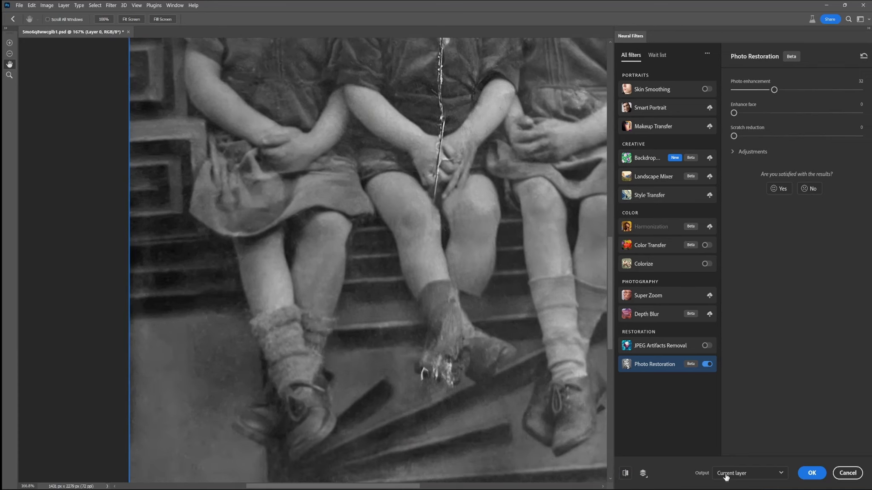
- Output the Photo Restoration result to a new layer and apply the filter
left_click(740, 473)
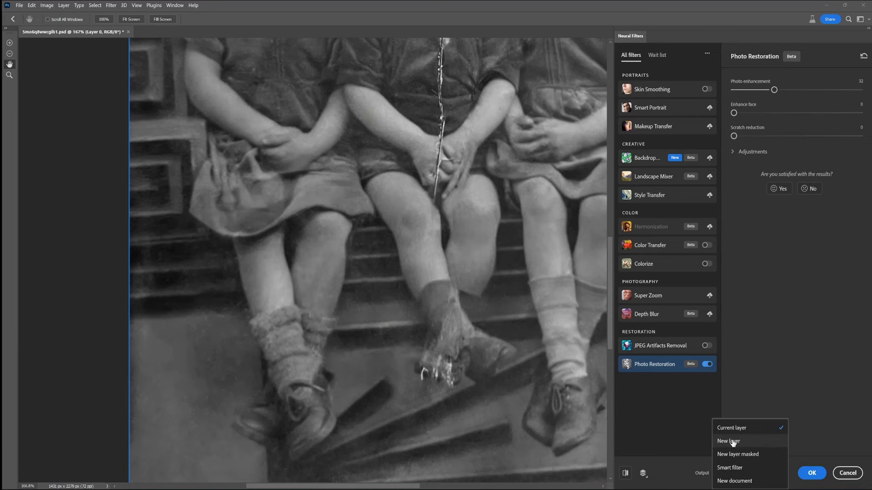
left_click(731, 442)
key("Return")
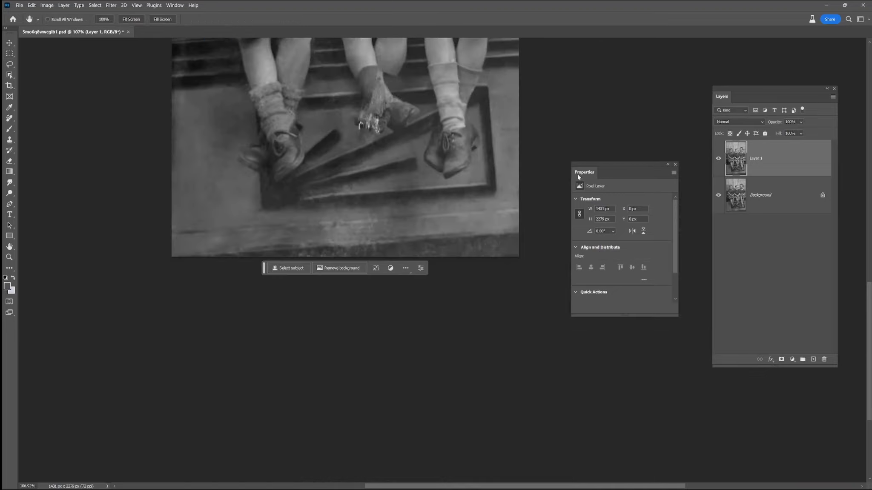
- Compare the whole photo with the restored layer hidden and shown
left_click_drag(474, 126, 502, 388)
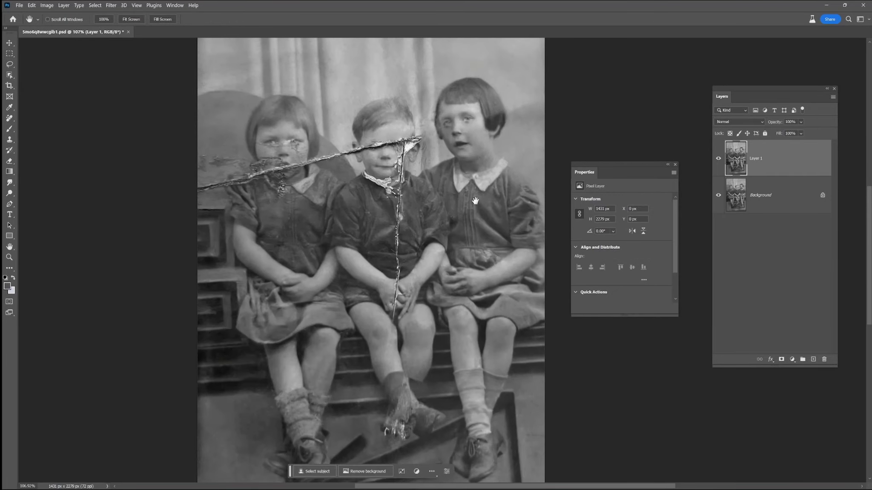
scroll(471, 273, "up", 1)
left_click(719, 159)
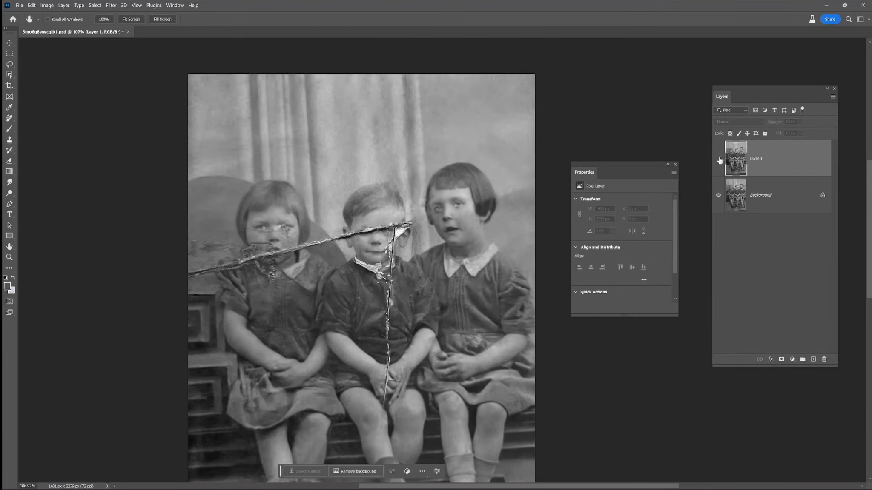
left_click(719, 160)
left_click(719, 160)
left_click(718, 160)
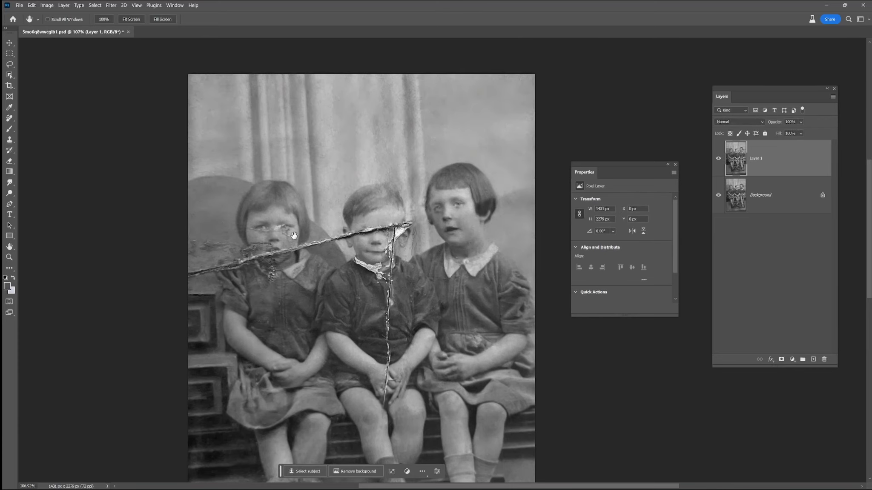
- Clone shirt fabric over the tear above the middle boy's second button with a small Clone Stamp at 100% opacity
scroll(294, 236, "up", 3)
scroll(424, 317, "up", 2)
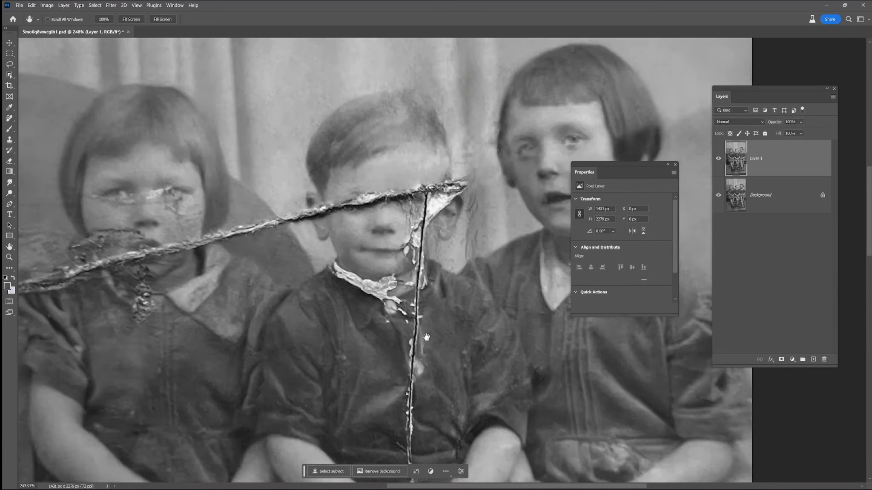
scroll(427, 337, "down", 3)
scroll(384, 215, "down", 3)
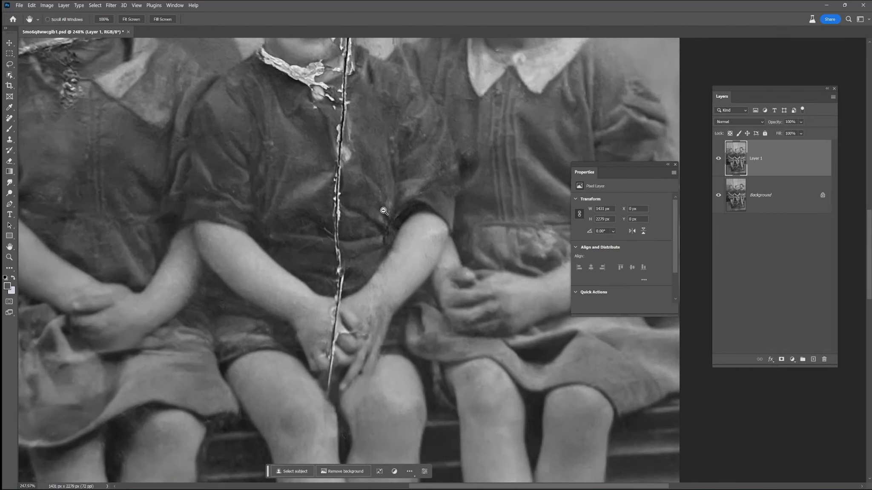
scroll(383, 210, "down", 1)
scroll(384, 211, "up", 3)
left_click(9, 118)
left_click(10, 141)
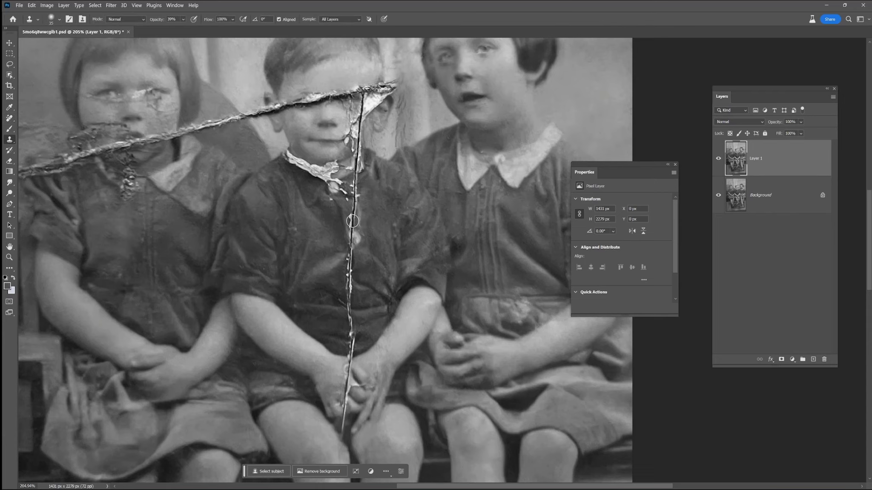
key("bracketleft")
key("bracketleft")
left_click(183, 19)
scroll(365, 229, "up", 5)
left_click_drag(350, 196, 340, 173)
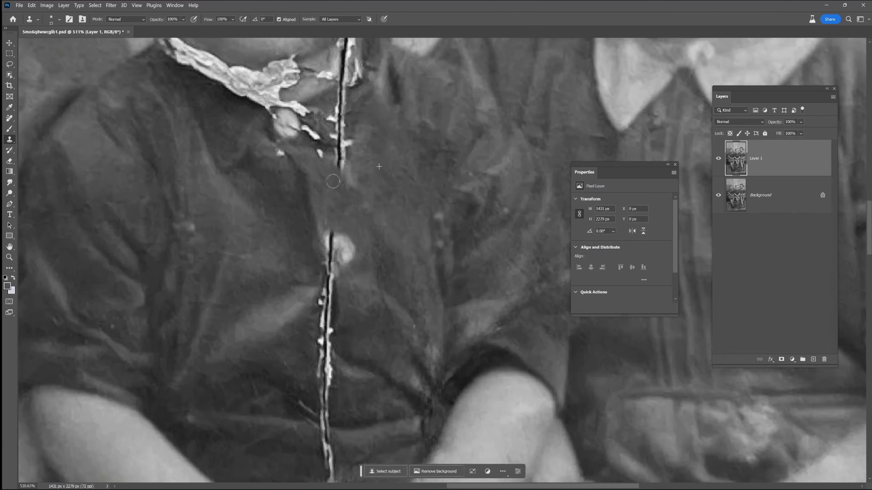
- Clone dark shirt fabric over the white debris around the boy's top button with a finer brush
left_click(259, 184, "alt")
key("bracketleft")
key("bracketleft")
key("bracketleft")
key("bracketleft")
mouse_move(291, 124)
left_mouse_down()
mouse_move(317, 139)
mouse_move(316, 160)
left_mouse_up()
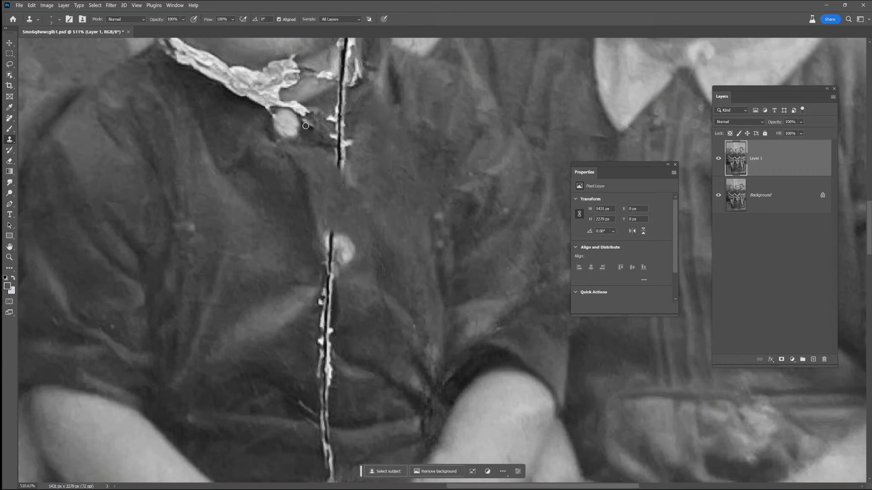
mouse_move(272, 114)
left_mouse_down()
mouse_move(308, 106)
mouse_move(291, 108)
left_mouse_up()
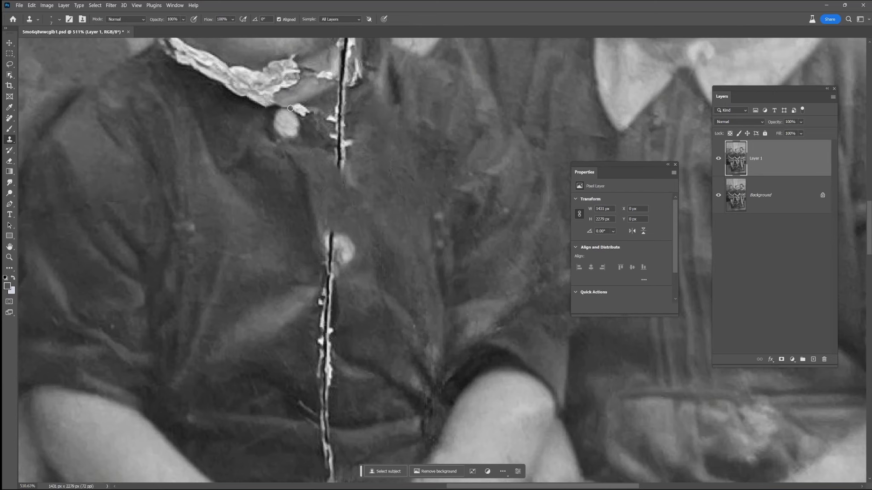
- Clone away the remaining flecks between the boy's collar and the vertical crack, reducing the clone opacity to 59%
scroll(300, 117, "up", 5)
scroll(333, 341, "up", 2)
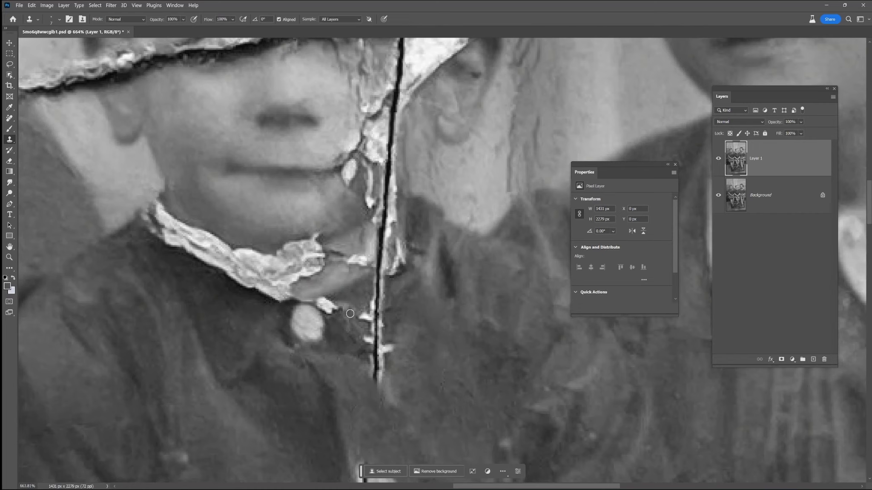
mouse_move(333, 340)
left_mouse_down()
mouse_move(322, 308)
mouse_move(360, 316)
mouse_move(347, 303)
left_mouse_up()
left_click_drag(200, 30, 183, 30)
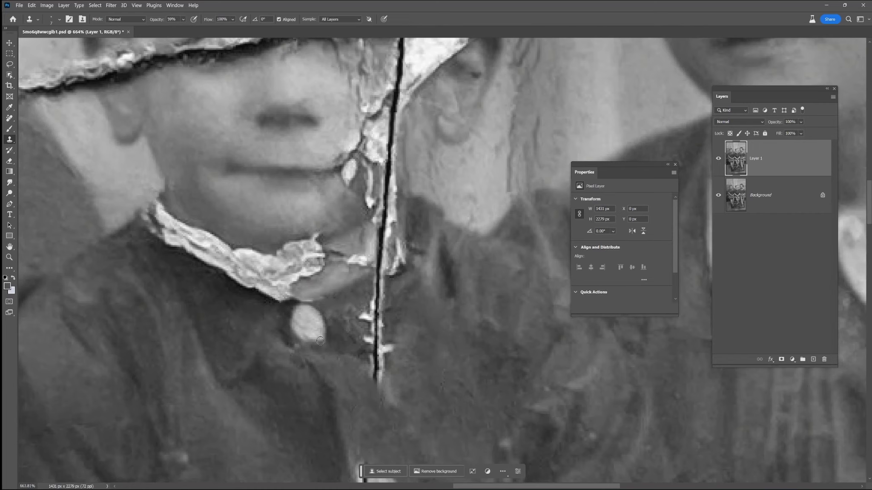
mouse_move(346, 316)
left_mouse_down()
mouse_move(348, 306)
mouse_move(365, 321)
mouse_move(368, 392)
mouse_move(391, 398)
left_mouse_up()
mouse_move(399, 339)
left_mouse_down()
mouse_move(387, 352)
mouse_move(394, 361)
left_mouse_up()
- Rebuild the boy's second button and clone over the crack directly below it
scroll(383, 431, "down", 5)
mouse_move(457, 426)
left_mouse_down()
mouse_move(441, 212)
mouse_move(431, 276)
left_mouse_up()
left_click(9, 118)
left_click_drag(319, 232, 313, 224)
key("s")
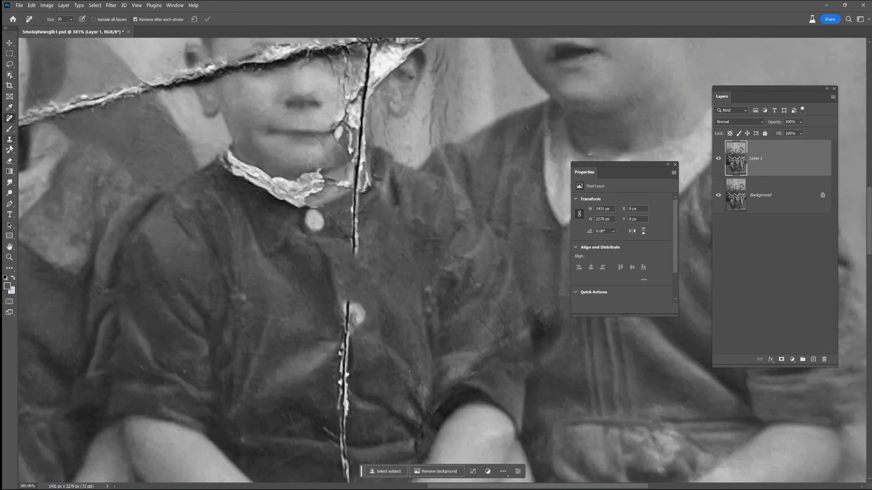
left_click_drag(354, 316, 346, 306)
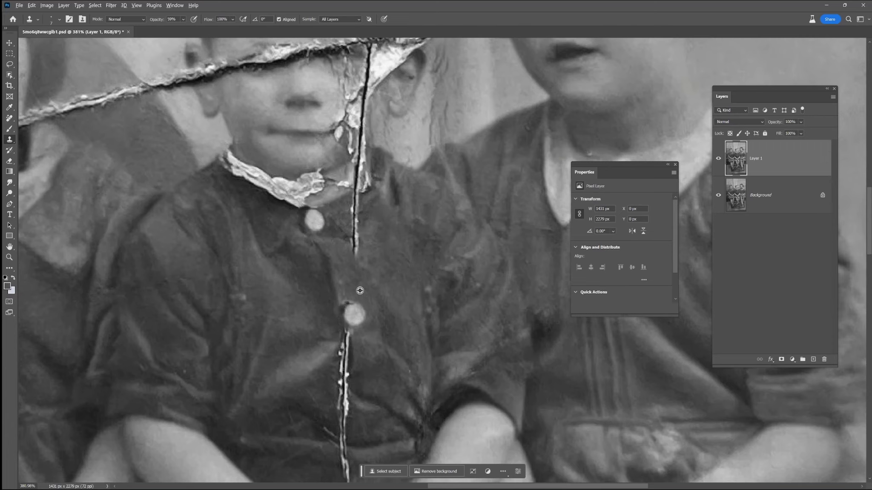
left_click_drag(349, 334, 341, 373)
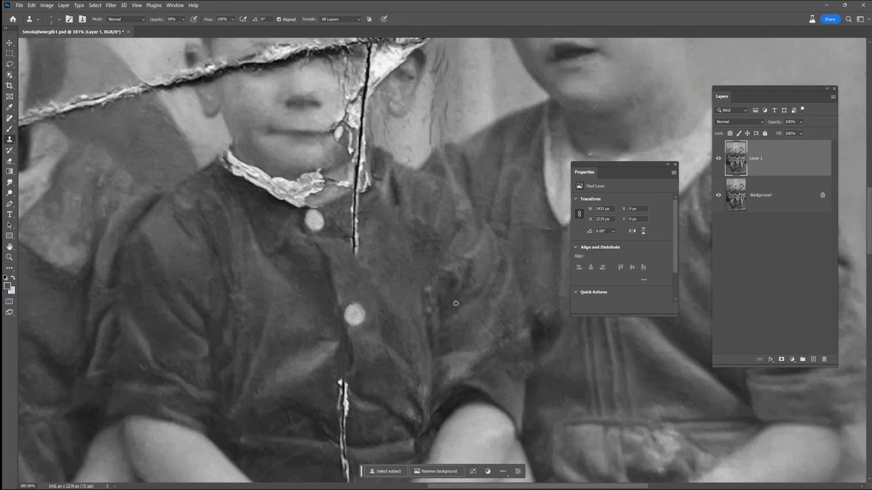
- Try to replace the lassoed crack from the boy's lower shirt to his hands using Generative Fill
scroll(442, 302, "down", 4)
left_click_drag(392, 314, 369, 191)
scroll(369, 192, "up", 7)
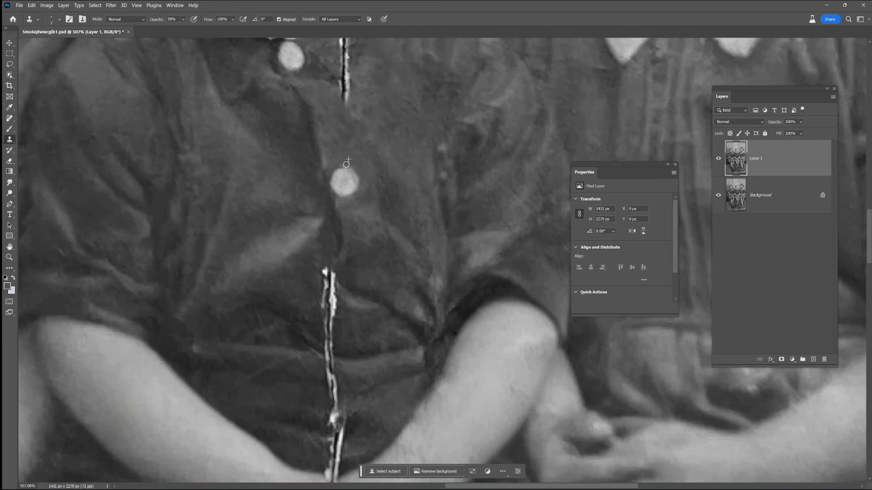
scroll(364, 178, "down", 3)
key("l")
mouse_move(349, 135)
left_mouse_down()
mouse_move(349, 405)
mouse_move(381, 298)
mouse_move(353, 133)
left_mouse_up()
left_click(311, 419)
left_click(413, 420)
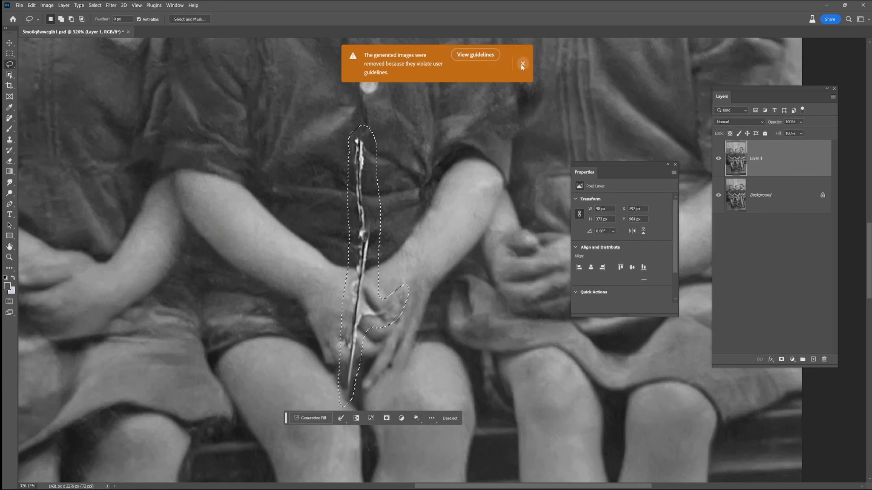
left_click(94, 5)
left_click(98, 24)
- Remove the crack running from the boy's lower shirt to his knees, plus blemishes on his wrist, with the Remove tool
key("j")
left_click_drag(399, 277, 404, 298)
left_click_drag(404, 268, 424, 234)
left_click(421, 227)
mouse_move(358, 140)
left_mouse_down()
mouse_move(362, 262)
mouse_move(347, 394)
left_mouse_up()
- Remove the leftover spots and white streak across the boy's fingers, using a smaller Remove brush for the streak
left_click_drag(352, 305, 348, 291)
left_click(348, 284)
left_click(341, 326)
left_click(341, 344)
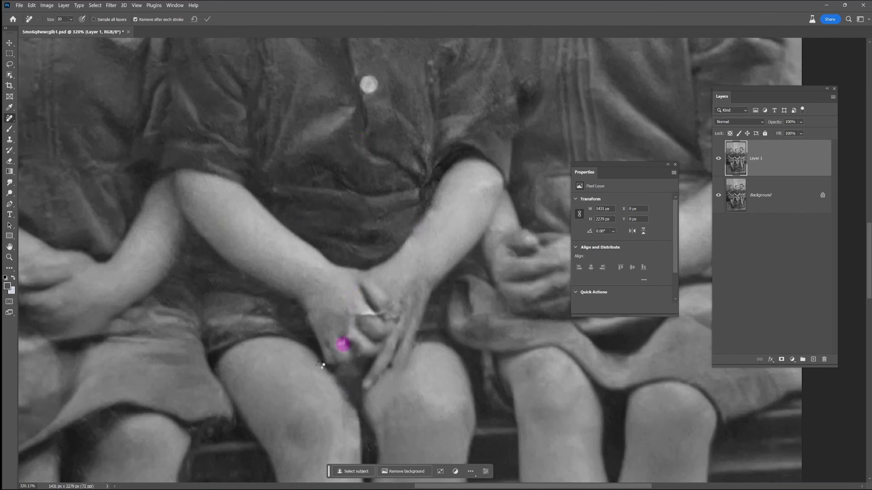
left_click(345, 331)
key("bracketleft")
key("bracketleft")
key("bracketleft")
mouse_move(349, 314)
left_mouse_down()
mouse_move(392, 304)
mouse_move(377, 312)
mouse_move(396, 318)
left_mouse_up()
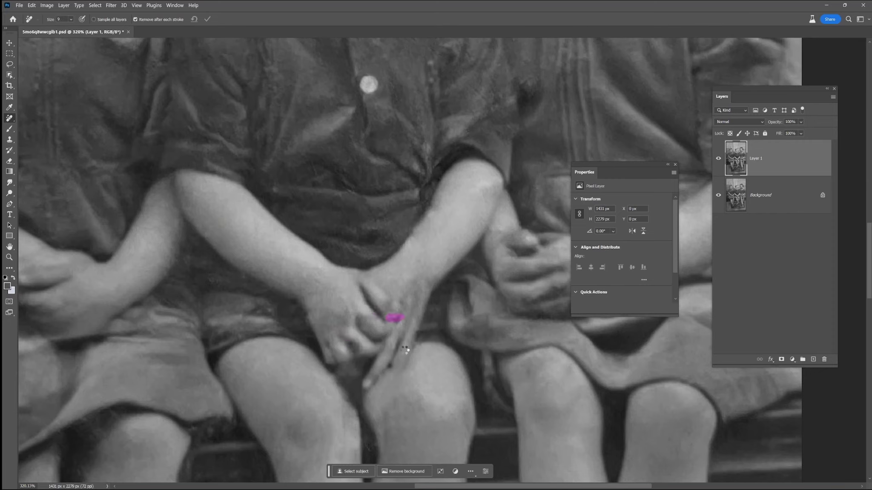
- Touch up the edge between the boy's fingers and knee with the Brush tool
key("s")
left_click(184, 19)
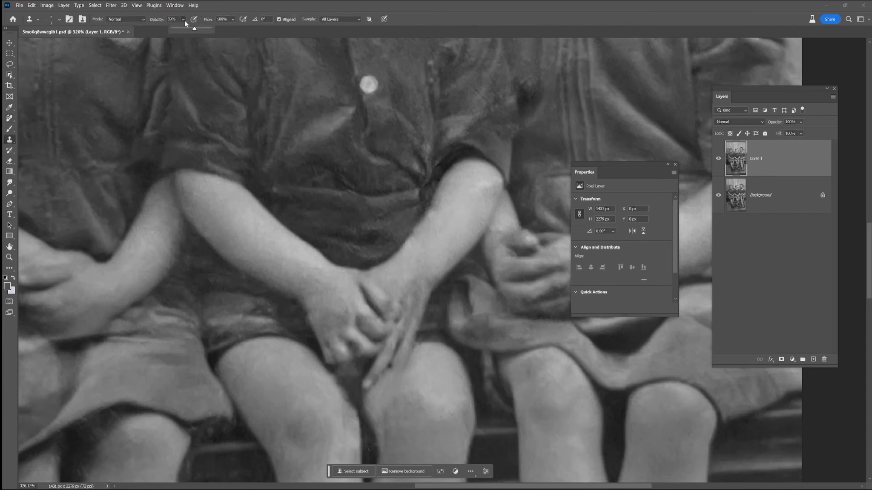
left_click(13, 130)
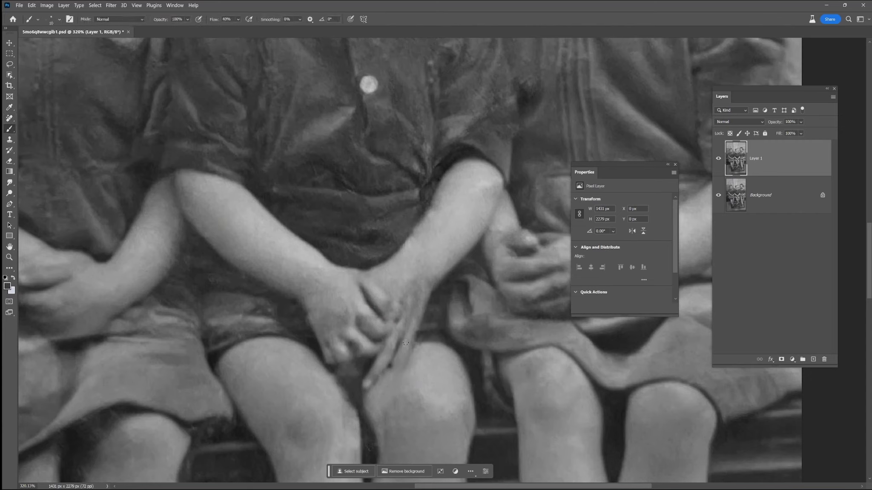
left_click(188, 20)
right_click(411, 357)
left_click(404, 365)
- Remove small blemishes on the children's arms and legs and the bench beside the left girl's leg with the Remove tool
scroll(519, 365, "down", 5)
left_click(8, 119)
key("bracketright")
key("bracketright")
left_click(359, 295)
left_click(417, 263)
left_click(440, 255)
left_click(494, 411)
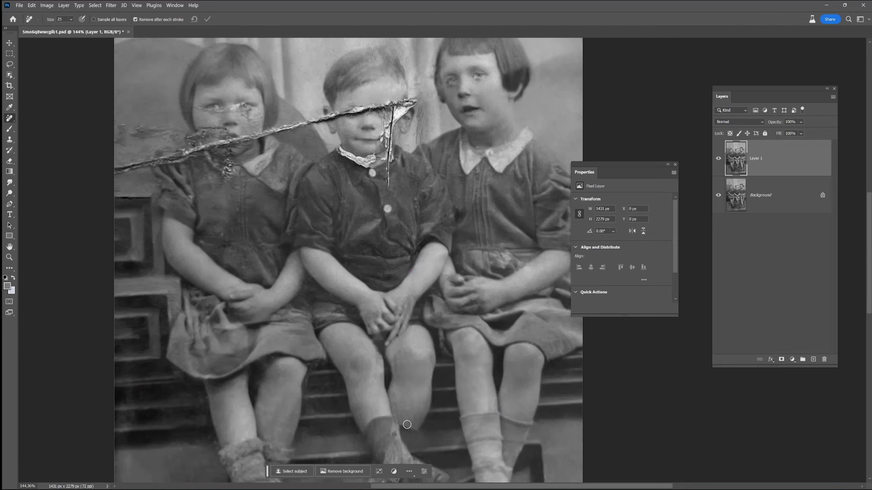
left_click_drag(375, 362, 375, 357)
left_click(248, 433)
left_click_drag(213, 434, 200, 442)
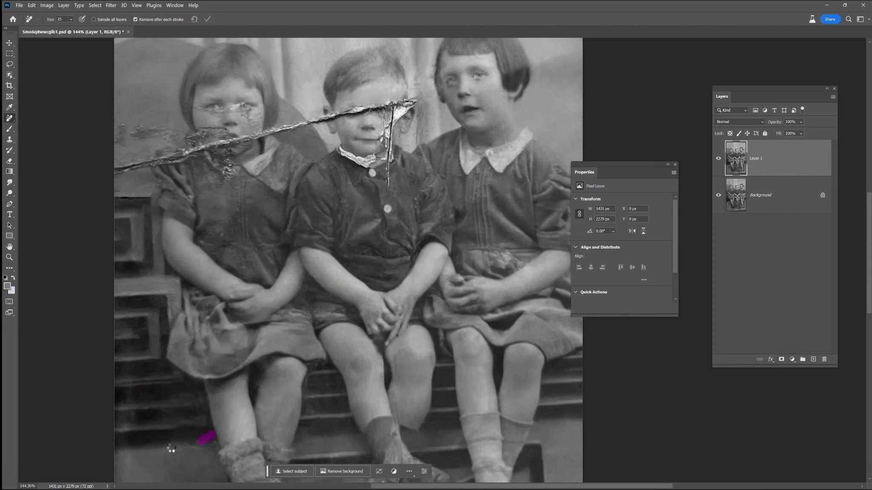
- Clone dress fabric over the flaked damage below the left girl's collar at 52% opacity
scroll(228, 149, "up", 6)
left_click_drag(311, 280, 319, 379)
left_click(10, 139)
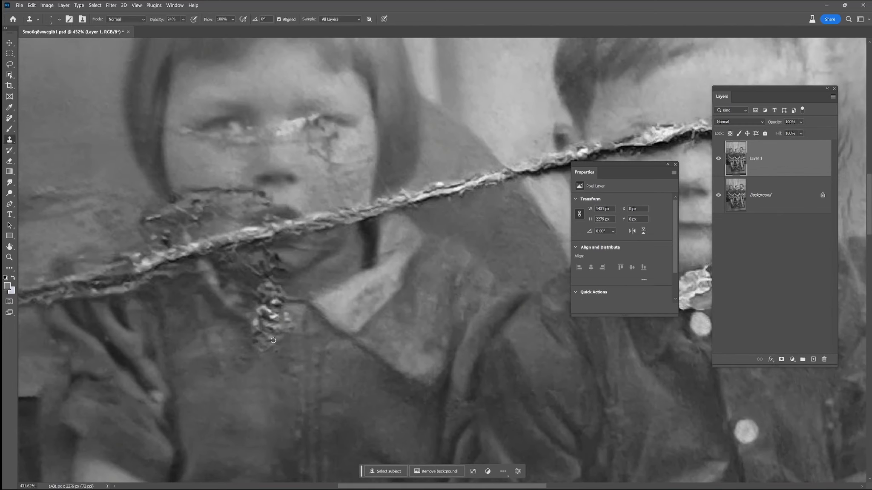
left_click(183, 20)
left_click(198, 29)
mouse_move(254, 327)
left_mouse_down()
mouse_move(261, 342)
mouse_move(278, 325)
mouse_move(287, 329)
left_mouse_up()
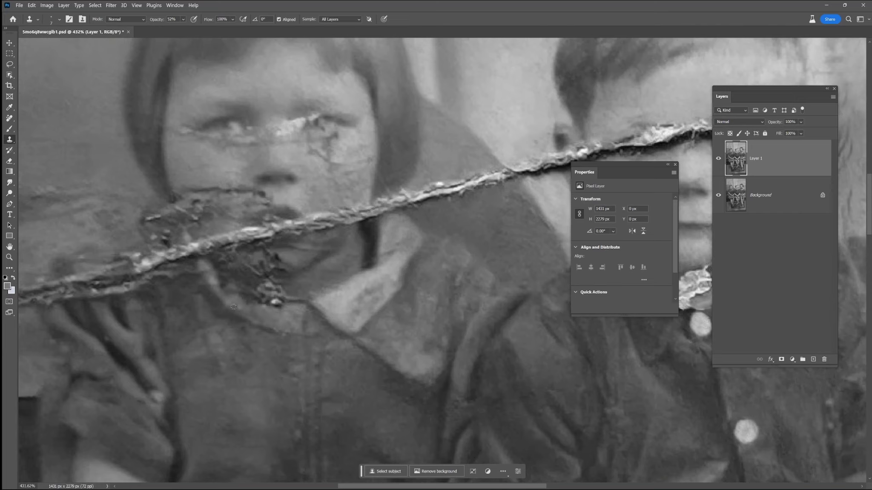
- Refine the left girl's damaged collar edge with the Clone Stamp at 34% opacity
left_click(183, 19)
left_click_drag(195, 29, 186, 29)
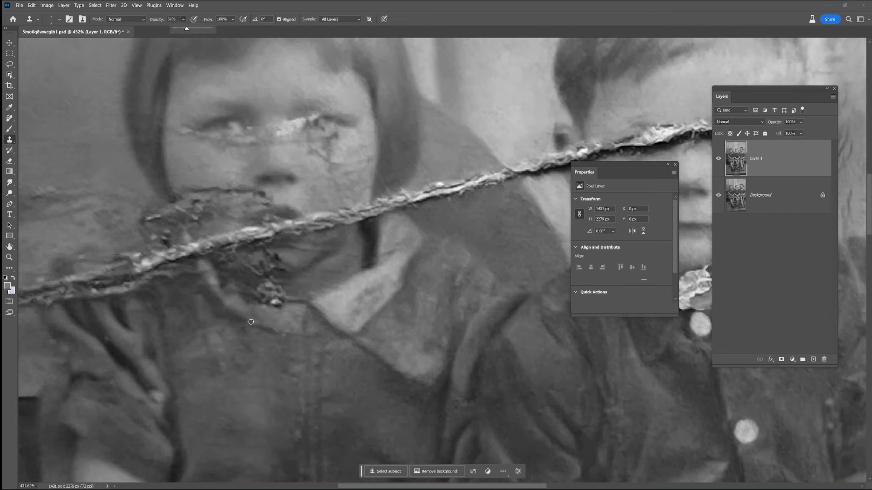
mouse_move(247, 305)
left_mouse_down()
mouse_move(273, 310)
mouse_move(236, 295)
left_mouse_up()
left_click(274, 307)
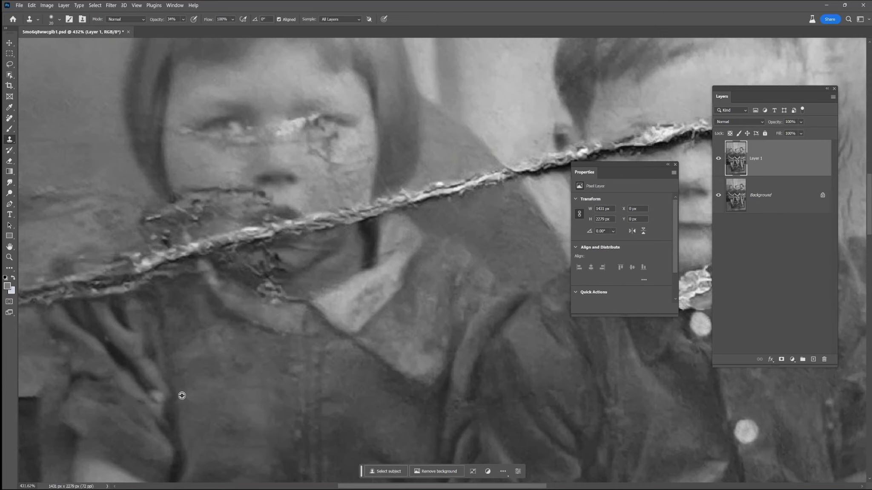
- Remove stains and rough spots along the left girl's collar with the Remove tool, using a finer brush for the details
scroll(242, 402, "down", 5)
left_click(9, 119)
left_click_drag(314, 364, 319, 358)
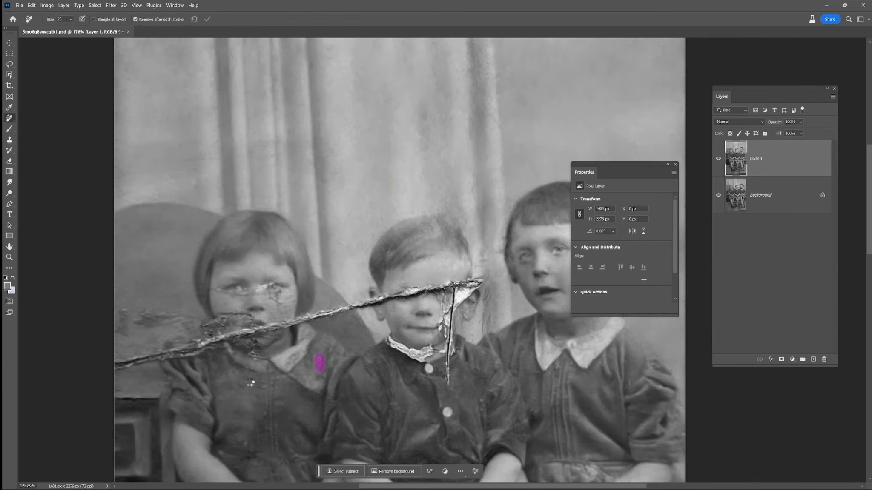
scroll(242, 374, "up", 5)
scroll(243, 375, "up", 4)
key("bracketleft")
key("bracketleft")
key("bracketleft")
key("bracketleft")
key("bracketleft")
left_click(297, 359)
left_click(310, 362)
left_click_drag(409, 342, 421, 353)
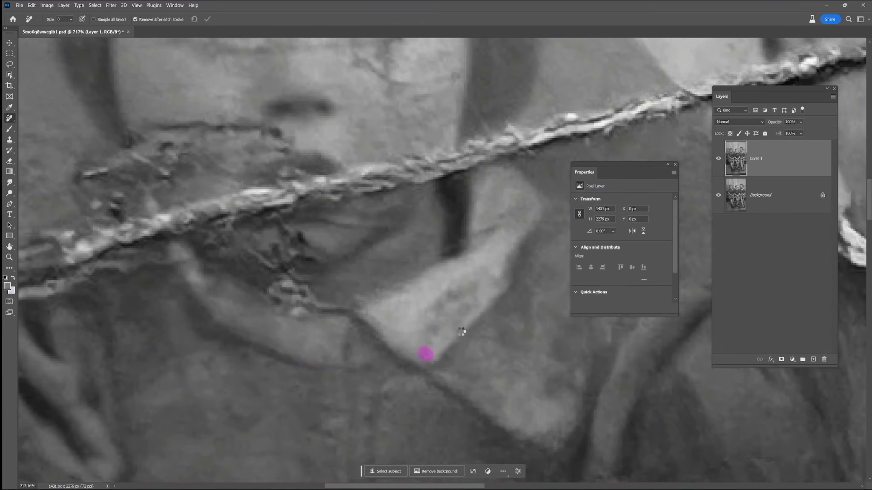
- Remove the scratches beside and below the left girl's less damaged eye and across the bridge of her nose
scroll(333, 263, "down", 3, "alt")
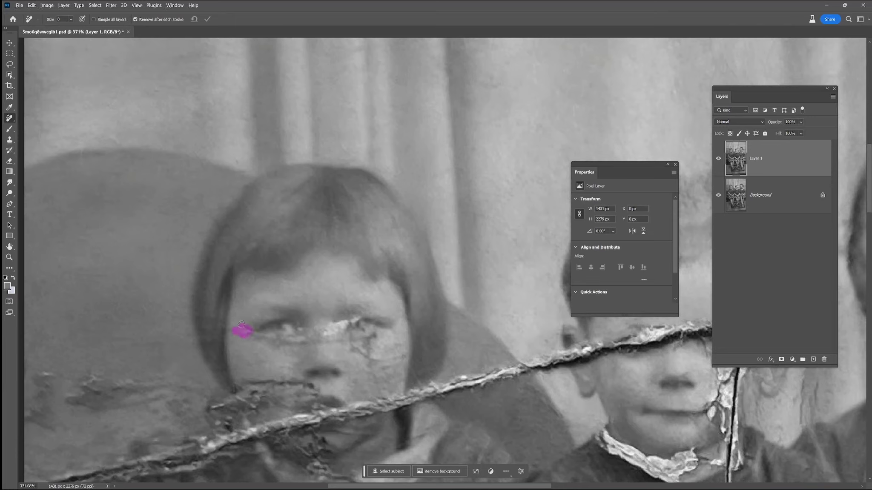
mouse_move(288, 341)
left_mouse_down()
mouse_move(315, 341)
mouse_move(277, 343)
left_mouse_up()
left_click_drag(346, 322, 328, 336)
key("e")
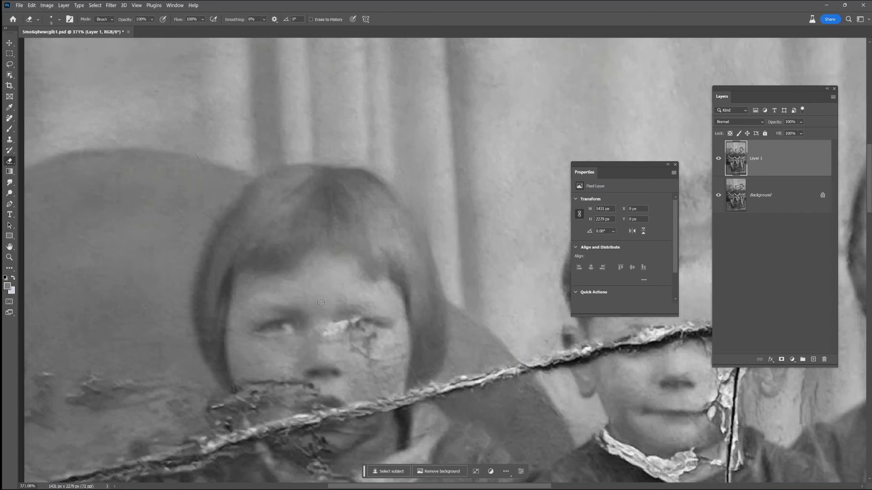
- Clone forehead skin over the damaged area around the left girl's other eye and cheek
left_click(9, 140)
left_click(321, 294, "alt")
mouse_move(329, 335)
left_mouse_down()
mouse_move(325, 328)
mouse_move(330, 343)
mouse_move(321, 340)
mouse_move(366, 358)
mouse_move(374, 375)
mouse_move(404, 358)
left_mouse_up()
left_click(318, 291, "alt")
left_click(332, 293, "alt")
- Remove remaining marks on the left girl's temple, cheeks, nose and damaged eye, plus a spot on the background edge
left_click(10, 118)
left_click(375, 285)
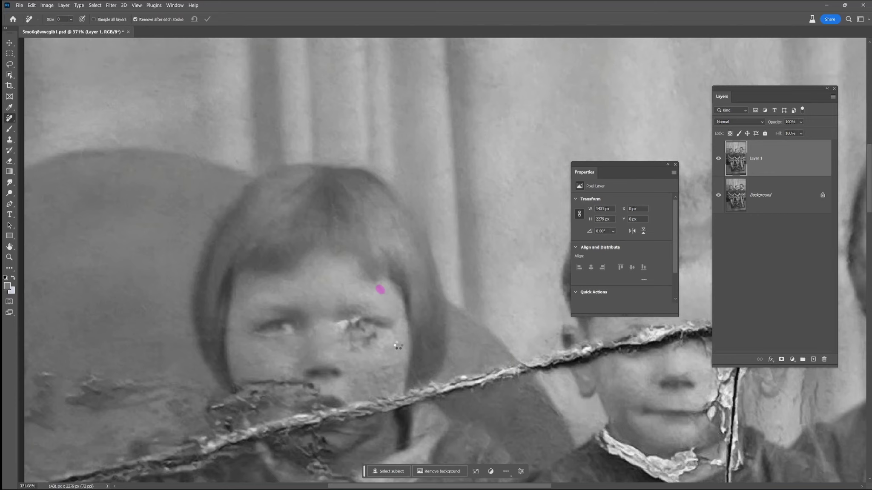
left_click(388, 372)
left_click_drag(348, 337, 377, 341)
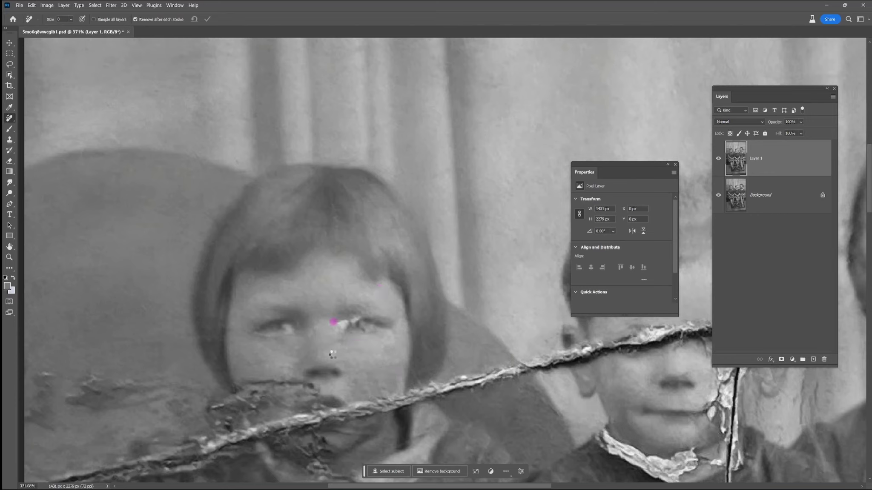
left_click(315, 334)
left_click(343, 341)
left_click_drag(282, 367, 293, 366)
left_click_drag(241, 161, 236, 169)
- Lasso the left girl's damaged eye and run Generative Fill without a prompt
scroll(318, 374, "down", 5)
scroll(317, 374, "up", 4)
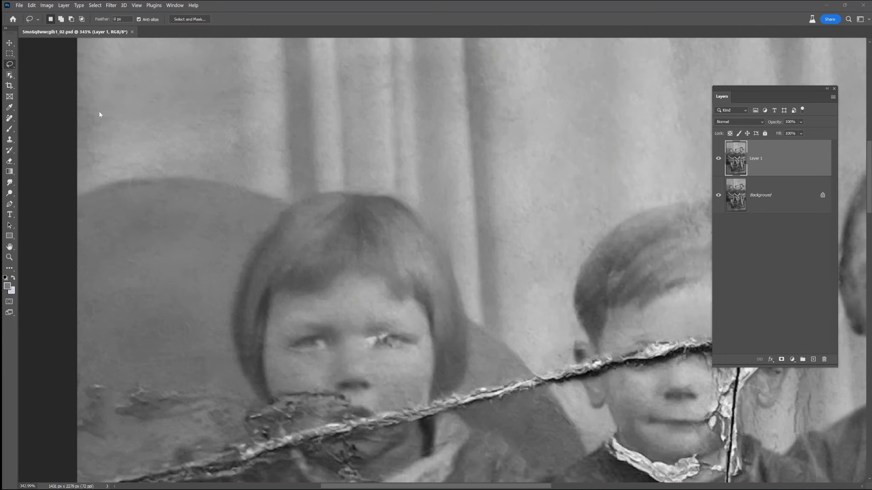
mouse_move(411, 315)
left_mouse_down()
mouse_move(348, 344)
mouse_move(443, 351)
mouse_move(410, 314)
left_mouse_up()
left_click(331, 375)
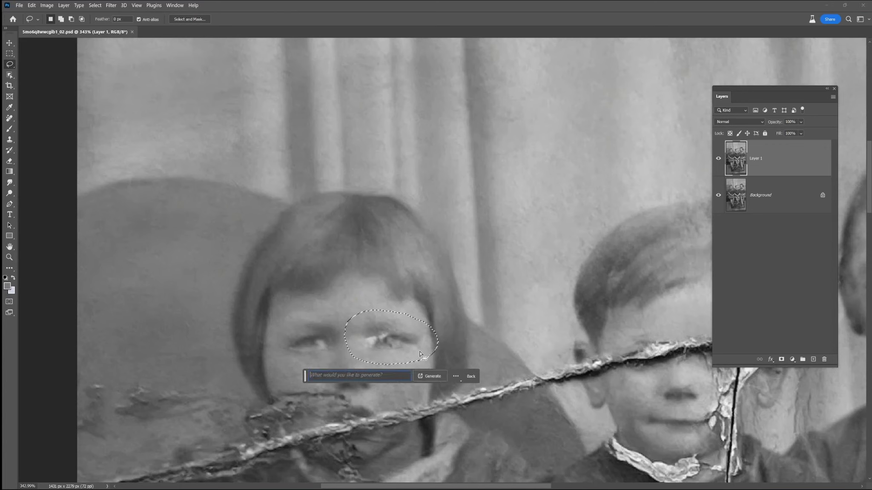
left_click(460, 375)
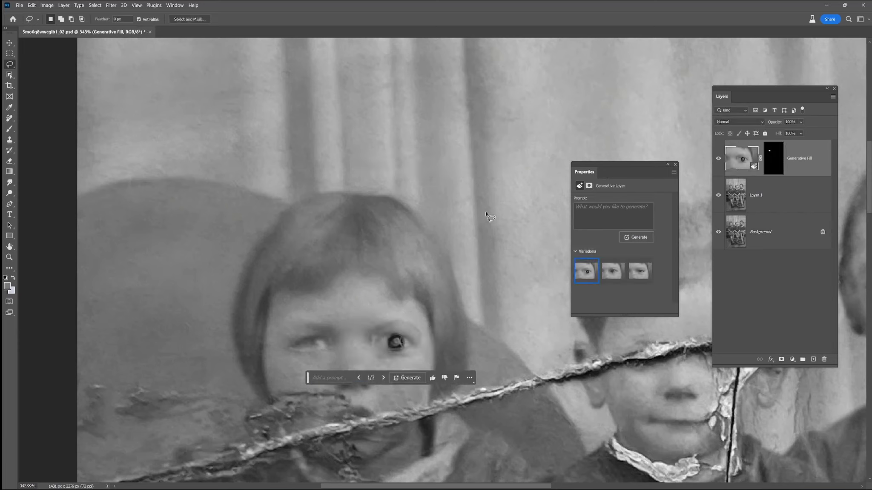
- Compare the generated eye variations, generate another set and choose the second variation
left_click(612, 271)
left_click(640, 272)
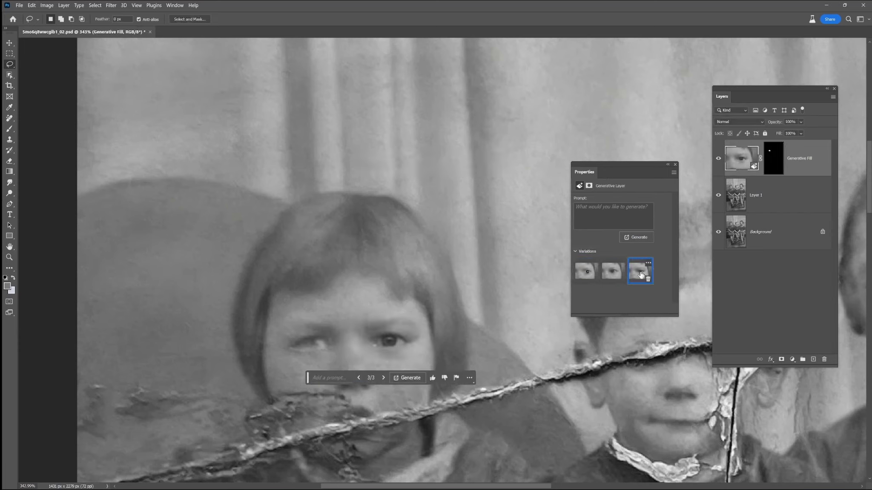
left_click(419, 377)
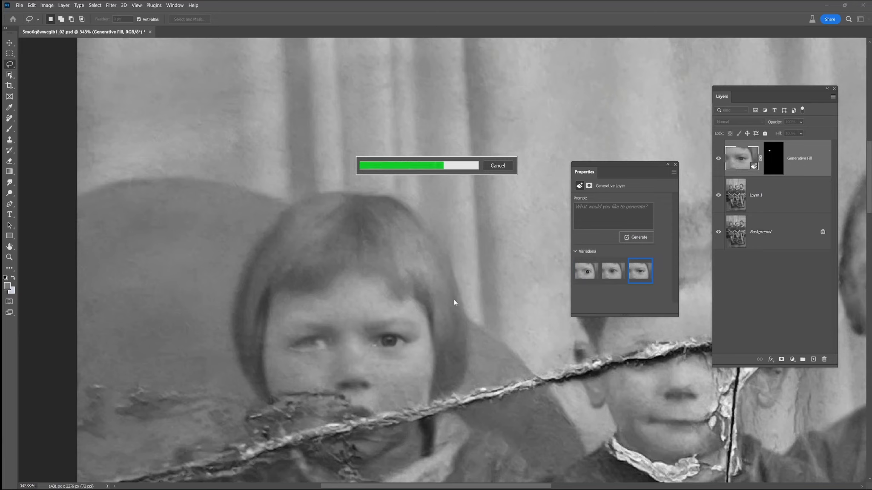
left_click(612, 271)
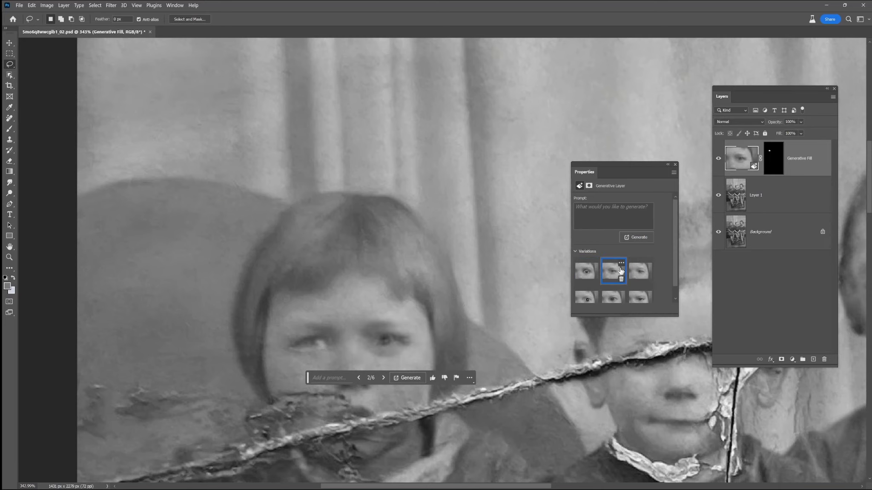
- Compare the remaining eye variations and toggle the Generative Fill layer's visibility to judge them against the unrepaired eye
left_click(640, 270)
scroll(468, 288, "down", 5)
left_click(613, 297)
left_click(638, 298)
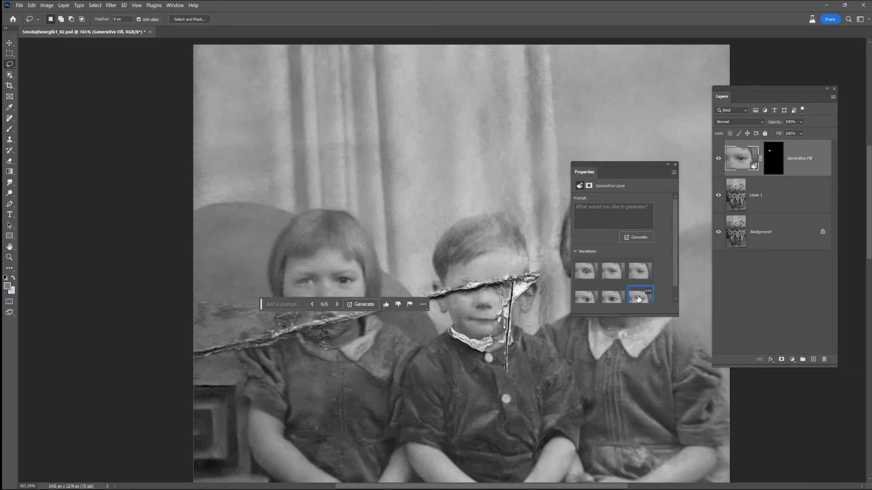
left_click_drag(801, 131, 804, 132)
left_click(821, 131)
left_click(718, 158)
left_click(718, 159)
left_click(718, 160)
left_click(719, 160)
left_click(718, 160)
left_click(719, 160)
- Generate another set of variations for the left girl's damaged eye and preview the second and third
left_click(636, 237)
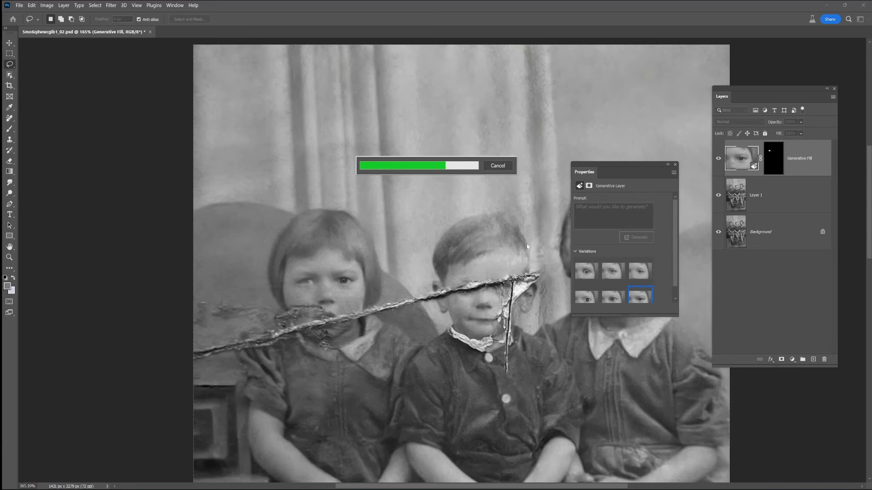
left_click(612, 271)
left_click(635, 272)
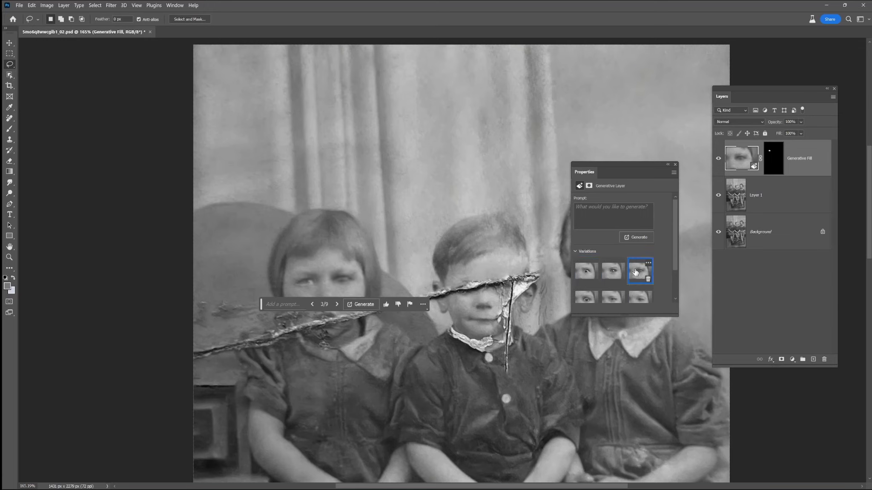
- Delete the Generative Fill layer, lasso around the left girl's damaged eye again and run Generative Fill without a prompt
left_click_drag(795, 166, 824, 359)
mouse_move(348, 303)
left_mouse_down()
mouse_move(368, 278)
mouse_move(352, 265)
left_mouse_up()
left_click(281, 313)
left_click(382, 313)
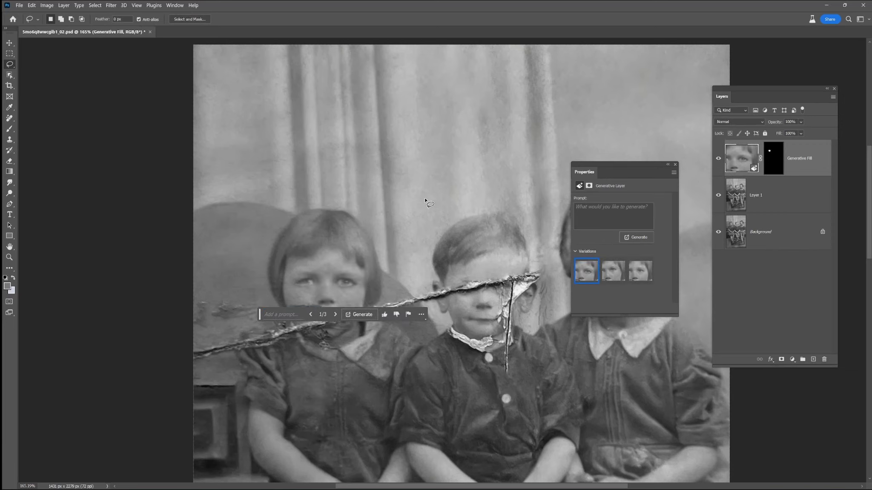
- Compare the three variations of the newly generated eye and choose the third one
left_click(613, 271)
left_click(637, 273)
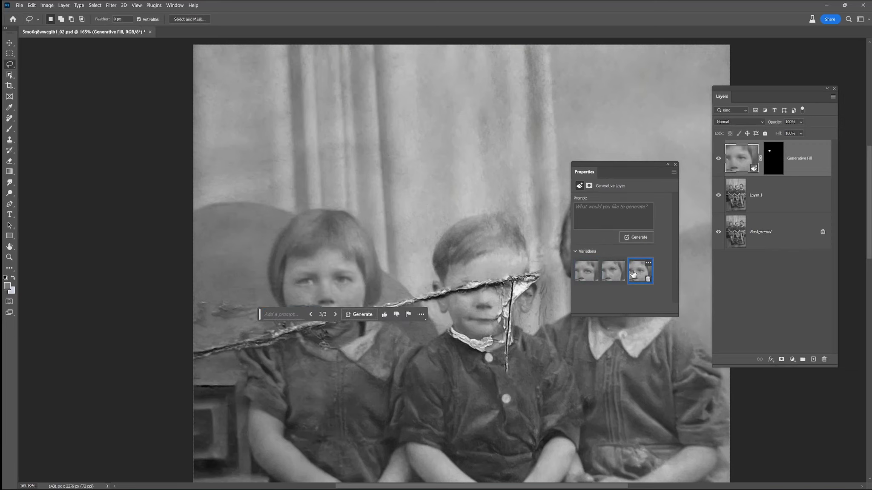
scroll(331, 286, "up", 5)
scroll(336, 288, "down", 6)
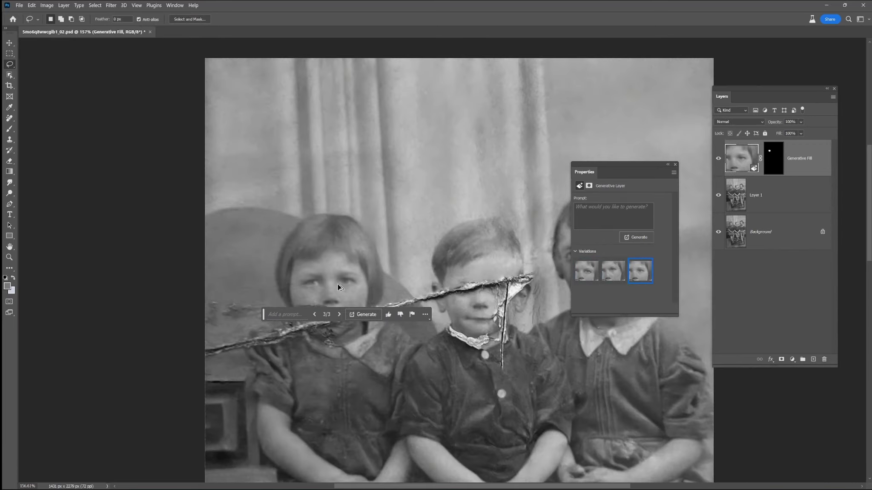
scroll(337, 287, "down", 3)
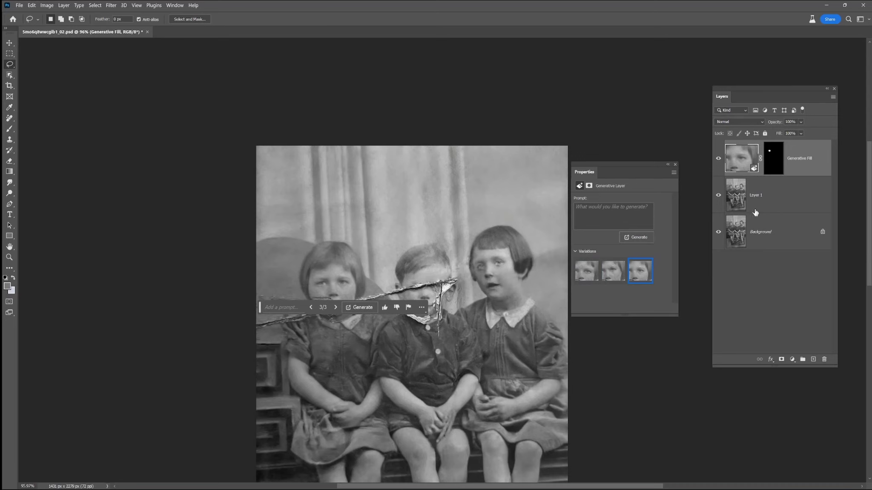
- Examine the generated eye against the damaged original by toggling the Generative Fill layer's visibility
right_click(768, 201)
left_click(744, 215)
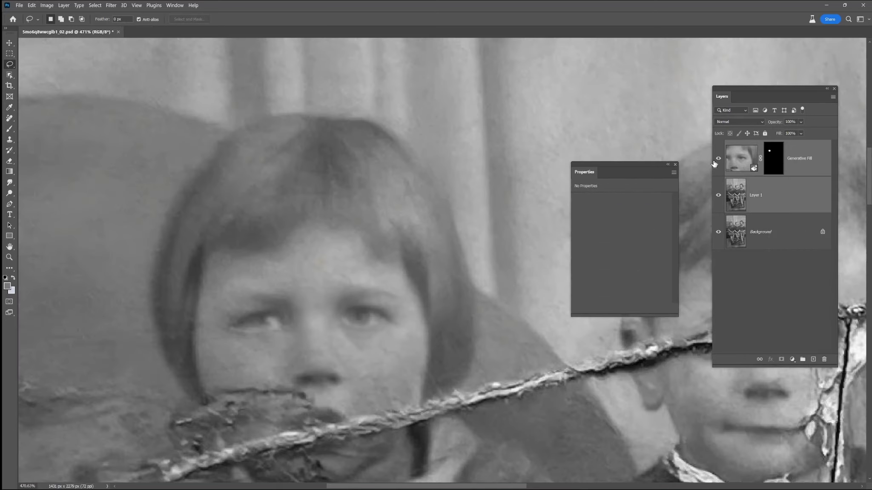
left_click(718, 159)
left_click(718, 159)
left_click(718, 159)
left_click(719, 159)
- Duplicate the Generative Fill layer and hide the original one
left_click(745, 168)
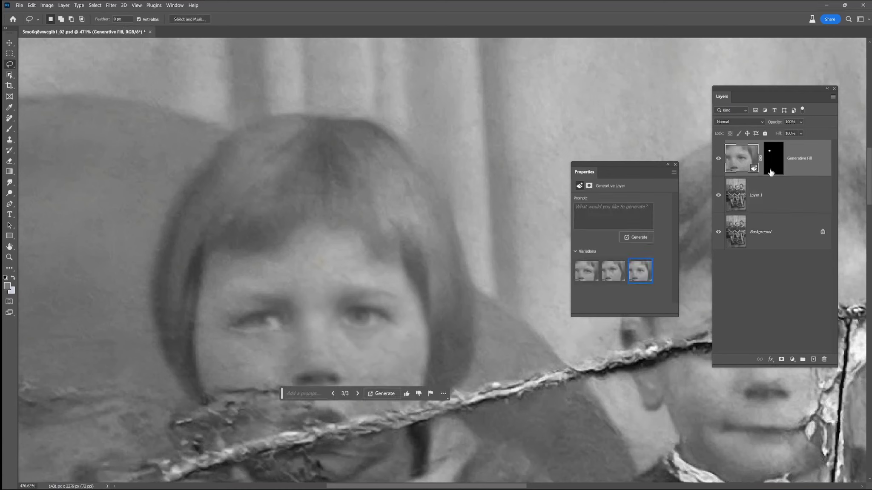
left_click_drag(803, 165, 813, 359)
left_click(719, 195)
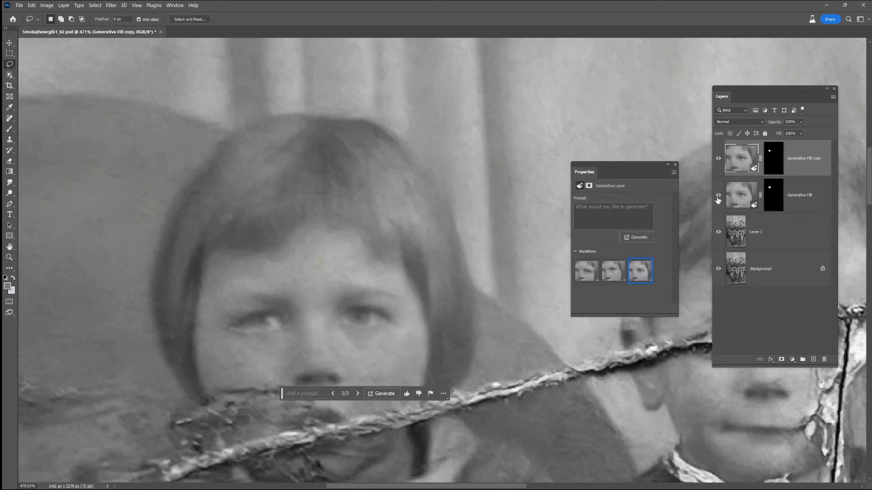
- Blend the generated eye by painting black on the copied layer's mask with a larger brush at 28% opacity
left_click(773, 159)
left_click(10, 130)
key("x")
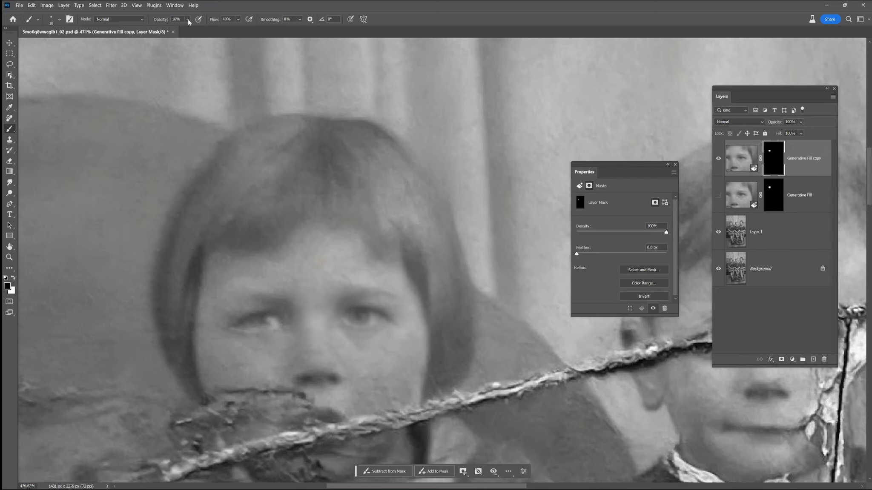
left_click_drag(188, 19, 199, 33)
key("bracketright")
key("bracketright")
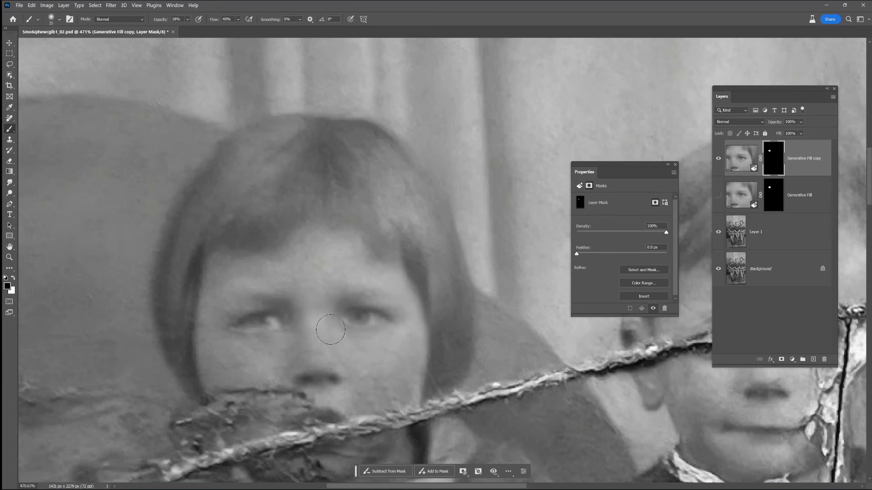
left_click_drag(352, 304, 400, 305)
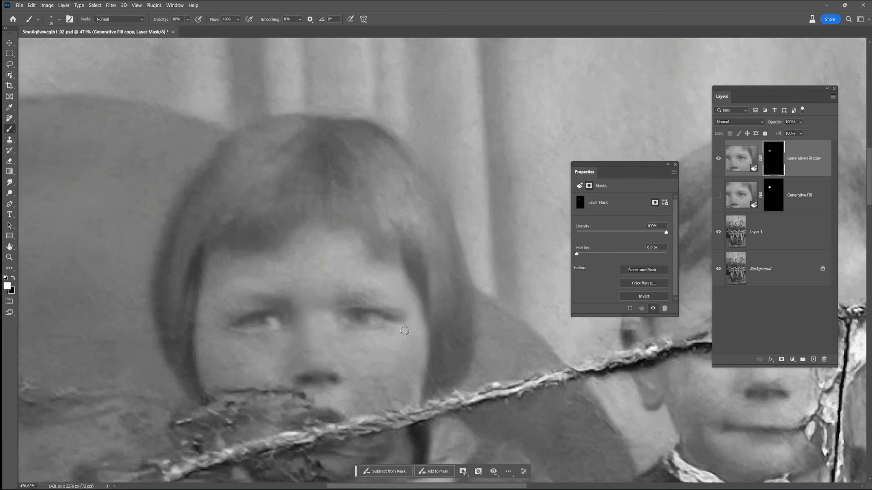
- Raise the brush opacity to 93% and paint black on the mask above and outside the generated eye
left_click(718, 160)
left_click(719, 160)
left_click(718, 159)
left_click(718, 159)
left_click(13, 278)
left_click(187, 19)
left_click_drag(380, 268, 418, 284)
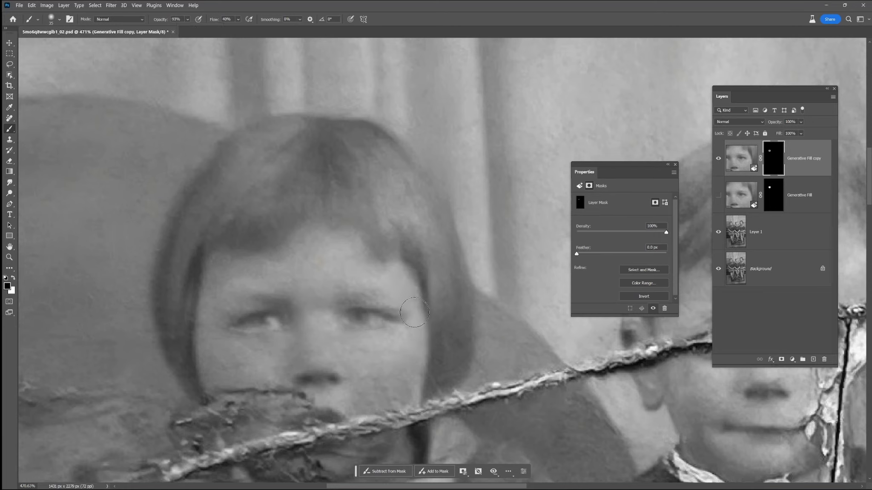
- Refine the mask around the eye with a smaller white brush, toggling the Generative Fill copy to check the blend
left_click(718, 160)
left_click(718, 159)
left_click(720, 160)
left_click(719, 160)
left_click(719, 159)
left_click(718, 159)
key("x")
key("bracketleft")
key("bracketleft")
left_click(719, 159)
left_click(719, 160)
left_click(718, 159)
left_click(719, 160)
left_click(718, 159)
left_click(718, 160)
- Add a new layer and clone the other eye's highlight onto the repaired eye with the Clone Stamp at 34% opacity
left_click(814, 359)
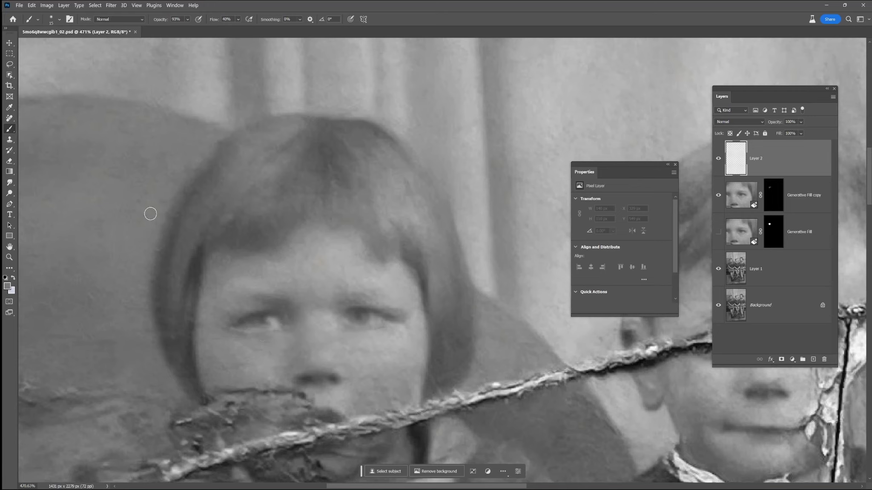
left_click(9, 142)
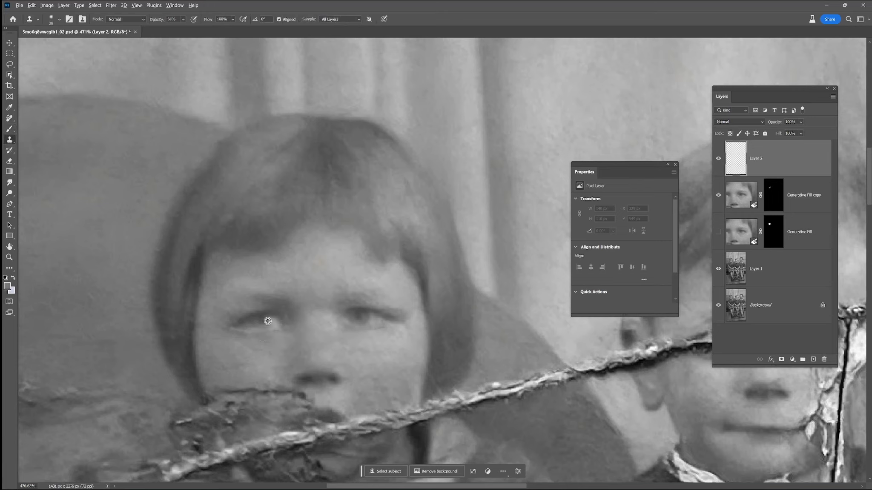
left_click(365, 315)
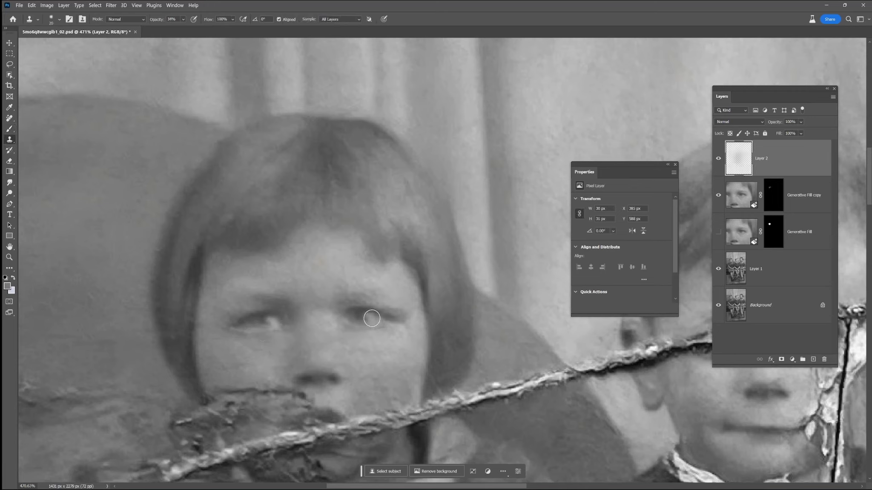
left_click(366, 315)
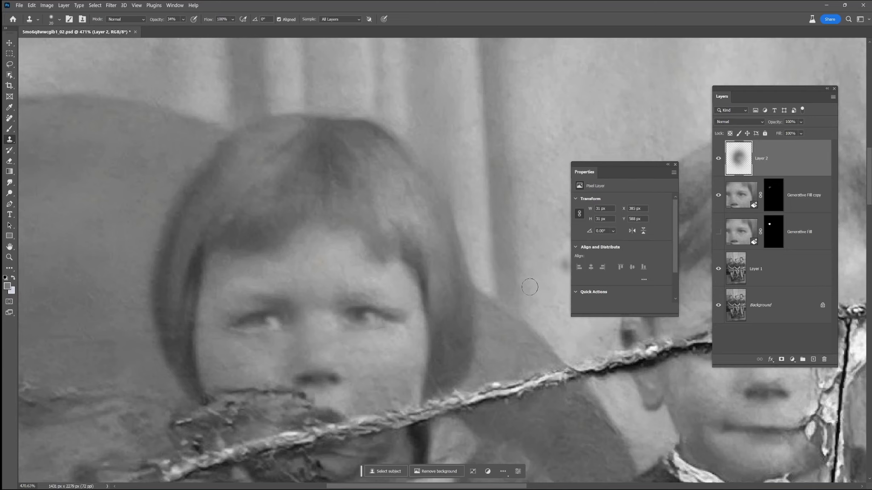
- Nudge the cloned eye highlight slightly into place and save the document
scroll(515, 282, "down", 5)
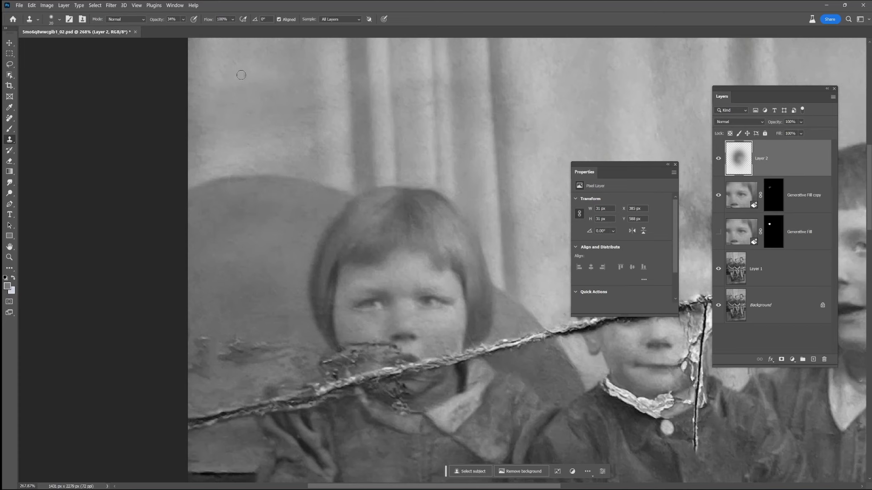
scroll(381, 319, "up", 4)
key("v")
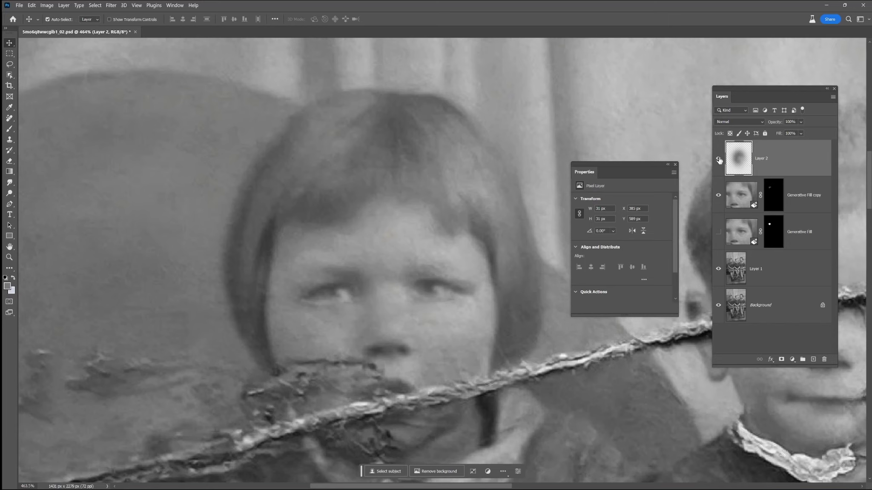
key("ctrl+s")
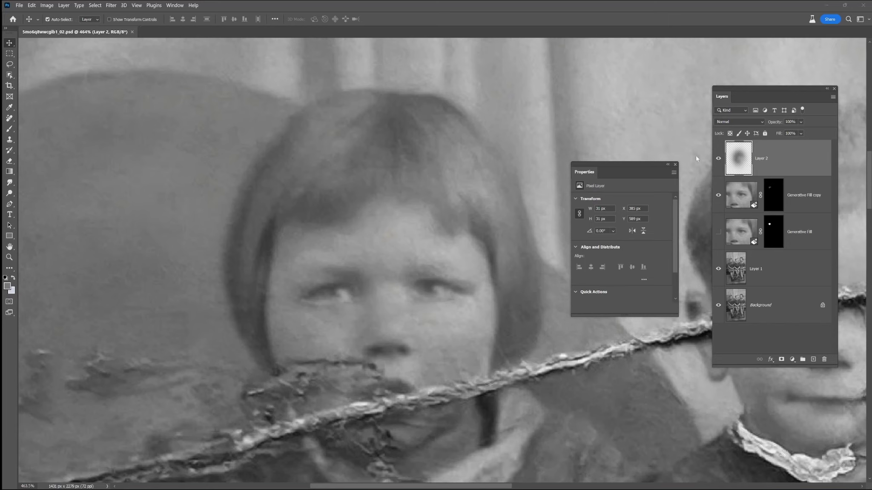
- Delete the hidden Generative Fill layer and toggle the eye repair layers to compare before and after
left_click(675, 164)
left_click_drag(782, 230, 823, 360)
left_click_drag(717, 158, 717, 190)
left_click_drag(717, 190, 716, 160)
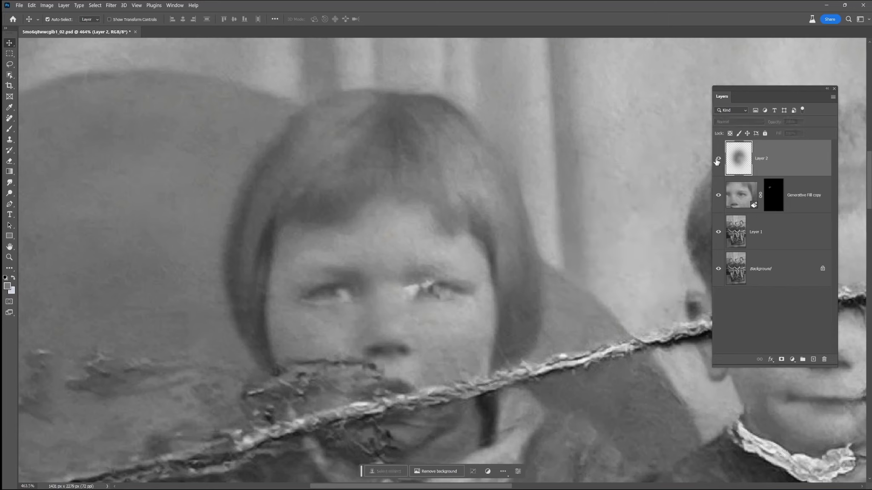
scroll(502, 260, "down", 10)
scroll(502, 261, "up", 9)
- Merge Layer 1, the Generative Fill copy and Layer 2 into one layer
left_click(787, 227)
left_click(792, 156, "shift")
right_click(790, 154)
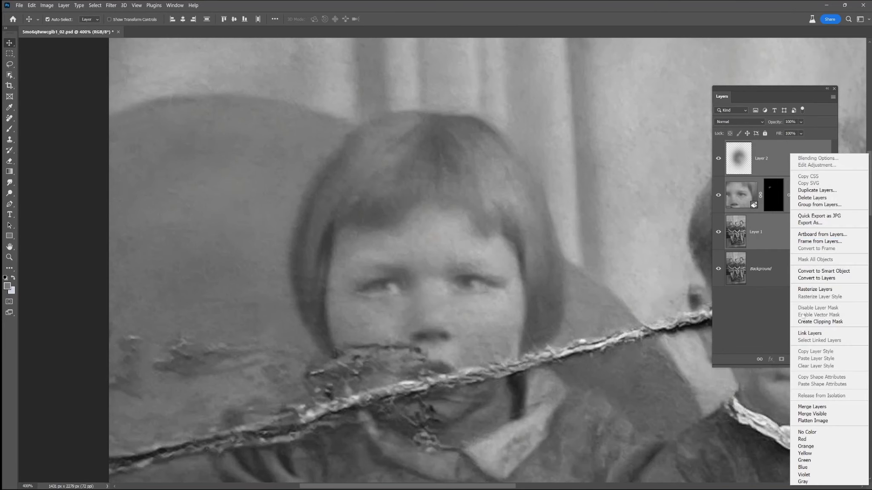
left_click(811, 406)
- Remove the flaked damage from the background beside the left girl with the Remove tool, undoing the stroke along her jaw
left_click_drag(548, 272, 423, 161)
scroll(96, 257, "down", 3)
left_click_drag(96, 257, 220, 264)
left_click(13, 119)
mouse_move(157, 244)
left_mouse_down()
mouse_move(171, 302)
mouse_move(147, 308)
mouse_move(220, 246)
mouse_move(276, 253)
mouse_move(221, 255)
mouse_move(257, 240)
mouse_move(268, 247)
mouse_move(225, 212)
mouse_move(299, 276)
mouse_move(363, 252)
mouse_move(308, 279)
left_mouse_up()
left_click(184, 305)
left_click(225, 212)
key("bracketleft")
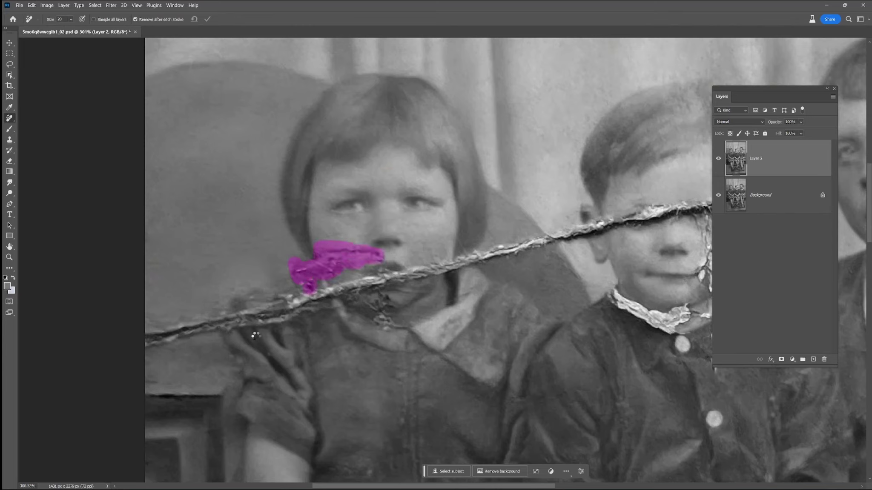
key("ctrl+z")
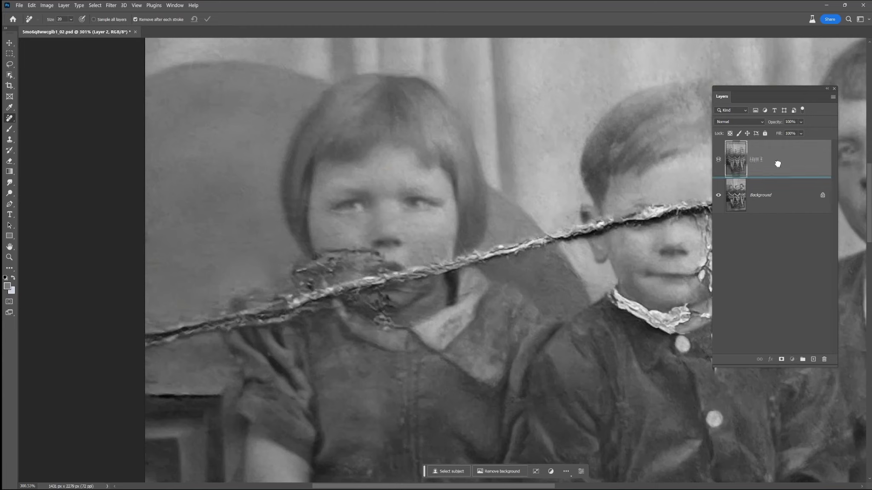
- Duplicate the merged layer and remove the torn patch between the left girl's mouth and jaw on the copy
left_click_drag(779, 161, 813, 359)
mouse_move(385, 255)
left_mouse_down()
mouse_move(327, 271)
mouse_move(351, 267)
mouse_move(335, 273)
left_mouse_up()
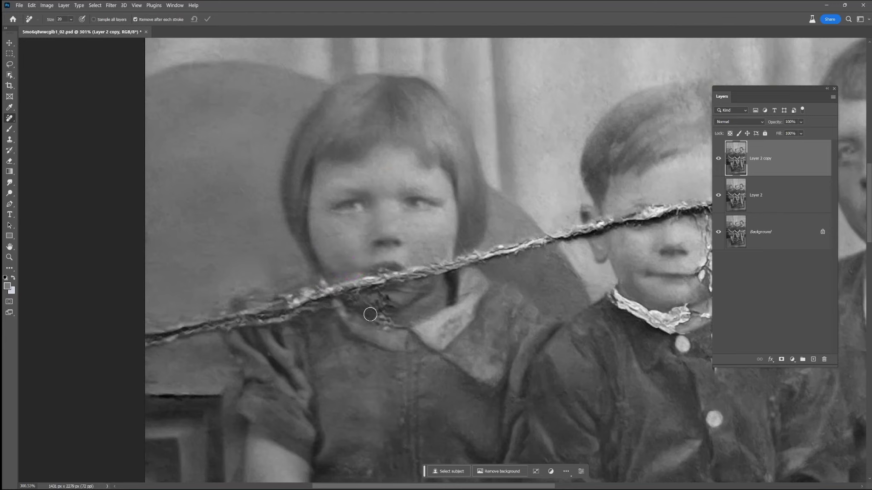
key("l")
- Clone clean background over the crack between the left girl and the boy and at the photo's left edge, using a higher opacity
key("s")
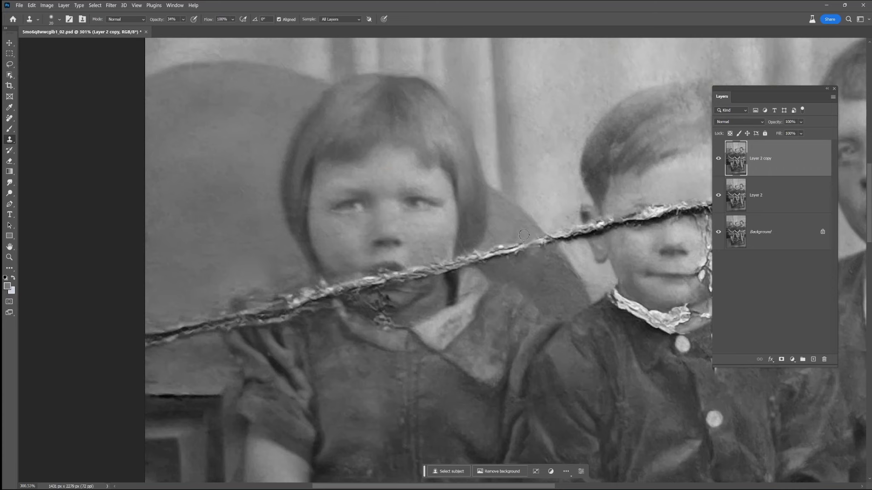
left_click(183, 19)
left_click_drag(187, 29, 215, 29)
left_click(491, 224, "alt")
key("bracketright")
key("bracketright")
key("bracketright")
left_click(522, 250)
left_click_drag(529, 261, 518, 250)
mouse_move(213, 320)
left_mouse_down()
mouse_move(200, 318)
mouse_move(199, 329)
mouse_move(183, 336)
mouse_move(164, 318)
mouse_move(181, 378)
left_mouse_up()
left_click(189, 357, "alt")
left_click(9, 119)
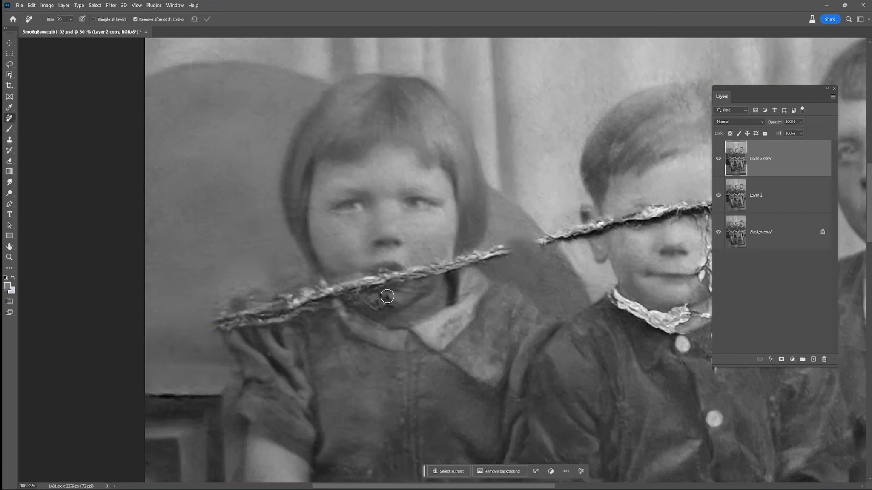
- Lasso the remaining crack across the left girl's mouth, chin and shoulder and run Generative Fill without a prompt
left_click(9, 65)
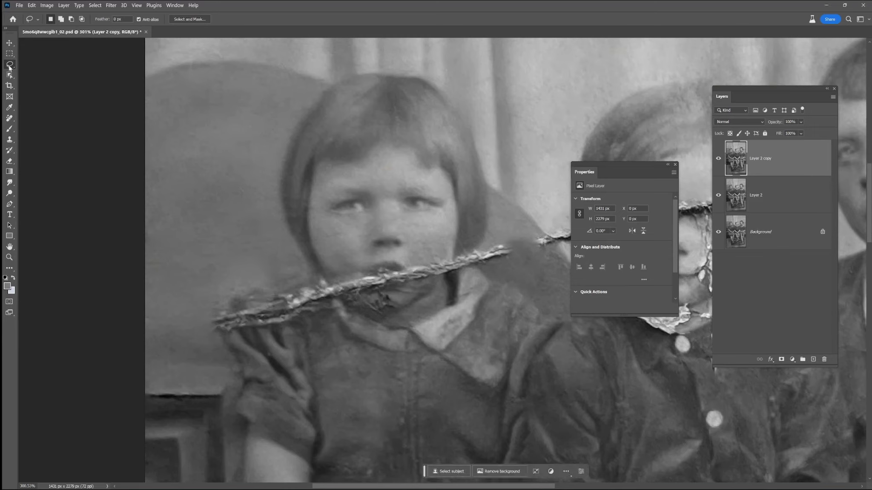
mouse_move(245, 277)
left_mouse_down()
mouse_move(396, 328)
mouse_move(504, 230)
mouse_move(279, 261)
mouse_move(246, 276)
left_mouse_up()
left_click(295, 358)
left_click(399, 358)
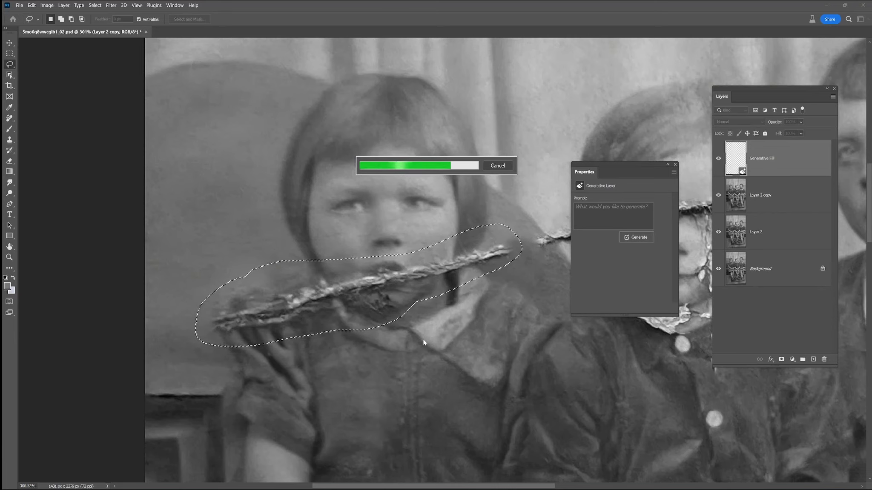
- Compare the three variations of the rebuilt mouth and shoulder, return to the first and generate another set
left_click(612, 272)
left_click(641, 271)
left_click(586, 274)
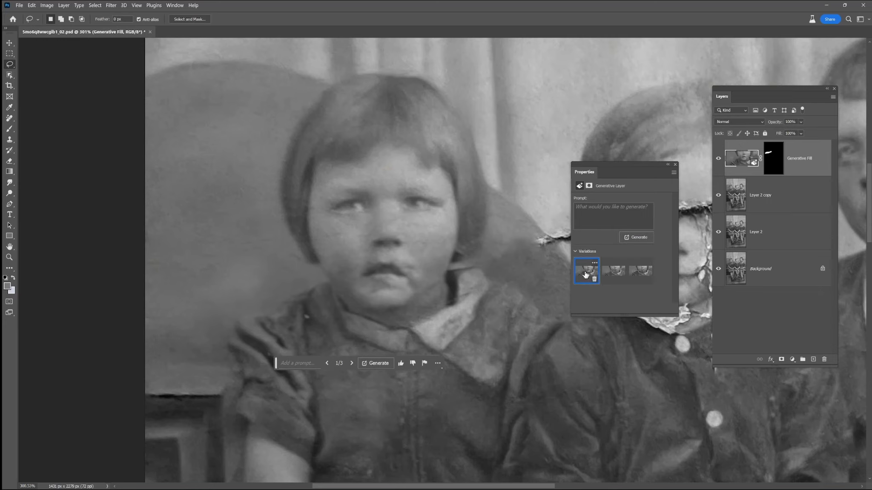
left_click(375, 363)
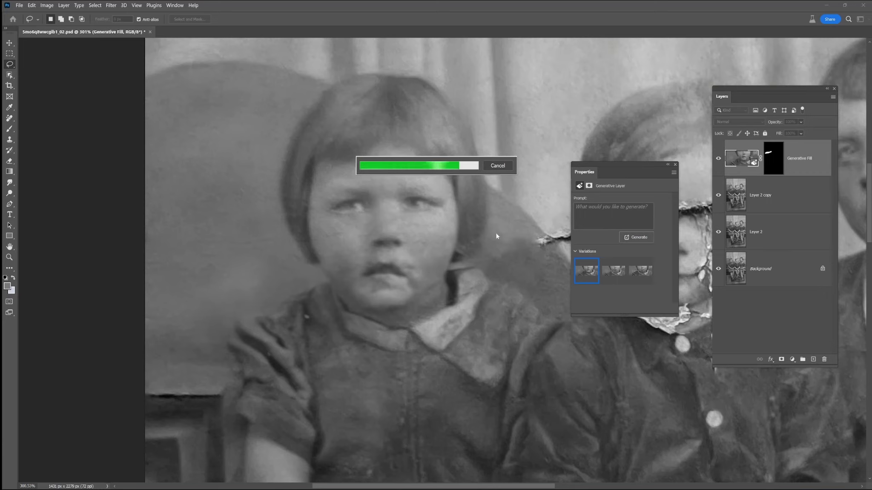
- Review the new mouth and shoulder variations and delete the unwanted ones
left_click(614, 272)
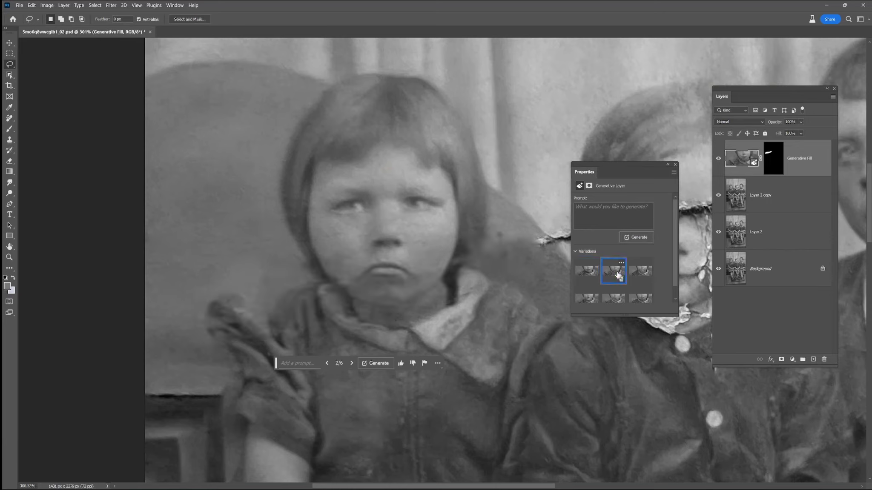
left_click(643, 276)
left_click(648, 279)
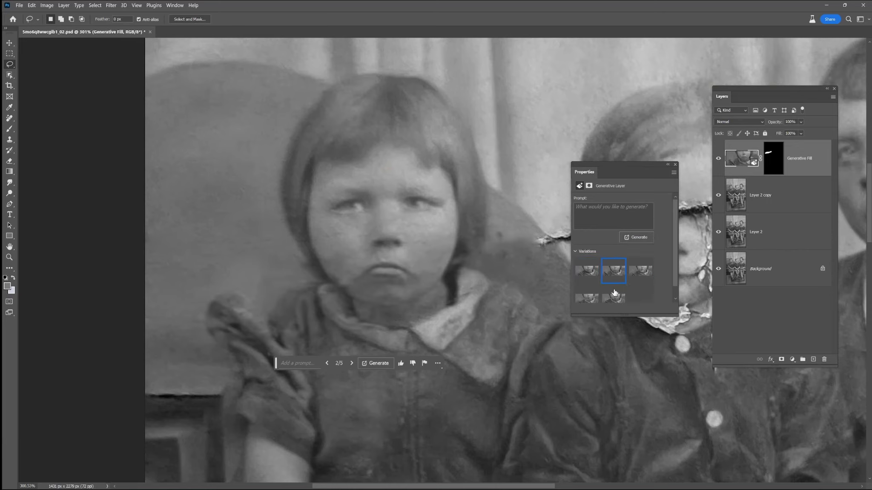
left_click(614, 297)
scroll(621, 298, "down", 1)
left_click(620, 294)
left_click(593, 294)
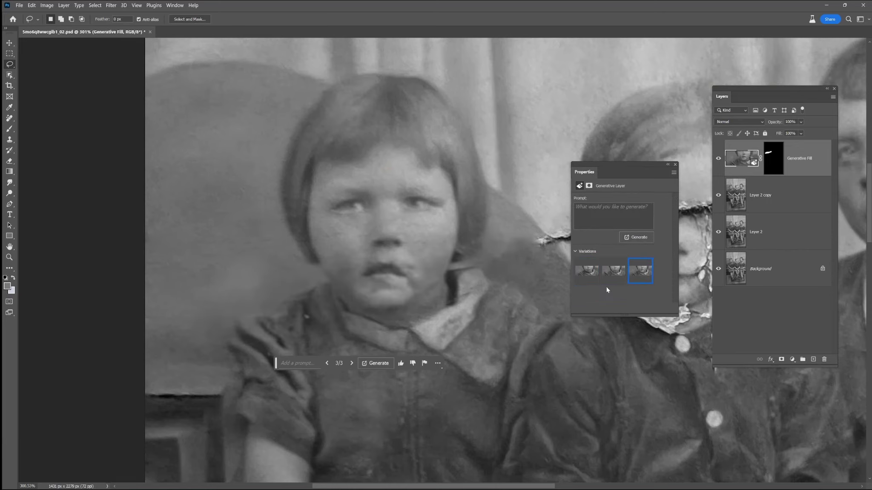
- Compare the three variations of the left girl's mouth and shoulder with the damaged original and select the third
scroll(607, 290, "up", 1)
left_click(608, 279)
left_click(719, 159)
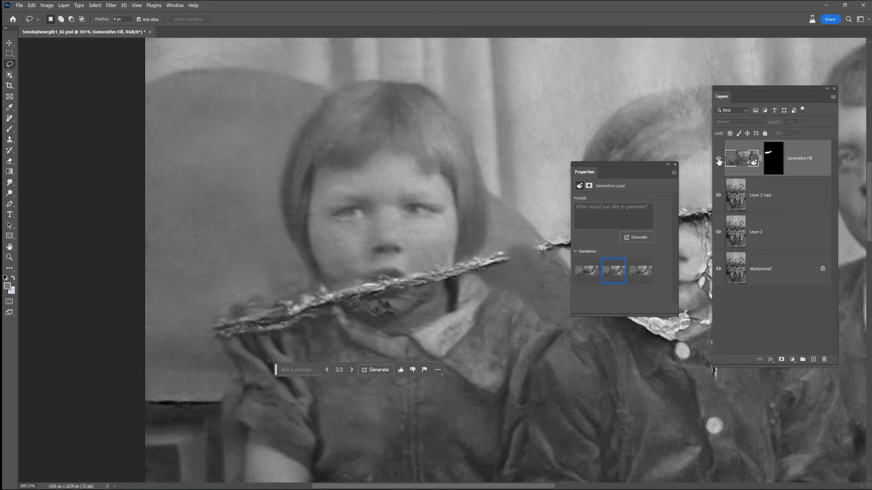
left_click(718, 159)
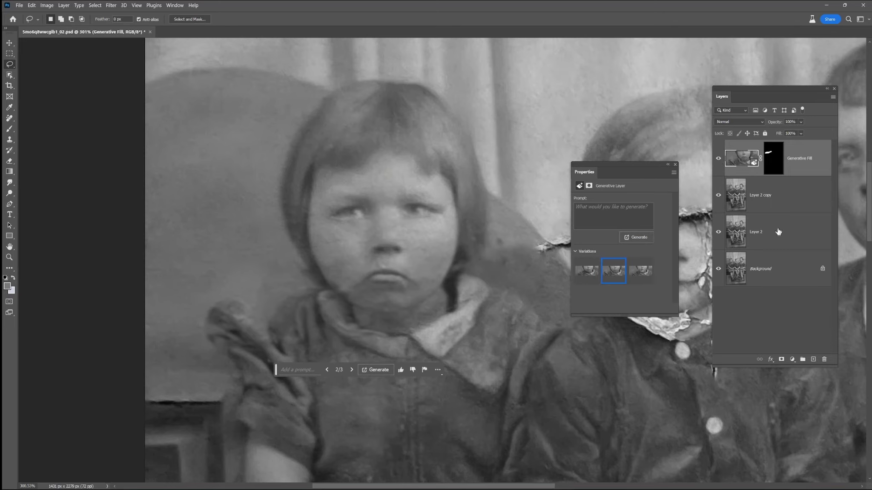
left_click(590, 271)
scroll(466, 308, "down", 4)
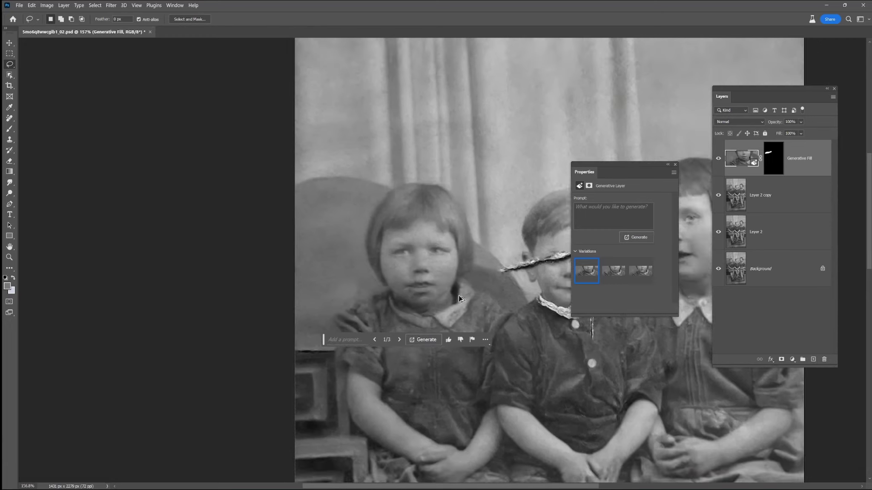
scroll(447, 297, "up", 5)
left_click(718, 159)
left_click(719, 159)
left_click(719, 159)
left_click(614, 271)
left_click(636, 272)
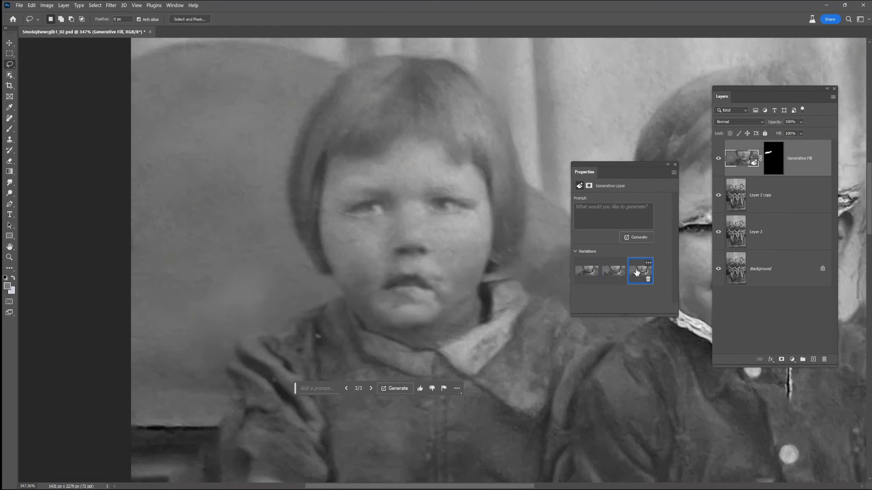
- Duplicate the Generative Fill layer and hide the copy
key("ctrl+j")
left_click(718, 159)
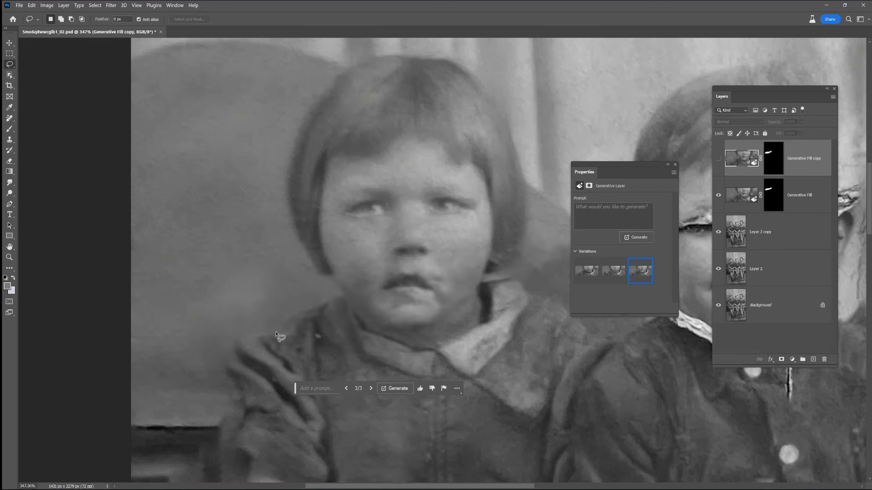
left_click(772, 158)
- Paint black on the original Generative Fill layer's mask across the girl's mouth and cheek with a larger brush
left_click(9, 128)
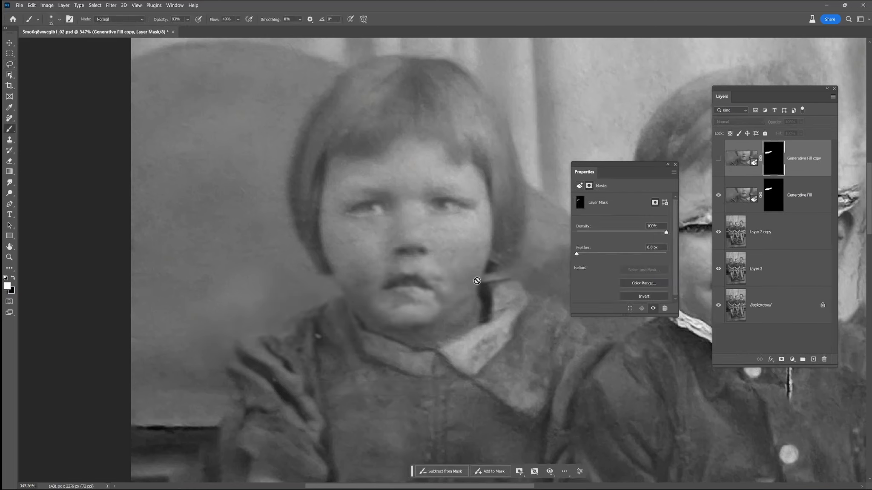
left_click(773, 195)
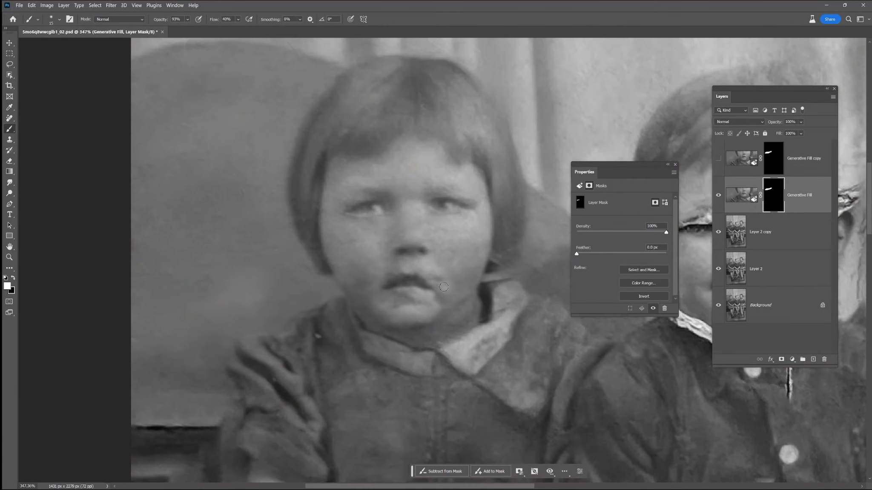
left_click(13, 278)
key("bracketright")
key("bracketright")
mouse_move(443, 287)
left_mouse_down()
mouse_move(532, 263)
mouse_move(399, 265)
mouse_move(387, 295)
left_mouse_up()
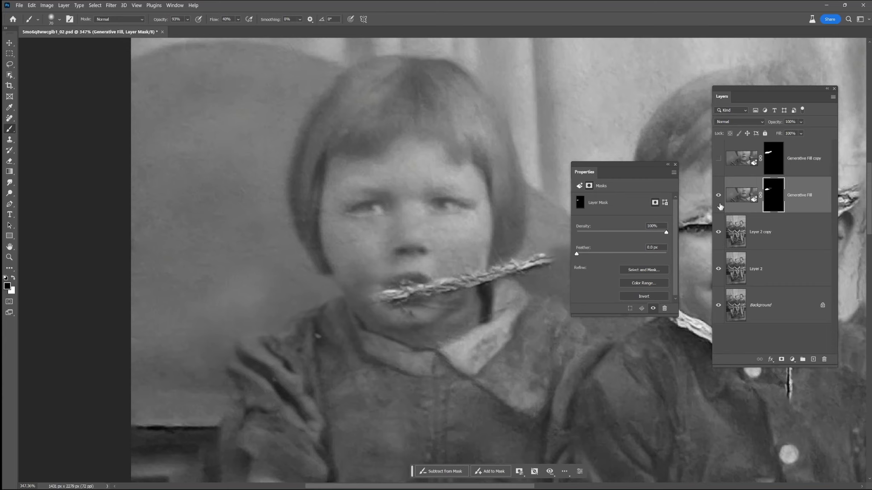
- Paint white on the mask with a smaller brush to cover the crack on the cheek and around the mouth again
left_click(14, 277)
key("bracketleft")
key("bracketleft")
key("bracketleft")
key("bracketleft")
key("bracketleft")
mouse_move(452, 307)
left_mouse_down()
mouse_move(488, 267)
mouse_move(522, 269)
left_mouse_up()
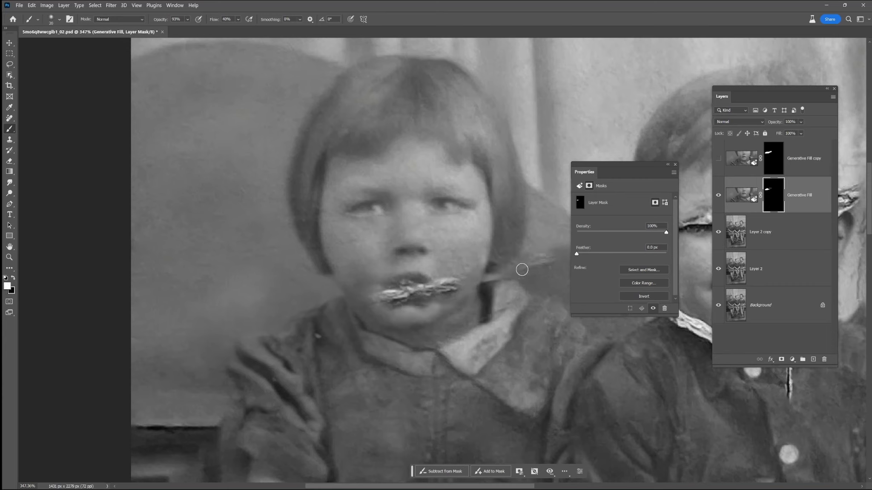
left_click_drag(460, 282, 442, 289)
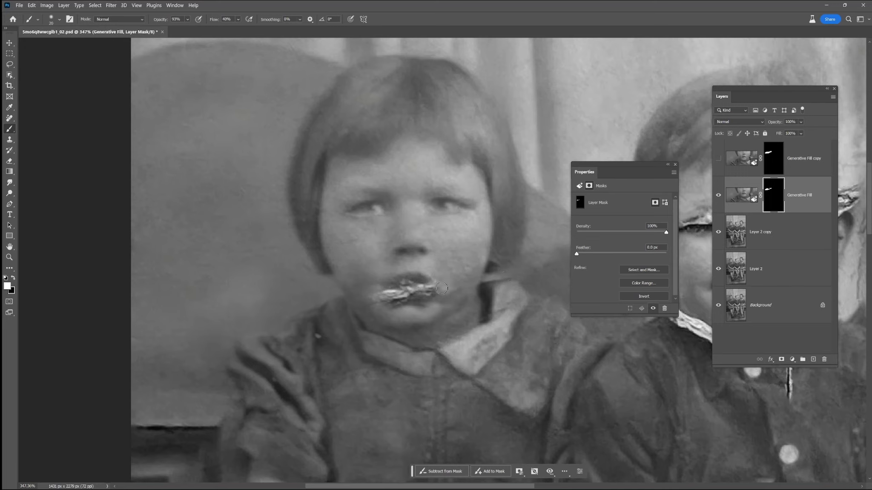
mouse_move(375, 296)
left_mouse_down()
mouse_move(325, 330)
mouse_move(377, 292)
left_mouse_up()
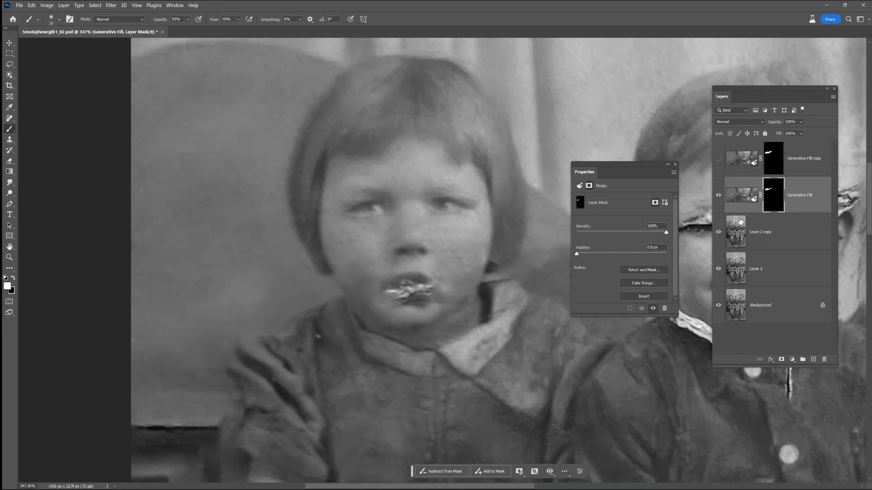
- Compare the masked mouth area with the Generative Fill layer hidden and shown
left_click(718, 196)
left_click(718, 195)
left_click(718, 196)
left_click(718, 196)
key("x")
left_click(718, 195)
left_click(718, 195)
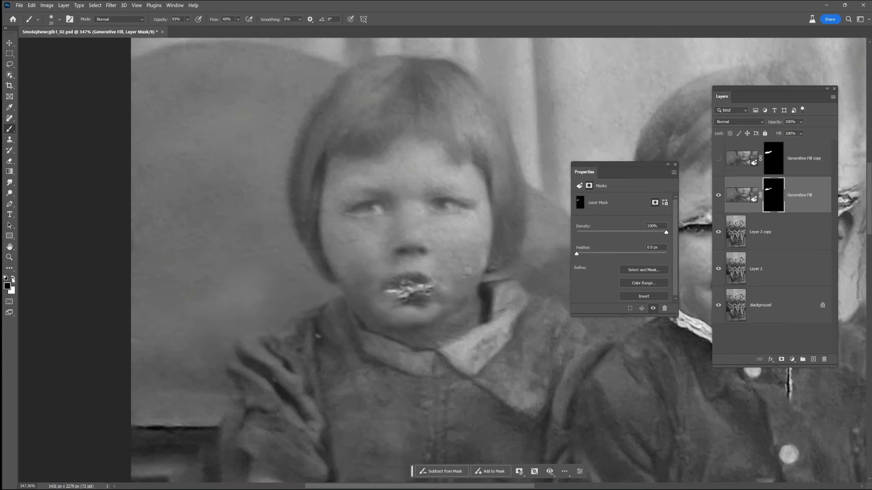
key("x")
key("x")
- Merge the Generative Fill layer with Layer 2 copy
left_click(769, 232, "shift")
right_click(769, 232)
left_click(778, 410)
- Remove blemishes from the left girl's cheek, chin and collar with the Remove tool
key("j")
left_click_drag(356, 244, 370, 243)
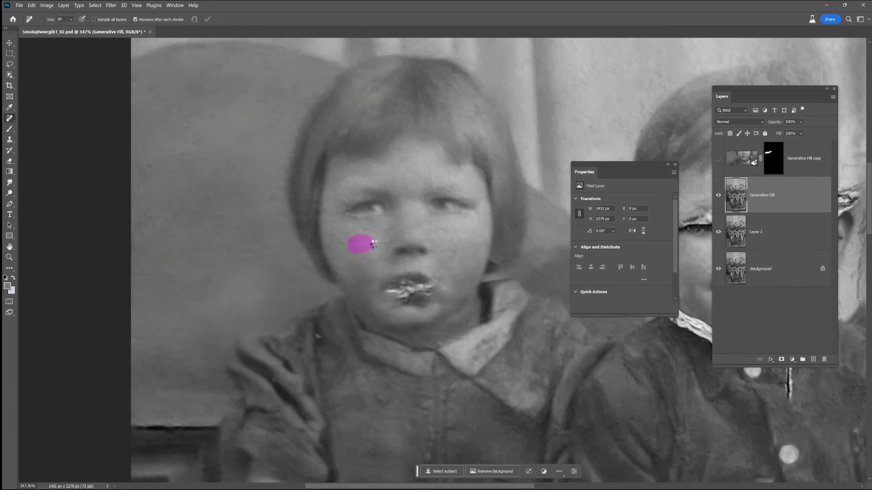
left_click(375, 241)
left_click(426, 323)
left_click_drag(495, 311, 510, 300)
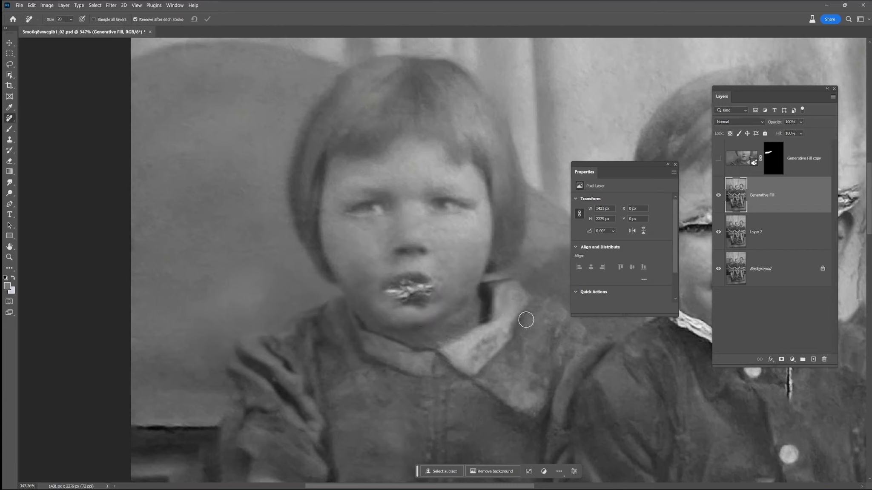
- Lasso the left girl's mouth area from the nose to the chin and run Generative Fill without a prompt
key("l")
mouse_move(453, 248)
left_mouse_down()
mouse_move(383, 320)
mouse_move(458, 302)
left_mouse_up()
left_click(347, 339)
left_click(455, 339)
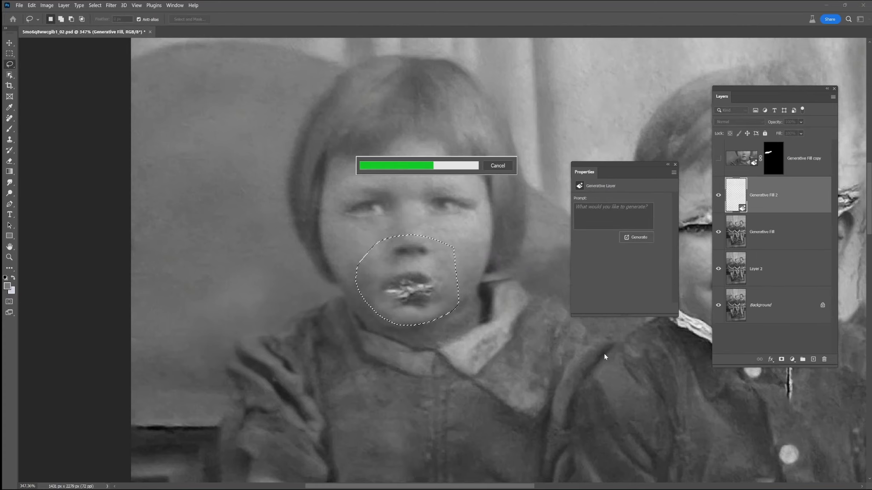
- Compare the variations of the girl's rebuilt mouth with the layer beneath and generate another set
left_click(640, 272)
left_click(613, 273)
left_click(640, 272)
left_click(718, 195)
left_click(718, 195)
left_click(718, 195)
left_click(718, 195)
left_click(639, 237)
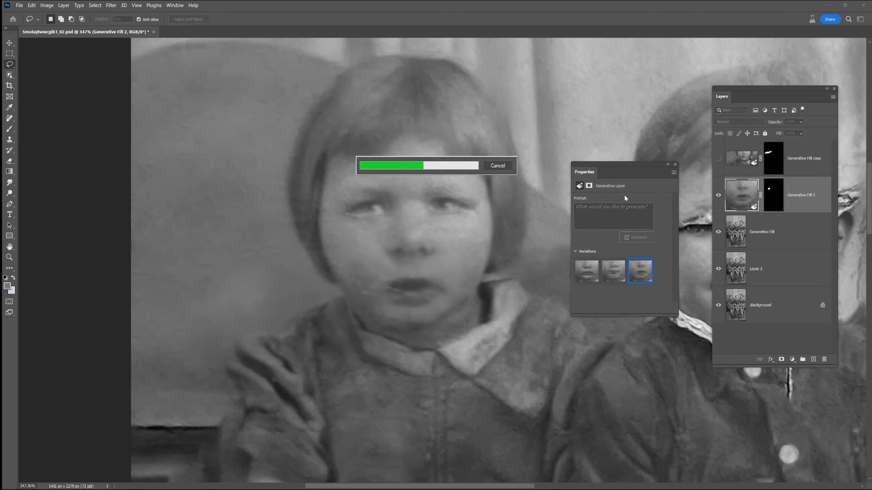
- Compare the new mouth variations with the fill hidden and shown, and select the version with nearly closed lips
left_click(610, 273)
left_click(638, 271)
left_click(587, 271)
left_click(717, 195)
left_click(718, 195)
left_click(718, 196)
left_click(717, 195)
- Paint black on the mouth fill's mask around the lips to restore the girl's original nose, cheeks and chin
left_click(774, 196)
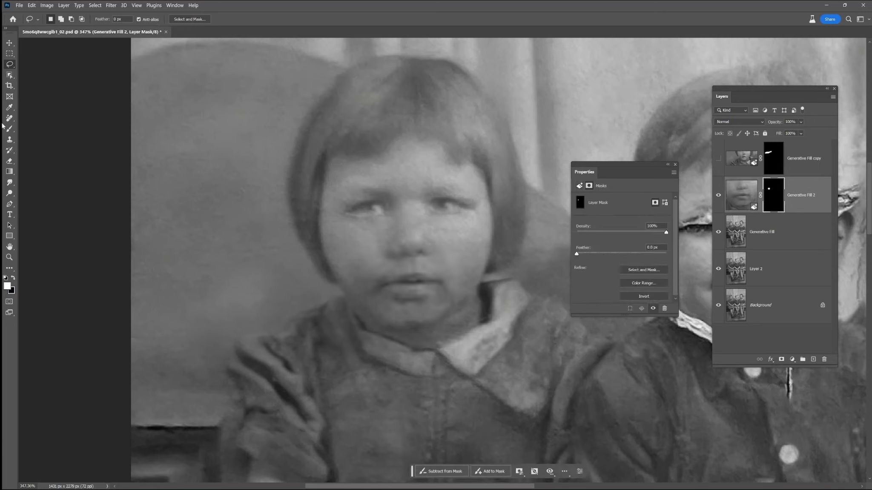
left_click(10, 128)
key("bracketright")
key("x")
mouse_move(456, 284)
left_mouse_down()
mouse_move(434, 316)
mouse_move(393, 320)
mouse_move(362, 287)
mouse_move(374, 290)
mouse_move(383, 317)
mouse_move(402, 319)
mouse_move(438, 313)
mouse_move(456, 293)
left_mouse_up()
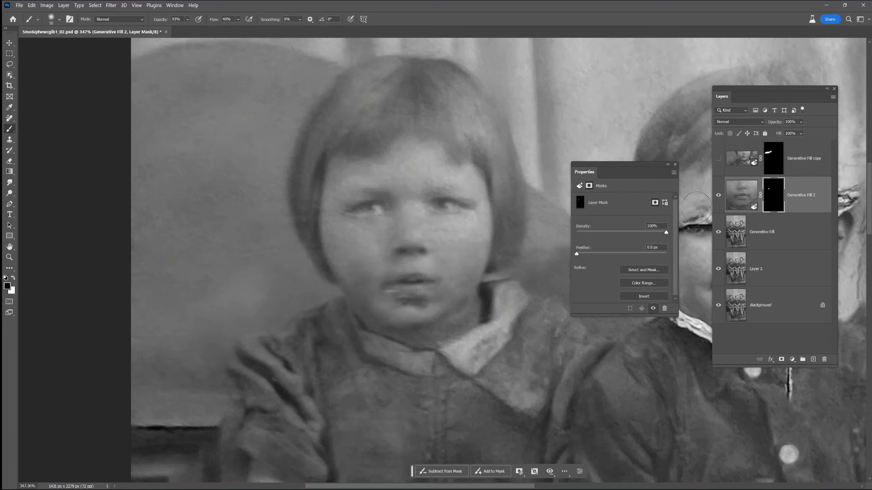
- Refine the fill's mask around the girl's lower lip with a small white brush, checking it against the hidden fill
left_click(719, 195)
left_click(719, 195)
left_click(718, 195)
left_click(719, 195)
left_click(718, 196)
left_click(718, 196)
left_click(718, 196)
left_click(718, 196)
left_click(719, 196)
left_click(719, 195)
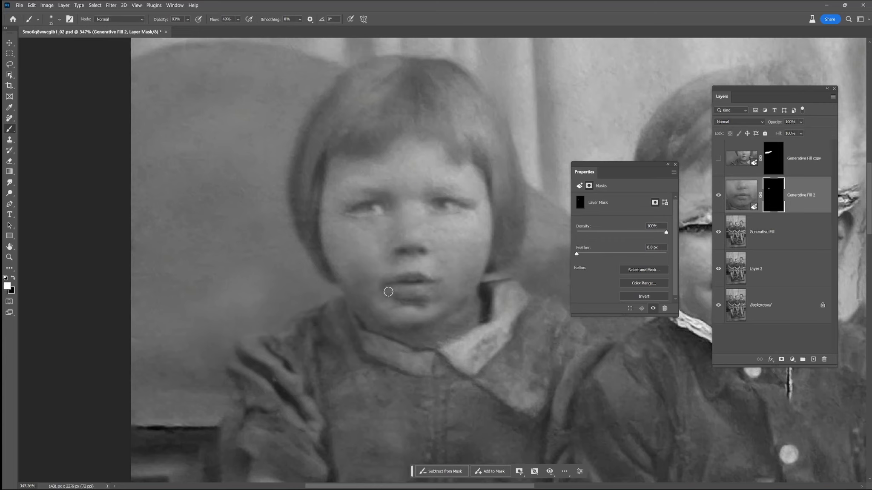
- Compare the finished mouth once more in close-up and overview, and merge its fill with the layer below
left_click(719, 196)
left_click(719, 197)
scroll(496, 319, "down", 6)
scroll(494, 321, "up", 6)
right_click(770, 233)
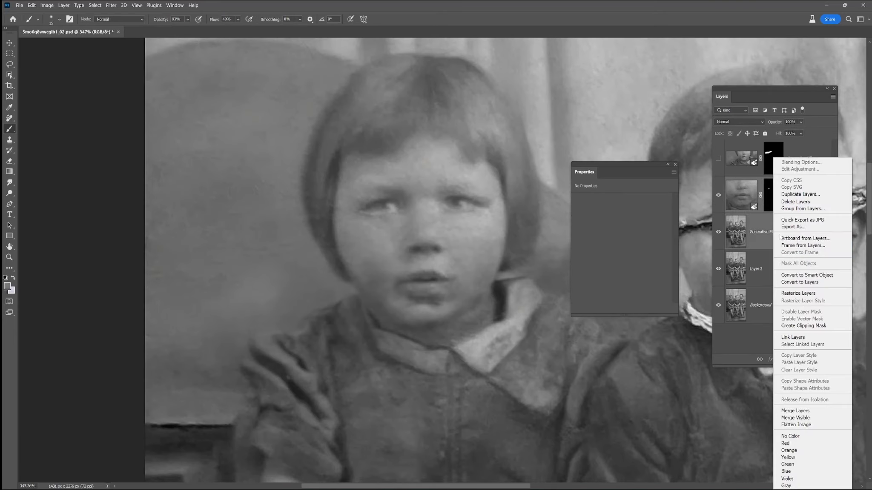
left_click(792, 412)
- Remove blemishes from the left girl's chin, collar, dress, forehead and sleeve, and the background beside her hair, with the Remove tool
left_click(10, 119)
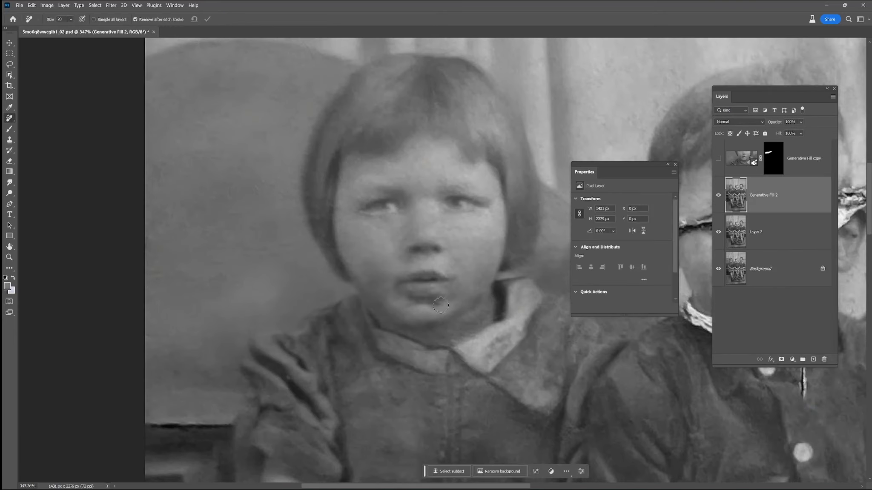
left_click_drag(439, 304, 424, 305)
mouse_move(504, 335)
left_mouse_down()
mouse_move(491, 355)
mouse_move(479, 356)
mouse_move(516, 328)
left_mouse_up()
left_click(559, 318)
left_click(440, 403)
left_click(398, 401)
left_click(401, 384)
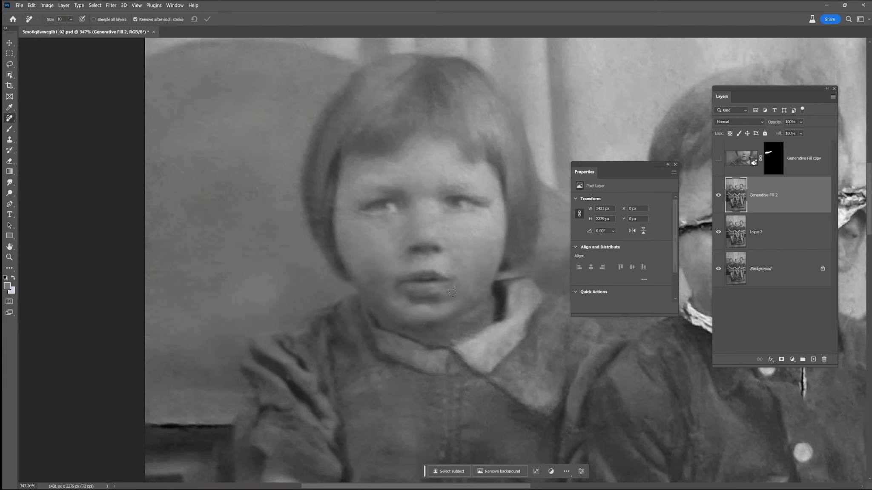
left_click(398, 167)
left_click_drag(299, 175, 293, 191)
left_click(288, 379)
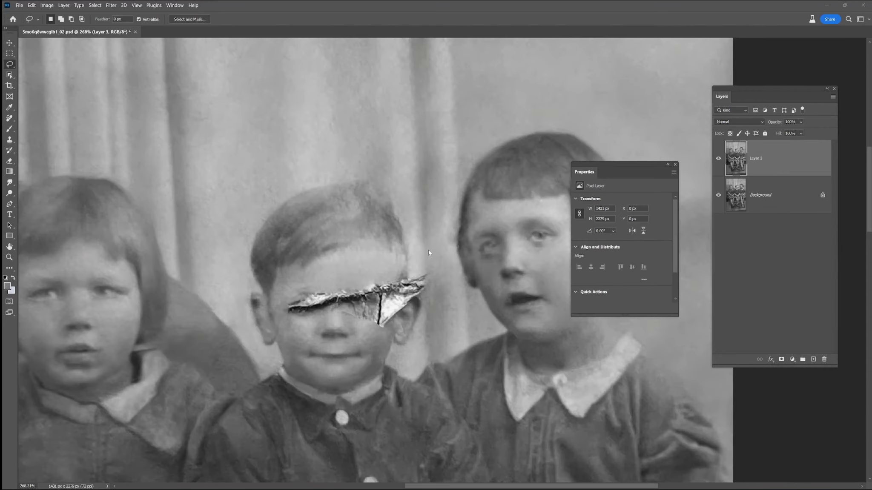
- Lasso the tear across the boy's eyes and right-hand ear and run Generative Fill without a prompt
mouse_move(427, 253)
left_mouse_down()
mouse_move(274, 286)
mouse_move(264, 320)
mouse_move(337, 321)
mouse_move(387, 356)
mouse_move(419, 317)
left_mouse_up()
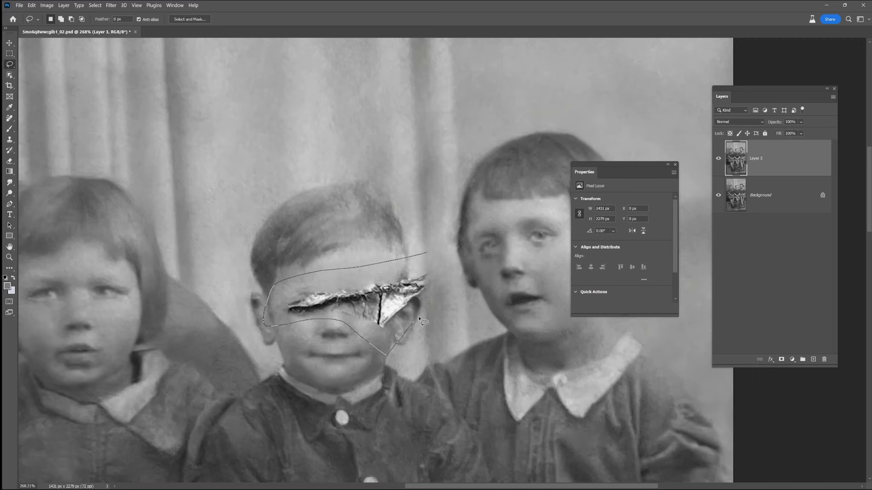
left_click_drag(439, 249, 441, 252)
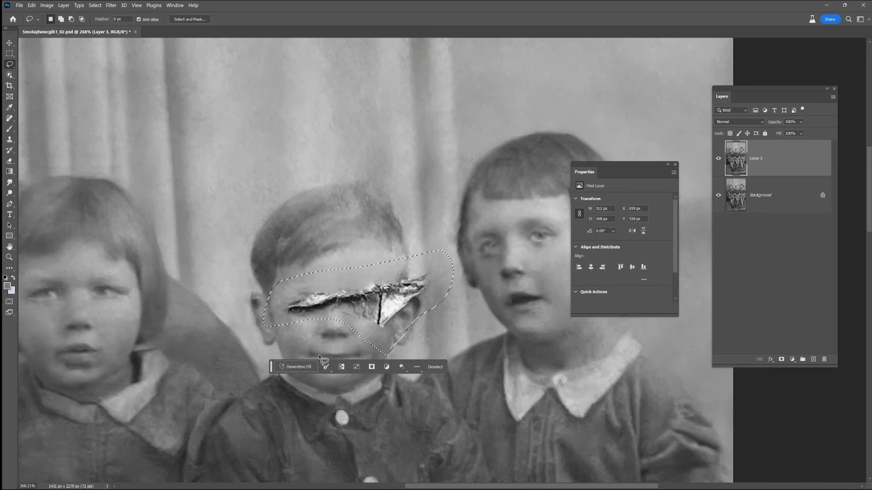
left_click(310, 366)
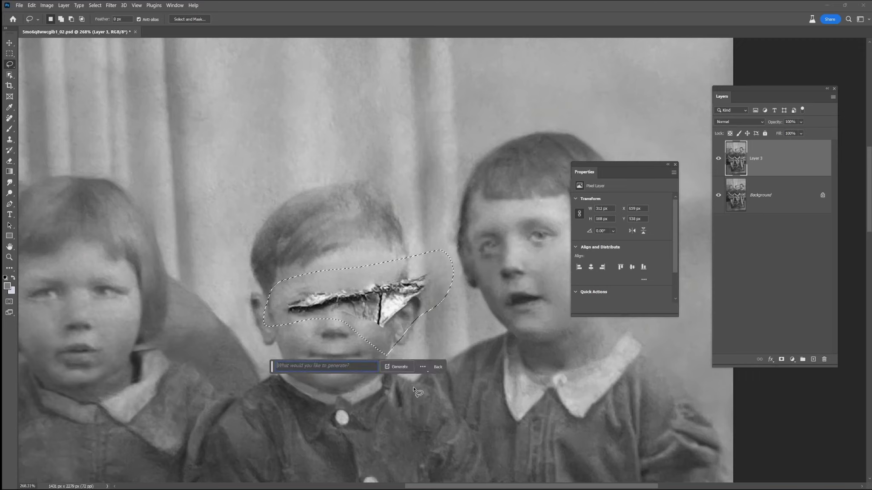
left_click(392, 367)
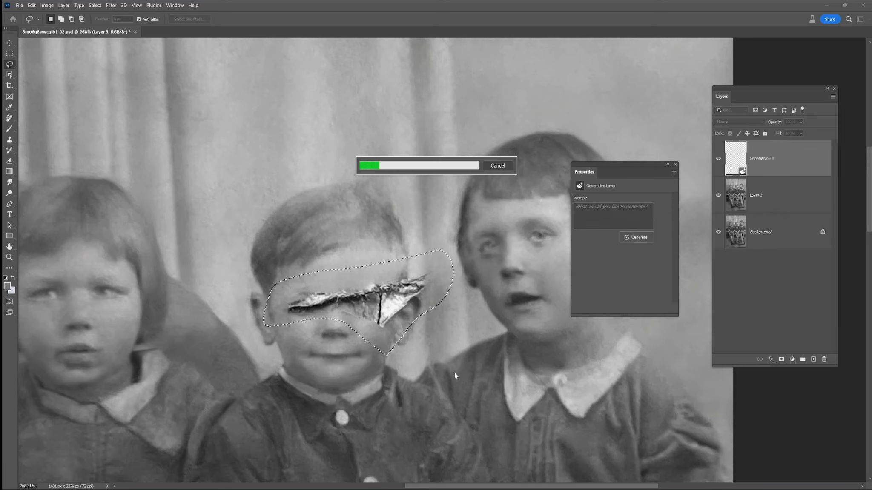
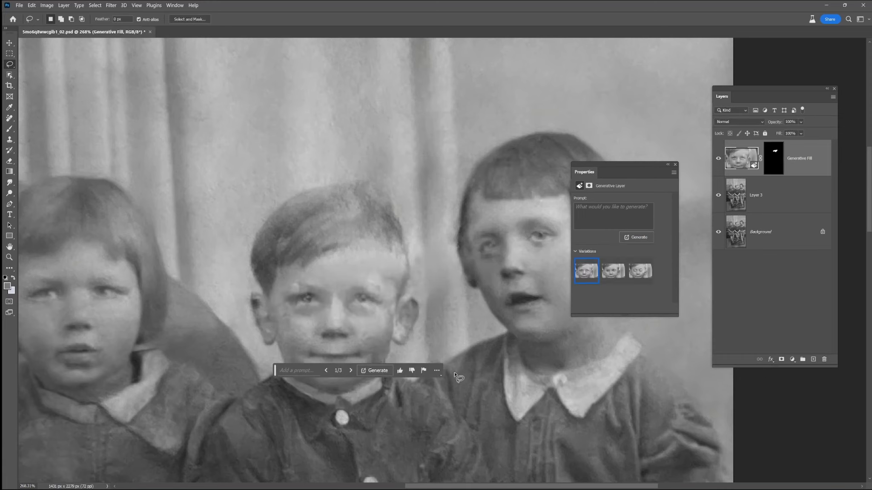
- Compare the three variations of the boy's rebuilt eyes with the torn original and select the second
left_click(613, 270)
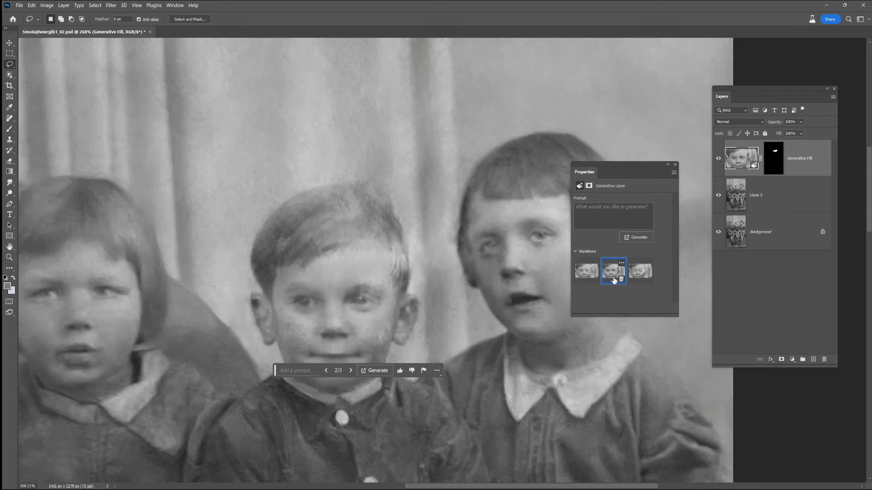
scroll(438, 256, "down", 3)
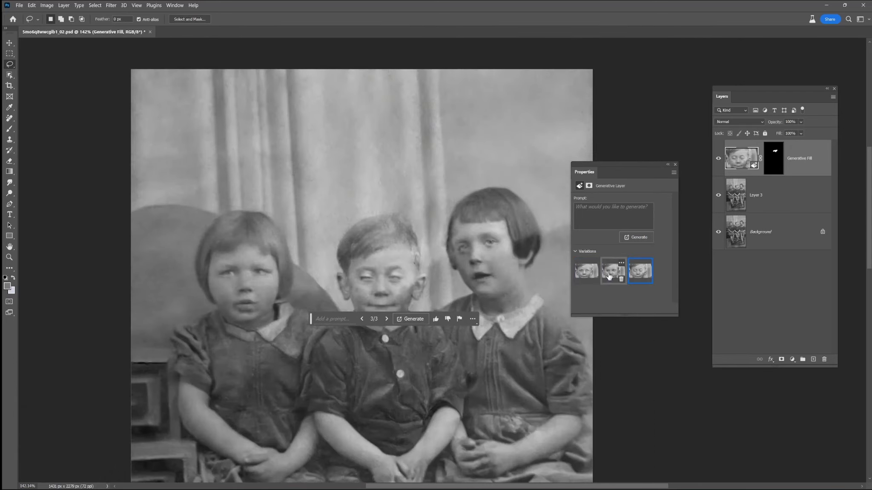
scroll(406, 342, "up", 3)
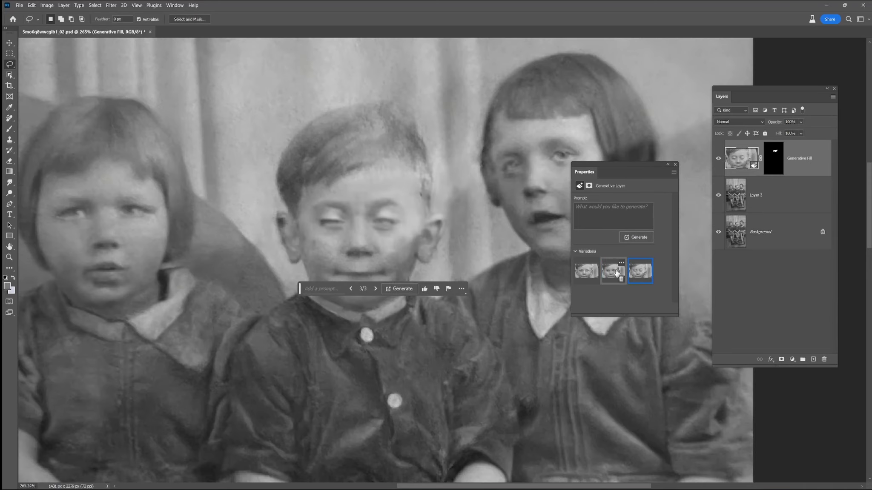
left_click(718, 159)
left_click(718, 159)
left_click(718, 159)
left_click(718, 158)
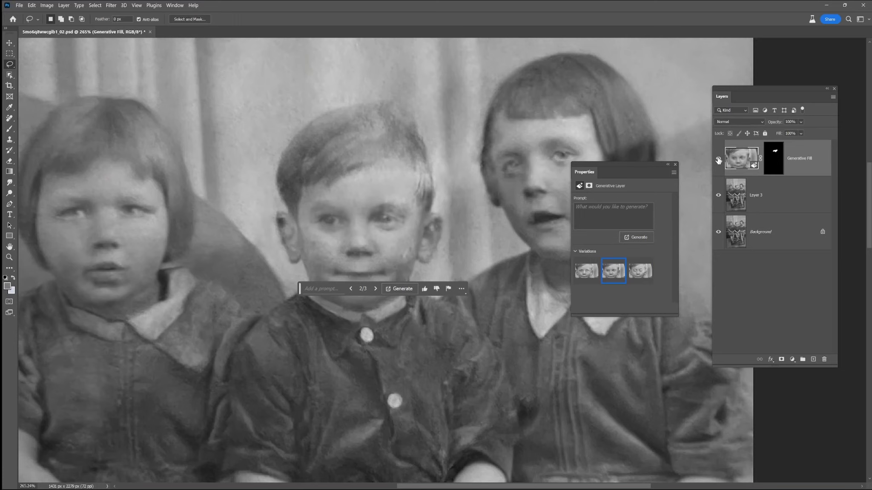
left_click(718, 159)
left_click(718, 159)
left_click(718, 159)
left_click(718, 159)
- Duplicate the eyes' Generative Fill layer, hide the original fill, and brush black on the copy's mask over the boy's eyes and ear
left_click(775, 158)
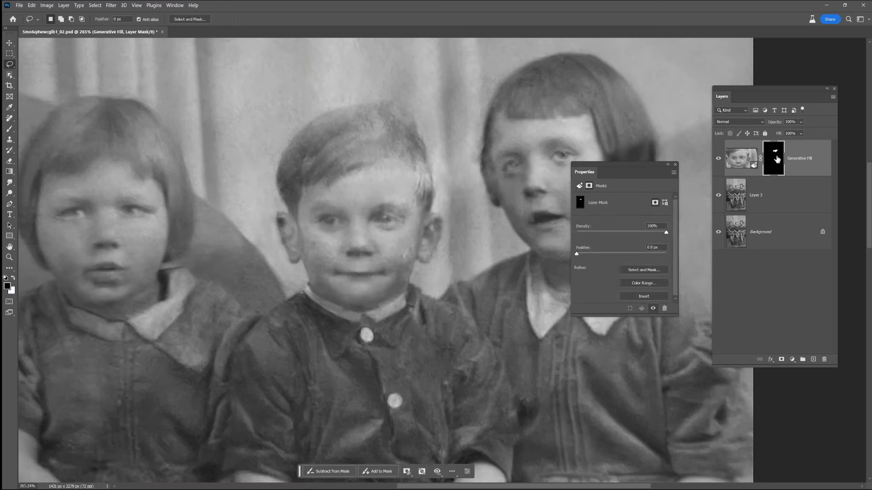
key("ctrl+j")
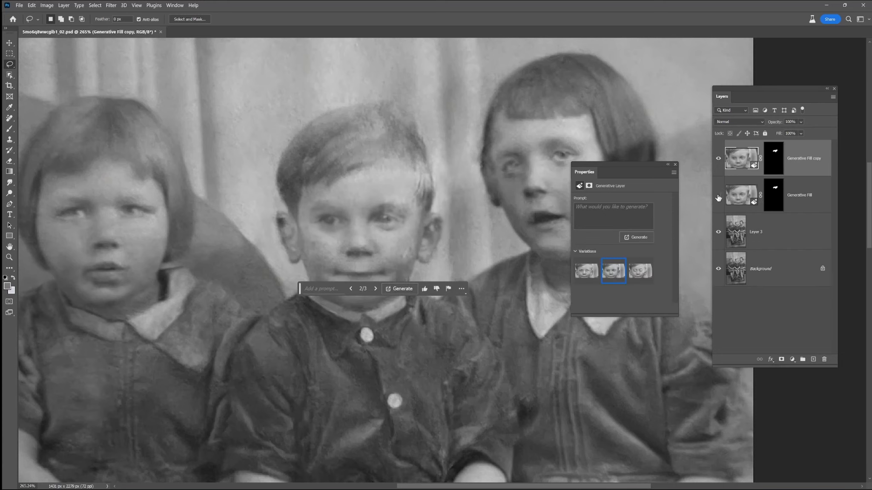
left_click(767, 159)
left_click(9, 129)
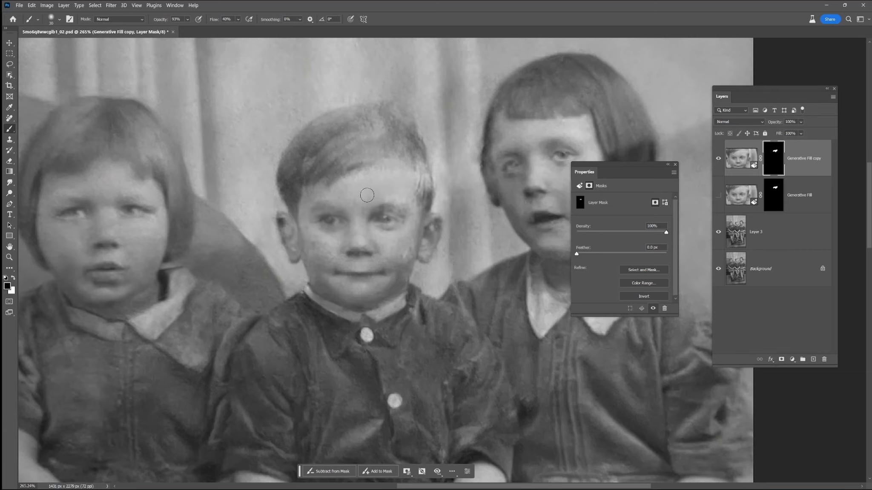
mouse_move(354, 199)
left_mouse_down()
mouse_move(412, 203)
mouse_move(408, 226)
mouse_move(377, 234)
mouse_move(406, 240)
mouse_move(349, 227)
mouse_move(374, 245)
mouse_move(343, 244)
mouse_move(330, 218)
mouse_move(340, 221)
mouse_move(314, 209)
mouse_move(344, 212)
mouse_move(301, 213)
mouse_move(298, 233)
left_mouse_up()
mouse_move(345, 215)
left_mouse_down()
mouse_move(400, 223)
mouse_move(445, 204)
mouse_move(410, 232)
mouse_move(376, 228)
left_mouse_up()
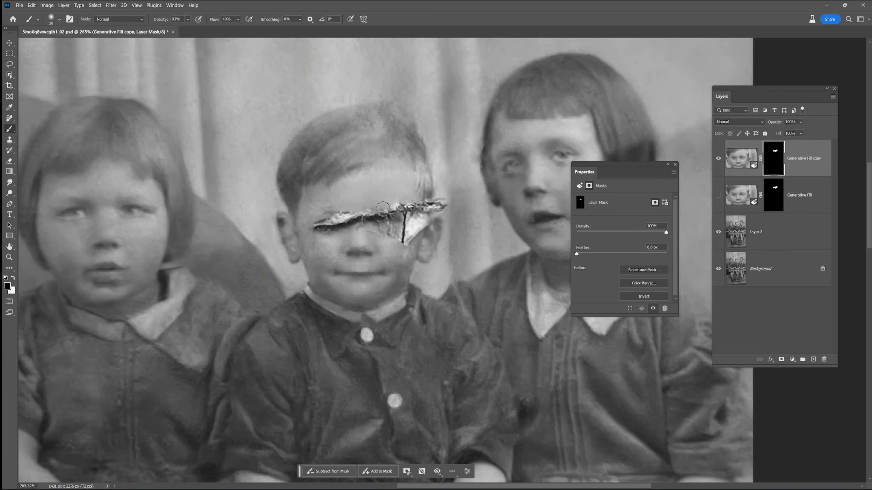
- Brush white on the mask with a small brush to reveal the fill over the vertical crack beside the boy's right-hand eye
left_click(13, 278)
left_click_drag(357, 215, 366, 237)
scroll(366, 239, "down", 2)
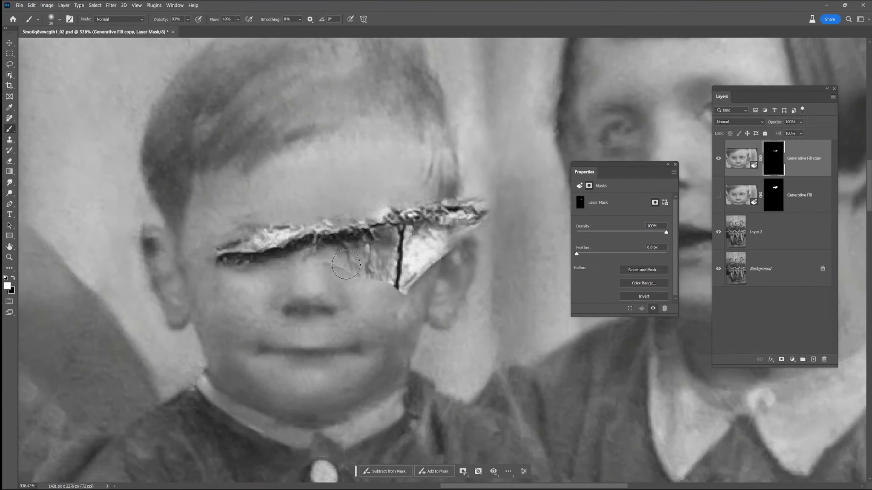
key("bracketleft")
mouse_move(395, 266)
left_mouse_down()
mouse_move(399, 250)
mouse_move(396, 281)
left_mouse_up()
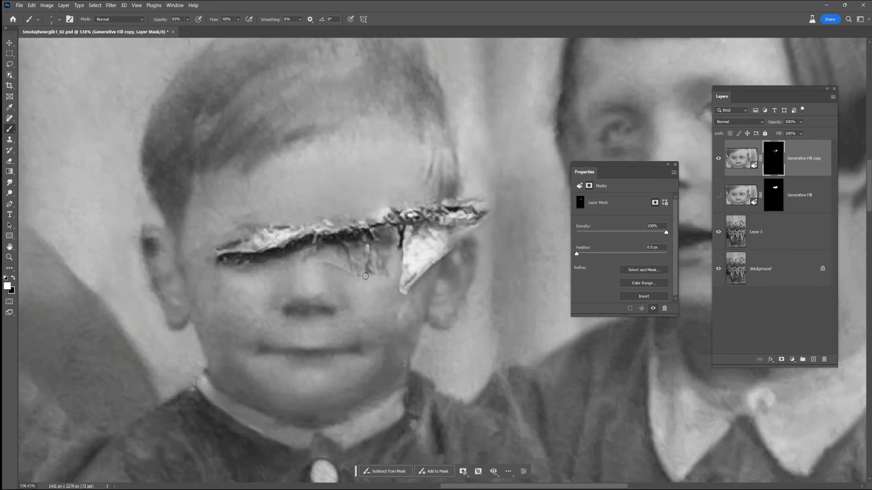
- Set the brush opacity to 100% and brush white on the mask to reveal both rebuilt eyes and the nose bridge
key("bracketright")
key("bracketright")
key("bracketright")
left_click_drag(347, 251, 370, 264)
key("ctrl+s")
mouse_move(335, 235)
left_mouse_down()
mouse_move(374, 238)
mouse_move(381, 269)
mouse_move(398, 257)
mouse_move(403, 291)
mouse_move(434, 239)
mouse_move(424, 226)
mouse_move(409, 260)
mouse_move(395, 222)
mouse_move(371, 224)
mouse_move(422, 208)
mouse_move(389, 227)
mouse_move(322, 226)
mouse_move(313, 244)
mouse_move(338, 243)
mouse_move(341, 254)
mouse_move(366, 259)
mouse_move(380, 244)
mouse_move(366, 239)
mouse_move(353, 260)
mouse_move(304, 245)
mouse_move(292, 230)
mouse_move(259, 248)
mouse_move(226, 246)
mouse_move(222, 256)
mouse_move(244, 255)
mouse_move(215, 261)
mouse_move(271, 255)
mouse_move(282, 248)
mouse_move(238, 258)
left_mouse_up()
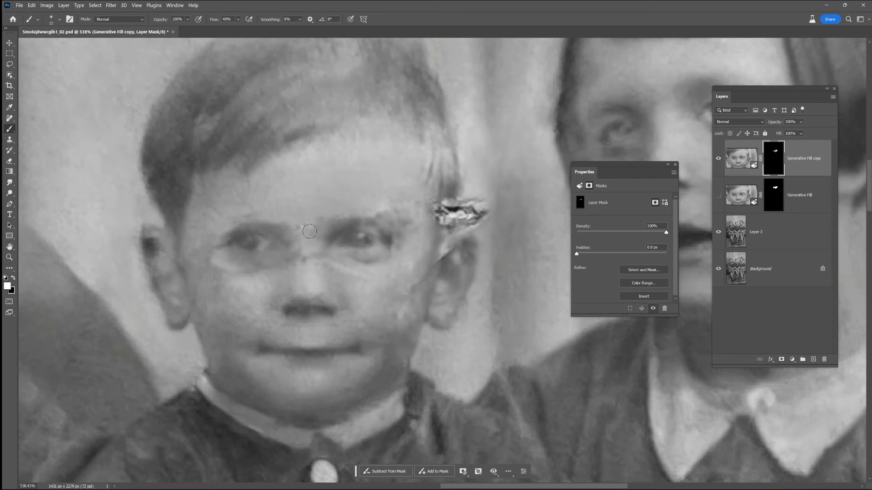
mouse_move(338, 222)
left_mouse_down()
mouse_move(384, 228)
mouse_move(370, 222)
mouse_move(378, 252)
left_mouse_up()
- Enlarge the brush and reveal the fill over the tear at the boy's right-hand temple and ear
key("bracketright")
key("bracketright")
key("bracketright")
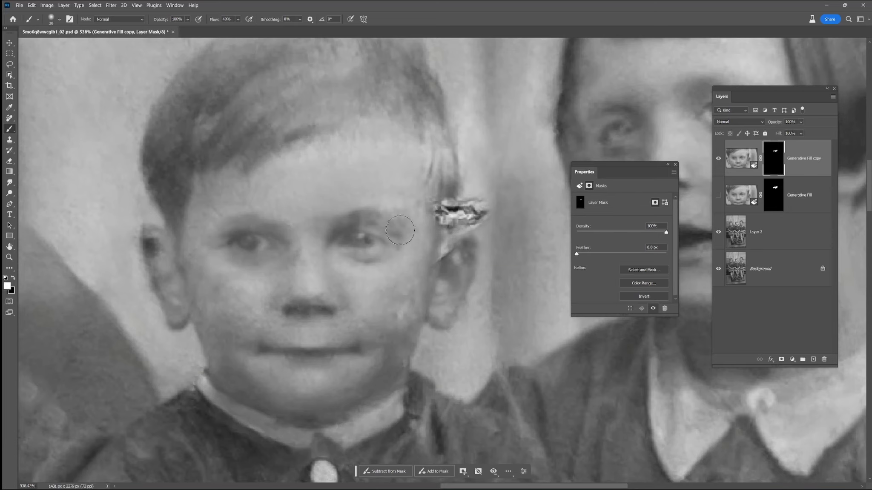
mouse_move(445, 213)
left_mouse_down()
mouse_move(472, 196)
mouse_move(466, 219)
left_mouse_up()
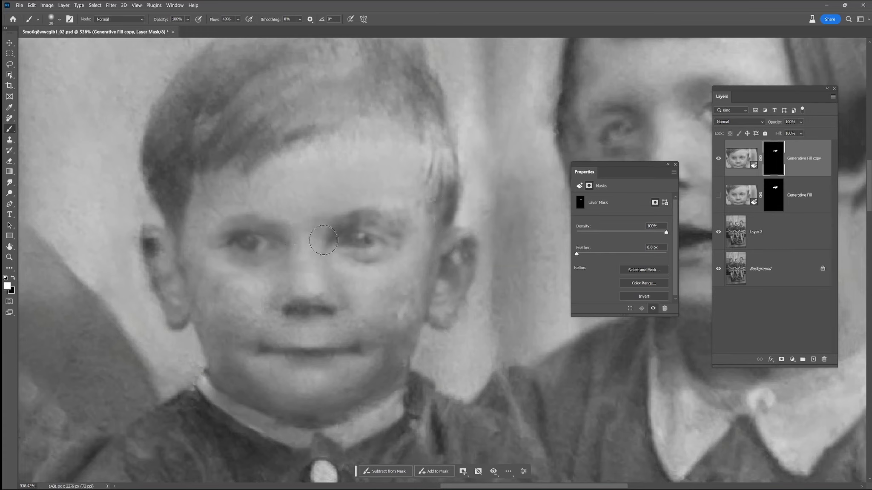
- Compare the masked eye fill with the torn original and merge both fill layers with the restored layer below
scroll(412, 349, "down", 5)
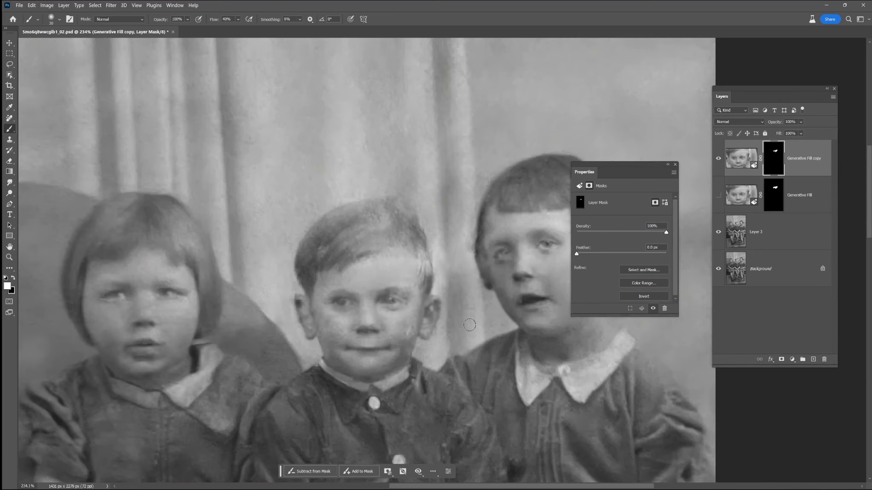
left_click(718, 160)
left_click(718, 159)
right_click(760, 233)
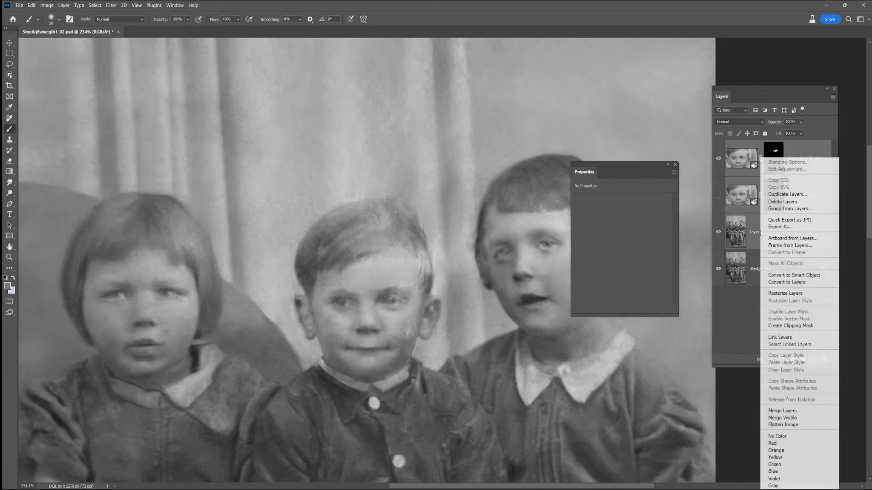
left_click(800, 416)
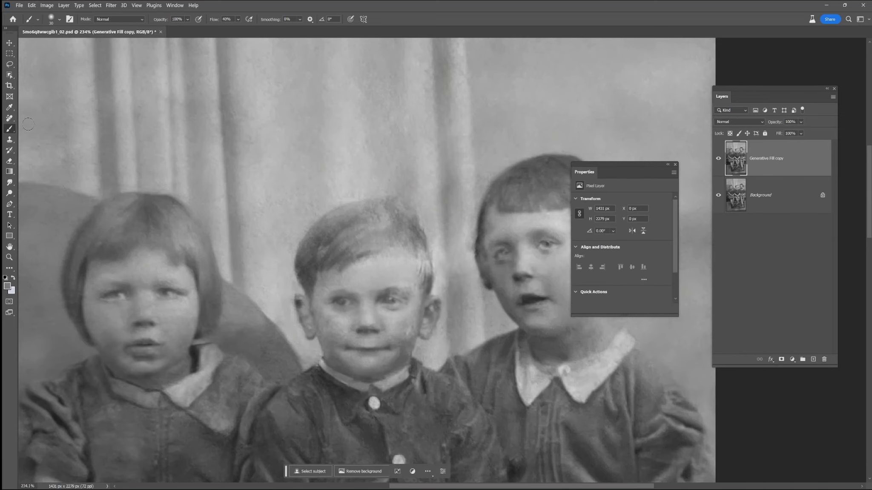
- Remove blemishes from the boy's cheeks, temple and right-hand ear edge with the Remove tool
left_click(9, 119)
left_click_drag(410, 322, 408, 334)
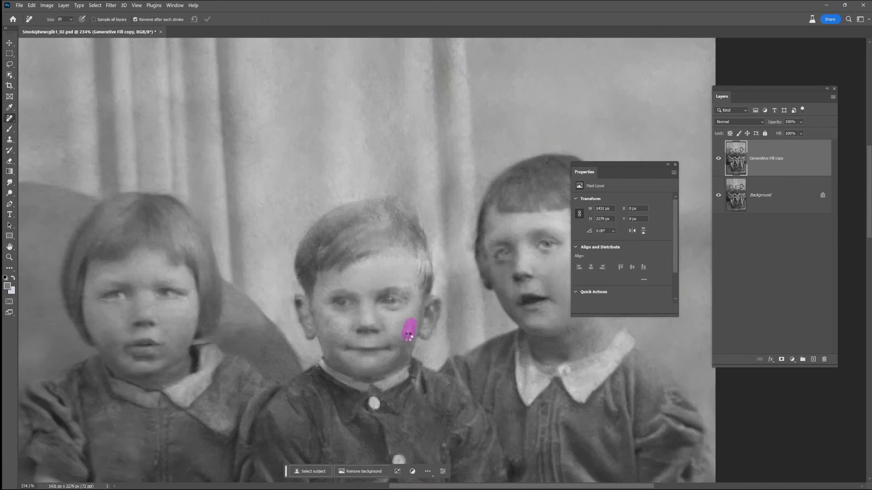
left_click_drag(441, 330, 434, 337)
left_click(433, 338)
left_click_drag(318, 306, 321, 321)
left_click(339, 330)
left_click(412, 283)
- Compare the restored children with the damaged original underneath
left_click(716, 159)
left_click(716, 159)
left_click(716, 159)
left_click(716, 160)
- Duplicate the Background layer and compare the restoration with this copy of the damaged original around the boy's head
left_click(762, 198)
key("ctrl+j")
key("v")
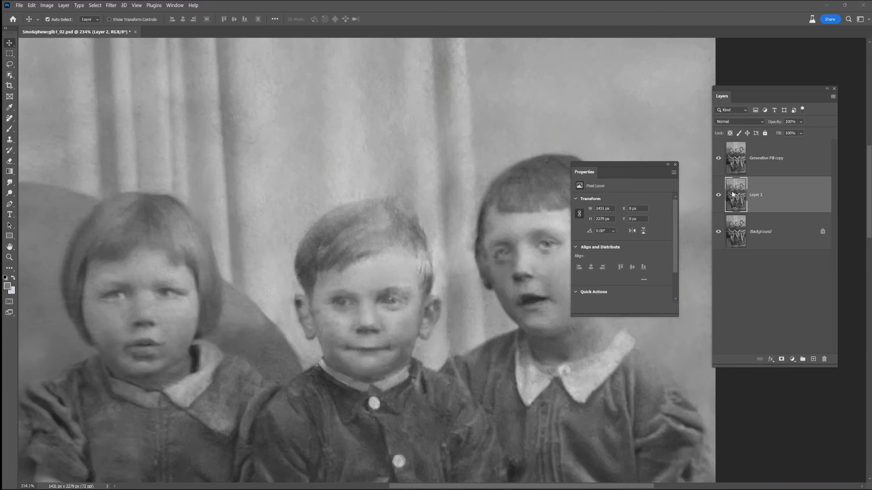
left_click(717, 159)
left_click(717, 159)
left_click(717, 160)
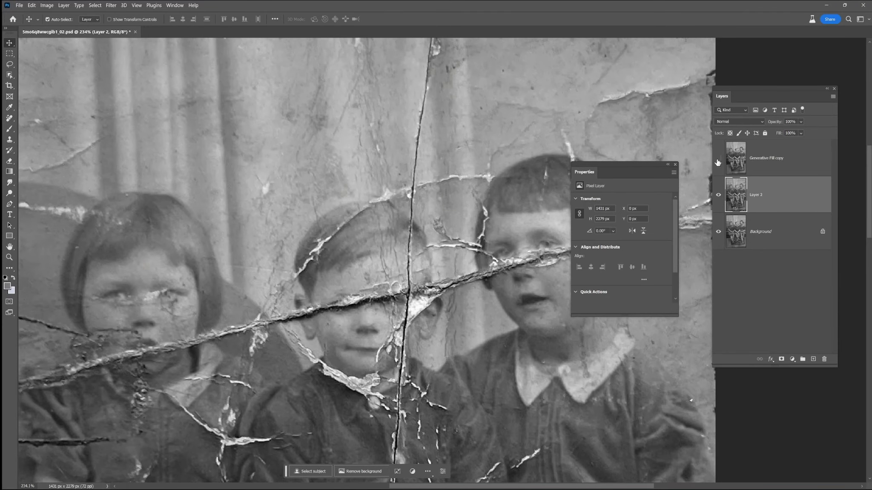
scroll(443, 172, "up", 5)
- Duplicate Layer 2, place Layer 2 above the restored layer and its copy below, delete the Background, and hide both original copies
left_click_drag(772, 198, 813, 359)
left_click_drag(769, 158, 772, 213)
left_click_drag(718, 196, 718, 158)
left_click_drag(752, 264, 823, 359)
left_click(718, 232)
left_click(718, 195)
left_click_drag(719, 164, 718, 194)
left_click_drag(735, 196, 735, 230)
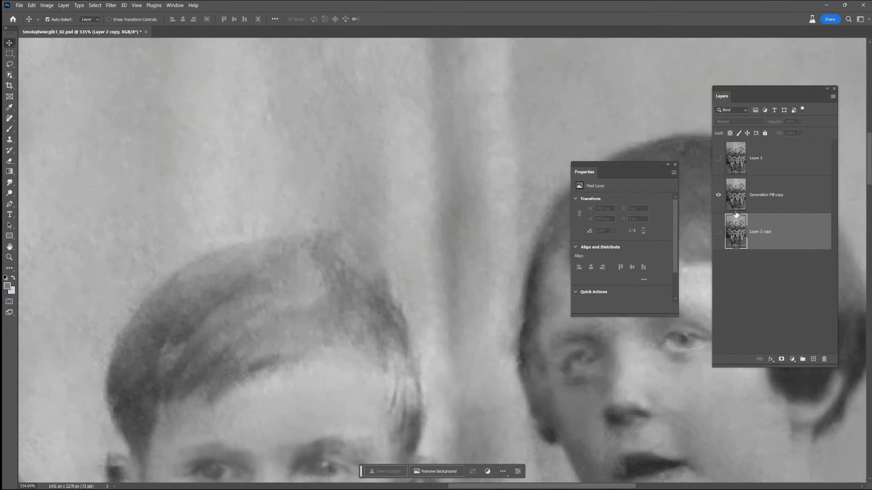
- Select the restored Generative Fill copy layer and remove the mark beside the boy's right-hand shoulder with the Remove tool
scroll(436, 274, "down", 3)
left_click_drag(317, 264, 347, 132)
left_click(748, 204)
key("j")
left_click_drag(443, 365, 456, 380)
- Show Layer 2 with the damaged original and add a black layer mask to it
left_click(718, 158)
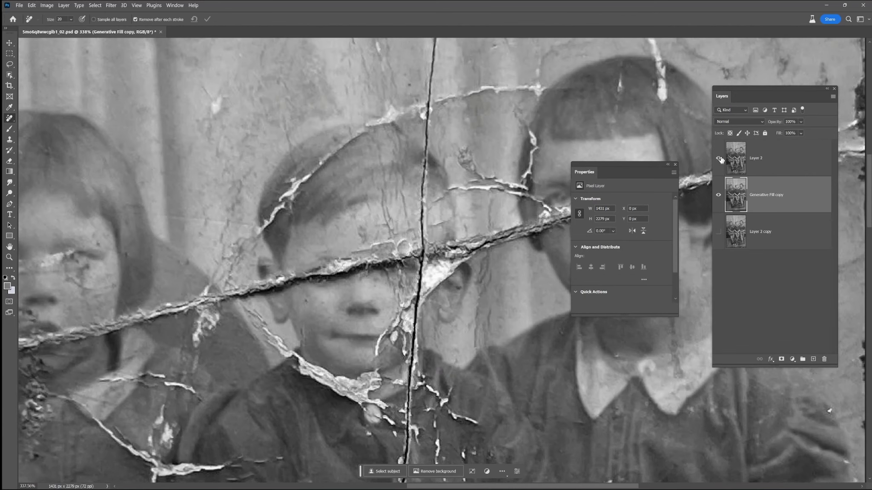
left_click(732, 164)
left_click(780, 359)
key("ctrl+i")
- Brush white on Layer 2's mask to recover the boy's original hair at the crown, and mask the crack out with black
key("b")
key("x")
left_click(13, 278)
mouse_move(427, 146)
left_mouse_down()
mouse_move(441, 171)
mouse_move(419, 151)
left_mouse_up()
left_click_drag(390, 122, 401, 132)
left_click_drag(438, 192, 452, 187)
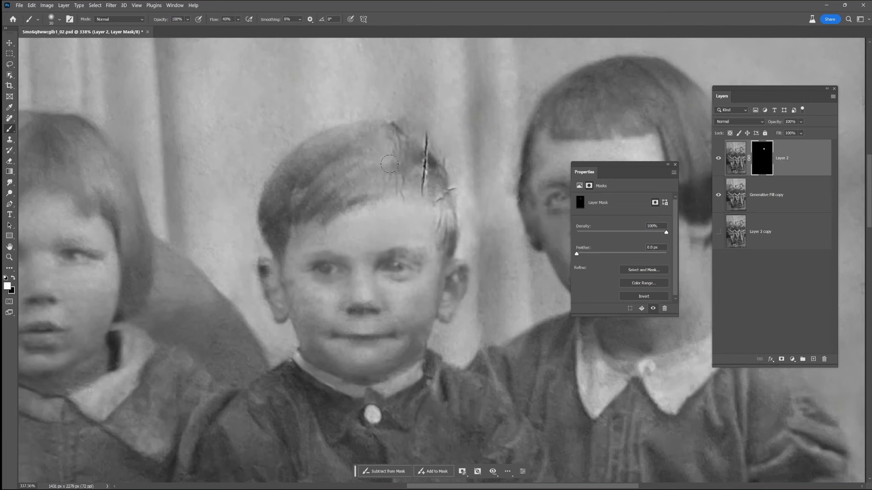
key("x")
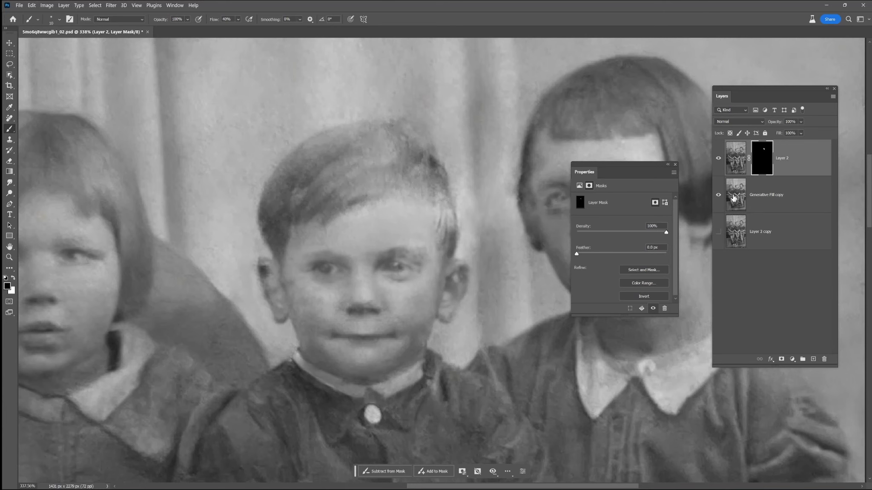
- Check the boy's recovered hair and merge Layer 2 with the Generative Fill copy layer
left_click(718, 194)
left_click(718, 194)
left_click(768, 199, "shift")
right_click(765, 200)
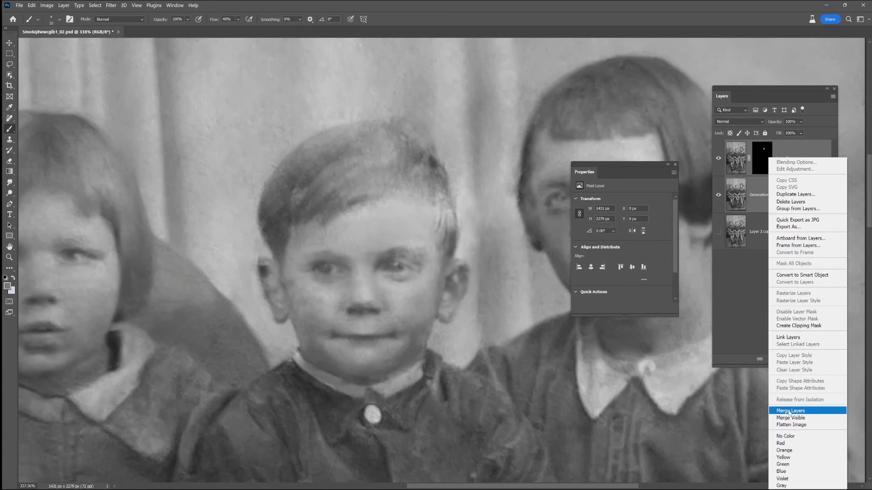
left_click(786, 411)
- Compare the restored clothing, legs, shoes and floor with the damaged original from the knees down to the lower edge
scroll(386, 327, "down", 5)
left_click_drag(385, 327, 379, 171)
left_click(718, 166)
left_click(718, 187)
left_click(718, 166)
left_click(718, 158)
left_click(718, 158)
left_click(718, 158)
left_click(718, 157)
left_click(719, 159)
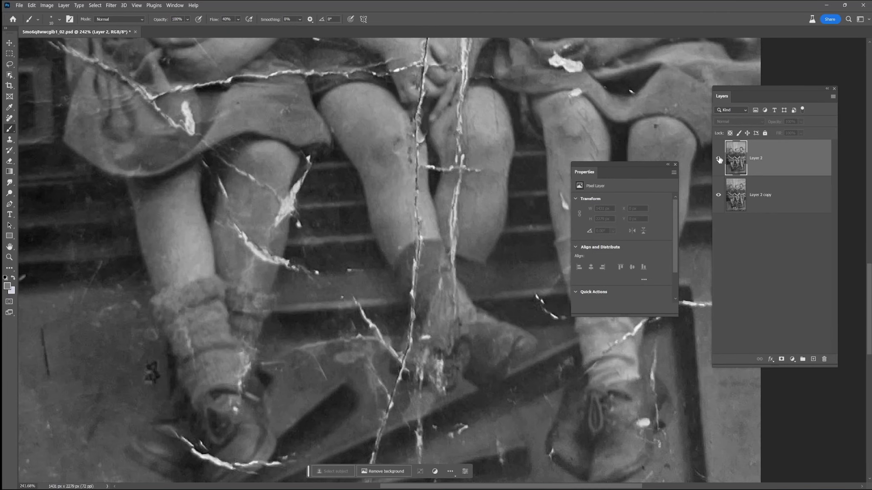
left_click(719, 158)
left_click(718, 158)
left_click(718, 158)
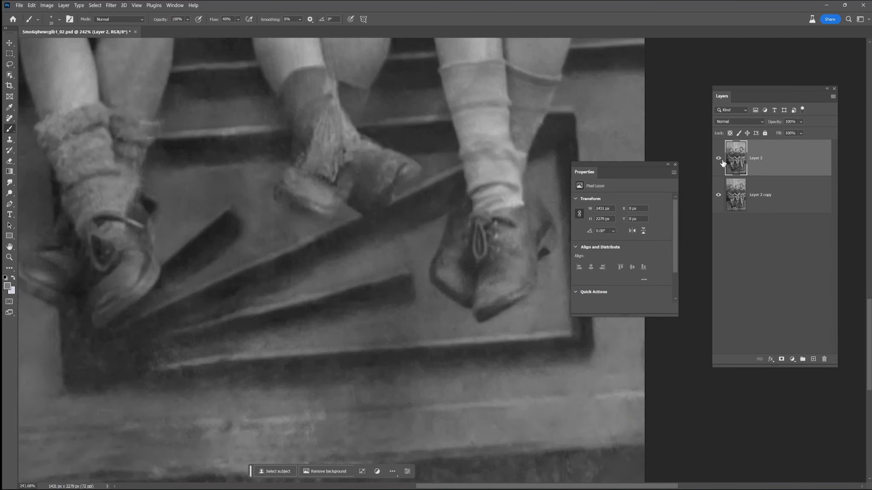
left_click(718, 157)
left_click(717, 156)
left_click(718, 158)
left_click(718, 158)
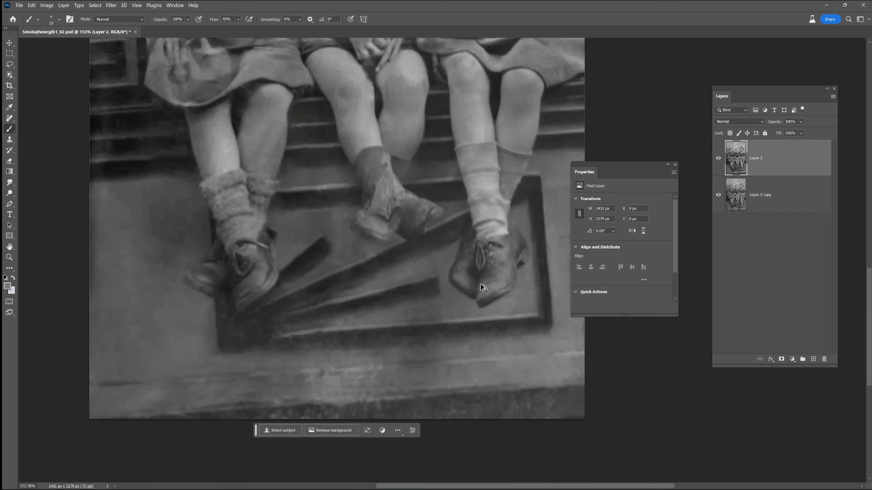
left_click(719, 159)
left_click(718, 159)
- Remove remaining marks along the photo's lower and left edges and on the floor around the feet with the Remove tool
left_click(766, 194)
key("j")
left_click(527, 395)
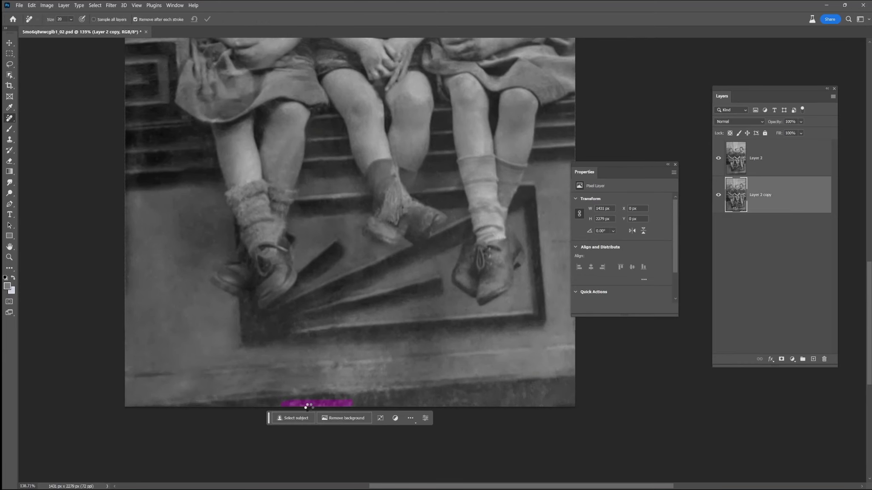
left_click(754, 160)
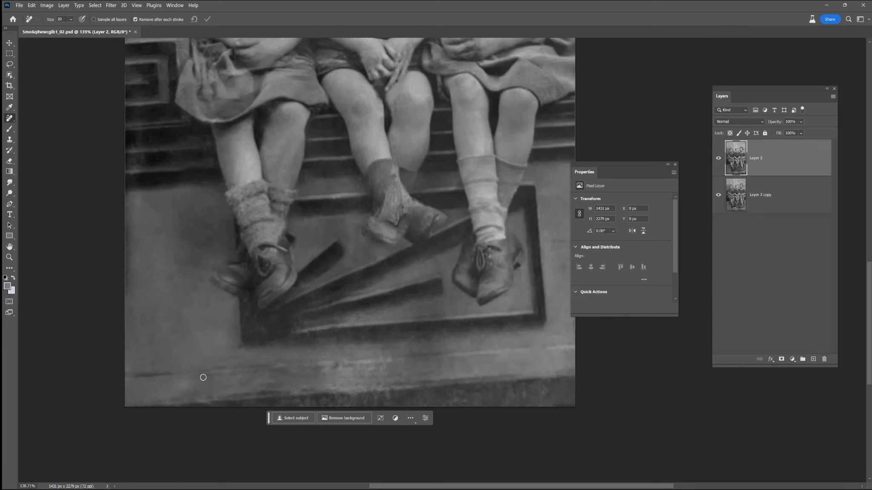
left_click_drag(123, 292, 126, 202)
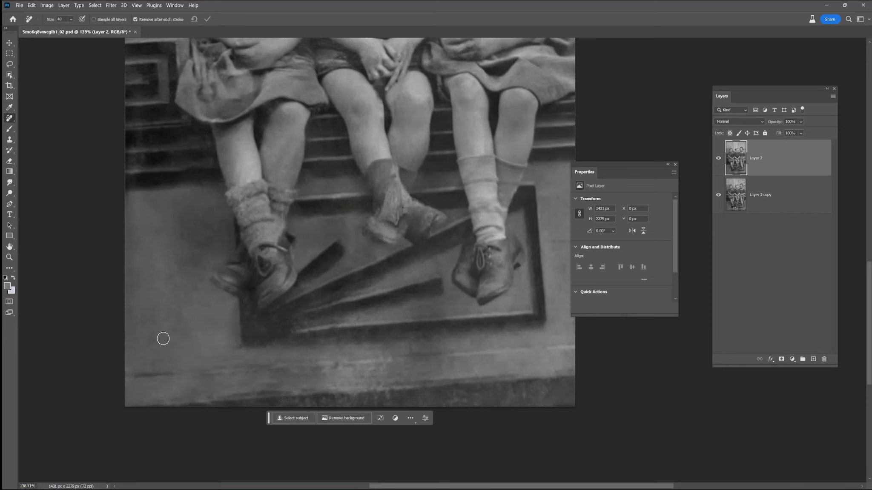
left_click(209, 241)
left_click_drag(546, 305, 467, 334)
left_click(472, 364)
left_click(473, 343)
left_click(401, 365)
left_click_drag(477, 433, 494, 434)
- Remove small blemishes from the boy's face, the right girl's hair edge and her hands with a finer Remove tool
left_click_drag(378, 205, 369, 394)
left_click_drag(325, 142, 419, 340)
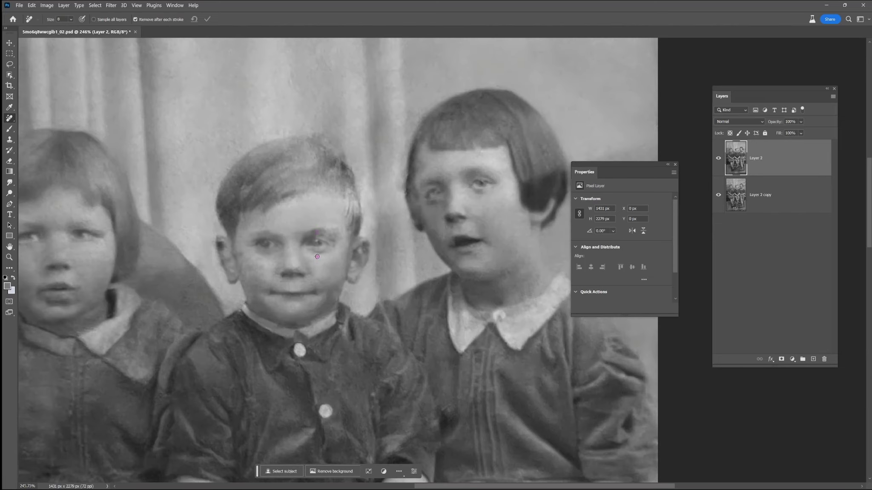
left_click(274, 220)
left_click(337, 228)
left_click_drag(402, 192, 404, 181)
left_click_drag(418, 112, 423, 106)
scroll(348, 133, "down", 3)
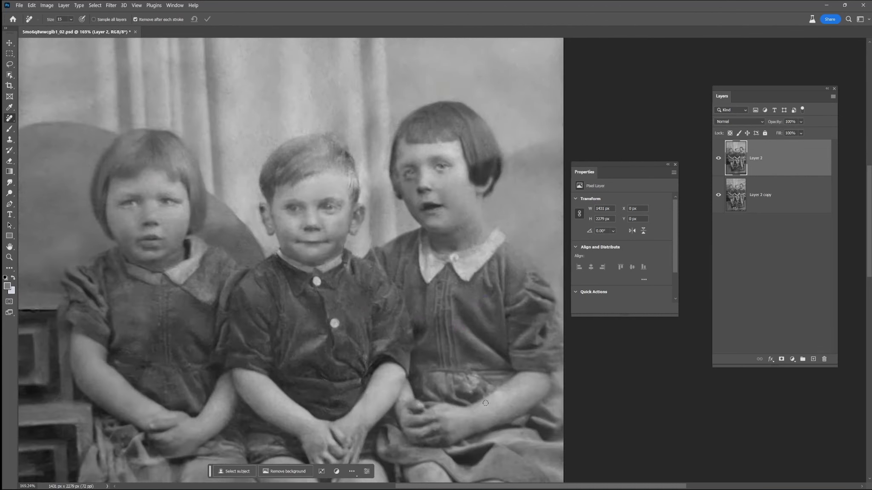
left_click(436, 408)
scroll(494, 115, "down", 3)
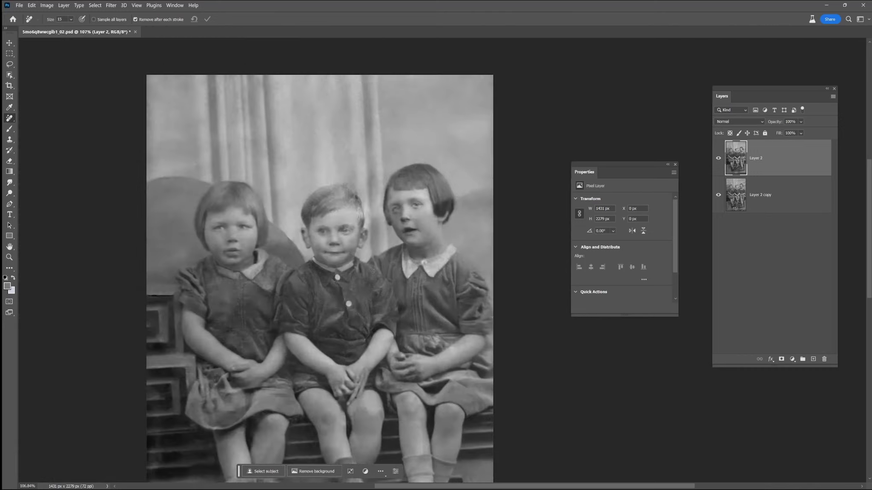
- Apply Levels to the restored layer with input black 8 and input white 231
key("ctrl+l")
left_click_drag(733, 235, 723, 235)
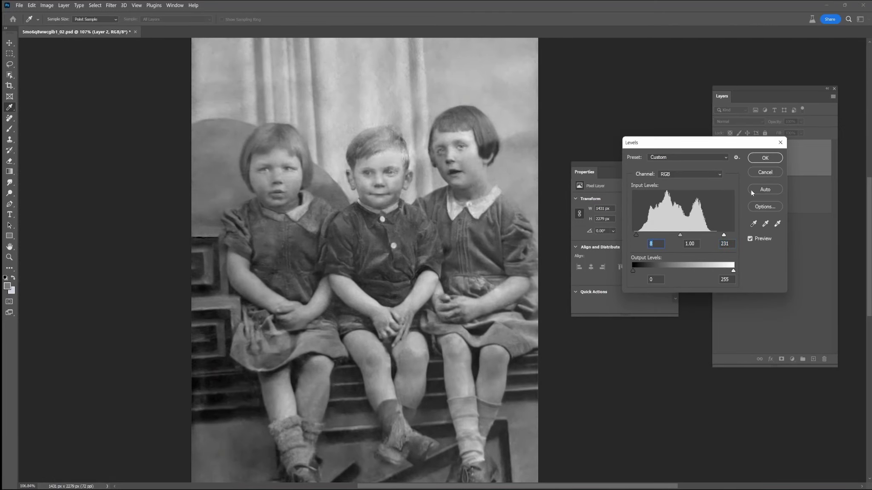
key("Return")
- Add a Levels adjustment layer with midtones 0.72 and invert its mask to black
left_click(792, 359)
left_click(807, 245)
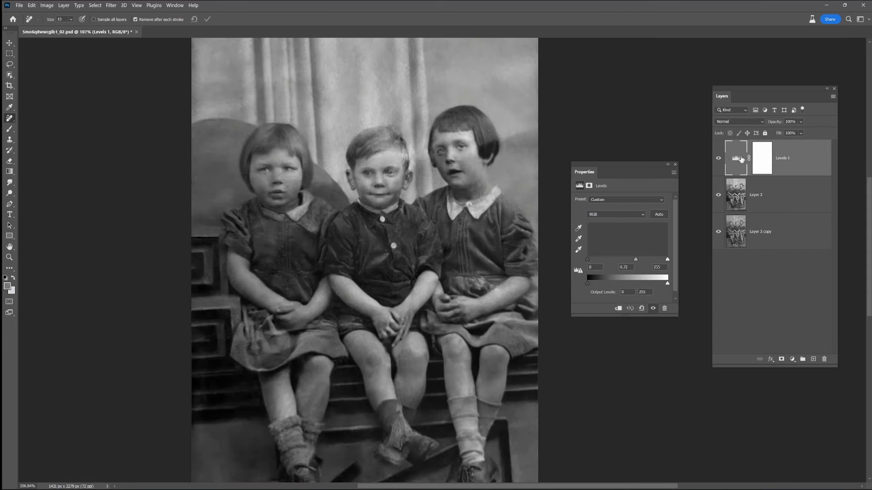
key("ctrl+i")
- Brush white on the Levels mask over the three children's faces with a large soft brush
left_click(9, 128)
key("]")
key("]")
key("]")
key("]")
key("]")
key("]")
key("]")
key("]")
key("]")
left_click(13, 277)
left_click_drag(451, 146, 467, 144)
mouse_move(384, 166)
left_mouse_down()
mouse_move(361, 170)
mouse_move(383, 149)
left_mouse_up()
left_click(275, 162)
key("bracketright")
key("bracketright")
key("bracketright")
- Set the Levels midtones to 0.86 and merge the adjustment with Layer 2
left_click(735, 158)
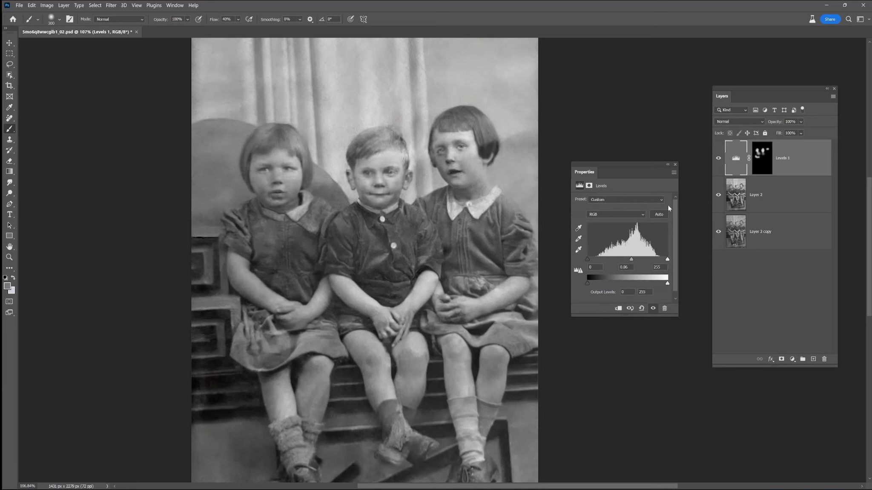
right_click(762, 159)
left_click(779, 411)
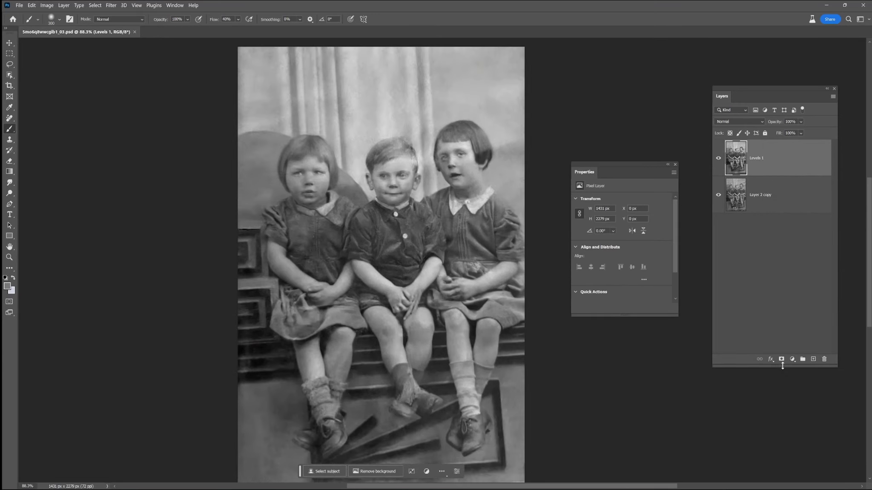
- Add an Invert adjustment layer above the merged photo
left_click(792, 359)
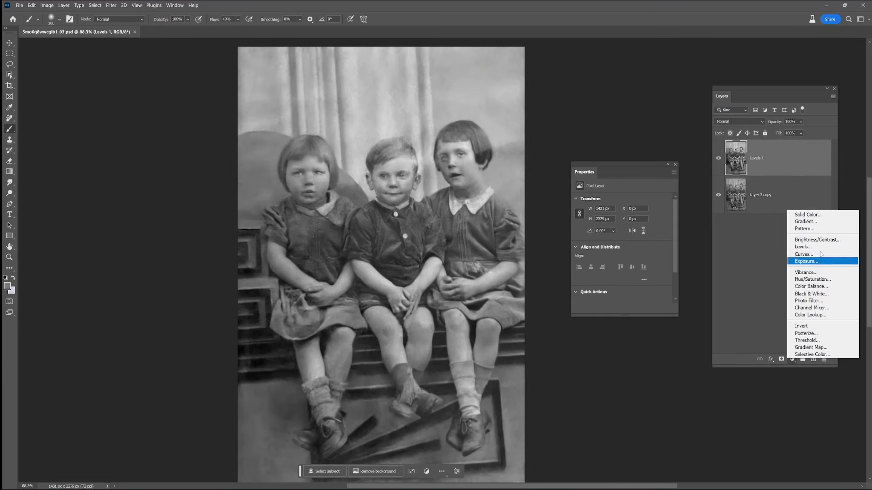
left_click(802, 326)
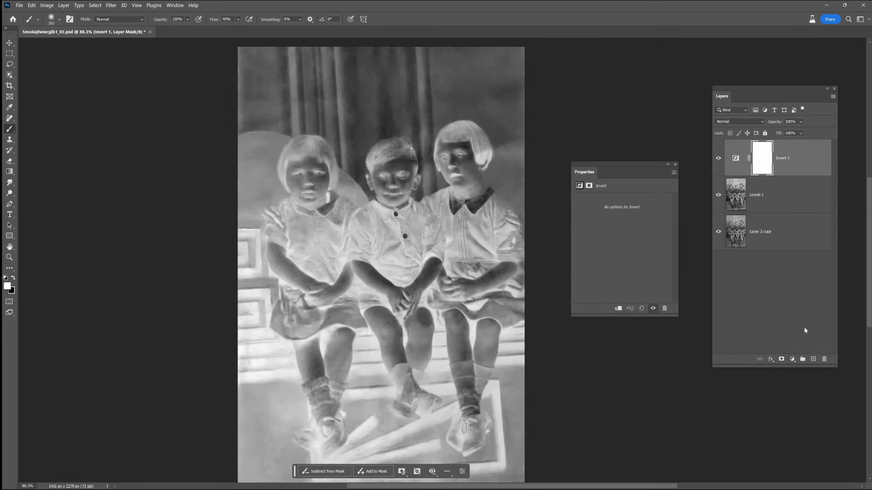
- On the Levels 1 layer, use the Remove tool at size 90 to clean blotches from the backdrop beside the right girl's head
left_click_drag(368, 154, 356, 295)
scroll(356, 286, "up", 5)
left_click_drag(532, 221, 315, 235)
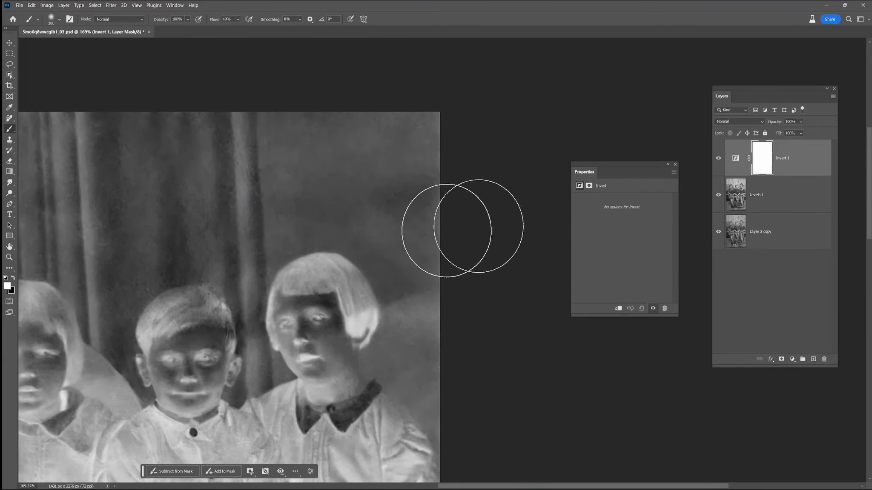
key("alt+bracketleft")
key("j")
key("bracketright")
key("bracketright")
key("bracketright")
key("bracketright")
key("bracketright")
key("bracketright")
key("bracketright")
mouse_move(384, 209)
left_mouse_down()
mouse_move(432, 186)
mouse_move(469, 268)
left_mouse_up()
left_click(304, 208)
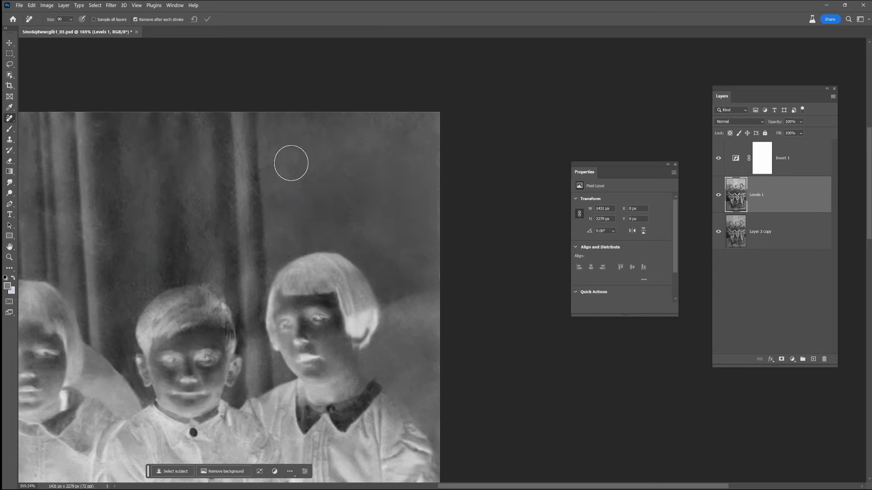
mouse_move(421, 353)
left_mouse_down()
mouse_move(423, 336)
mouse_move(455, 381)
left_mouse_up()
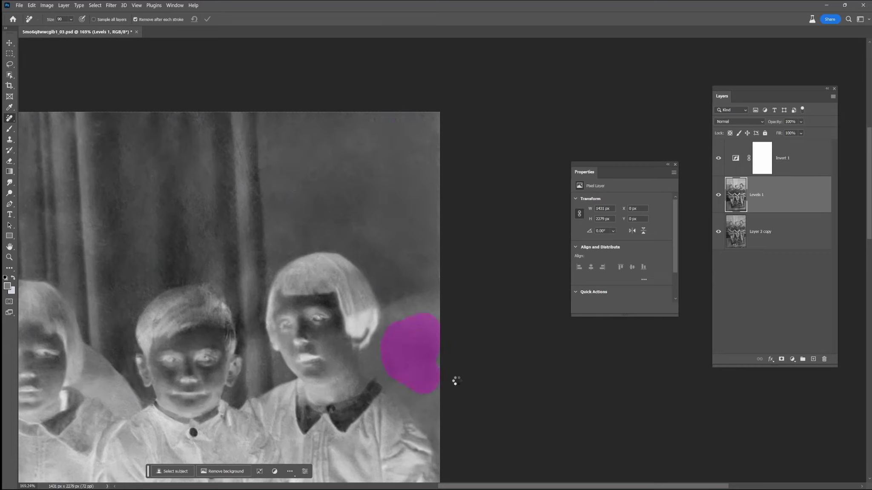
- Reduce the Remove tool to size 60 and clean marks along the upper part of the backdrop and curtain
key("bracketleft")
key("bracketleft")
key("bracketleft")
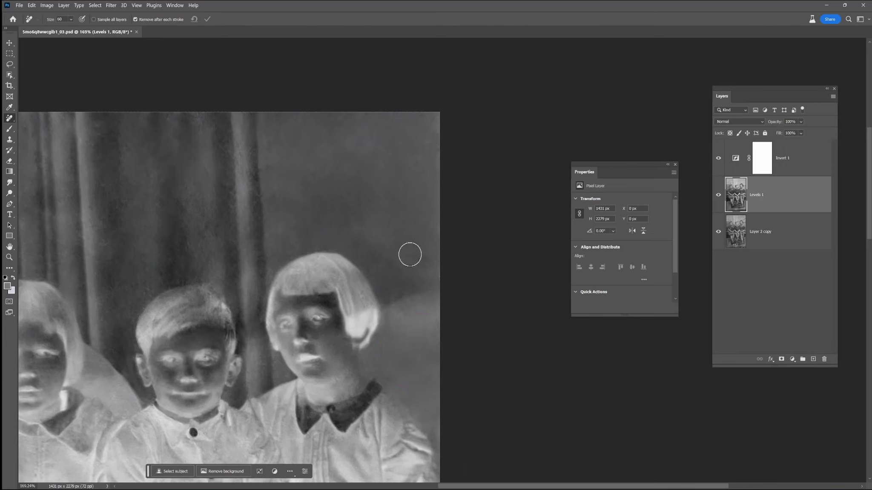
left_click_drag(260, 200, 447, 191)
left_click_drag(354, 183, 351, 111)
left_click_drag(382, 136, 381, 112)
- Remove the blotches and the photo-edge marks from the backdrop left of the curtain with the Remove tool
left_click_drag(229, 192, 229, 182)
left_click_drag(252, 210, 291, 203)
mouse_move(264, 226)
left_mouse_down()
mouse_move(220, 227)
mouse_move(185, 246)
mouse_move(207, 231)
left_mouse_up()
mouse_move(257, 186)
left_mouse_down()
mouse_move(225, 179)
mouse_move(209, 189)
left_mouse_up()
left_click_drag(252, 149, 247, 174)
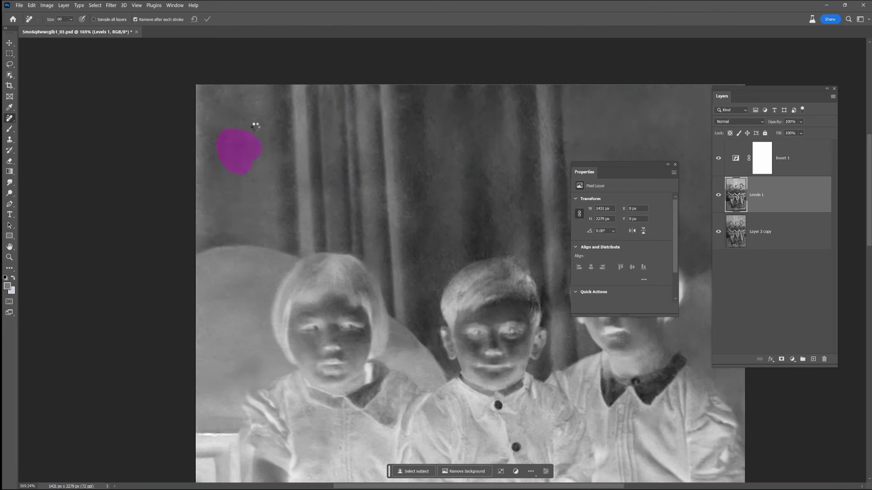
left_click_drag(202, 88, 205, 235)
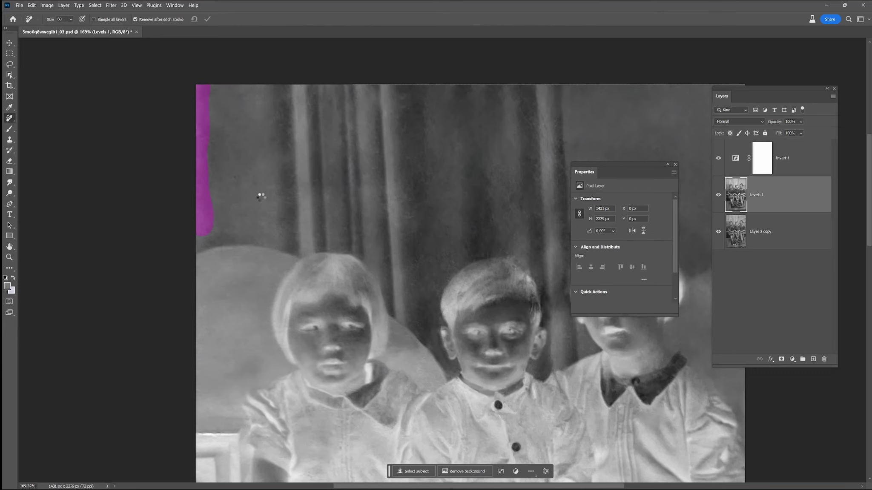
mouse_move(248, 166)
left_mouse_down()
mouse_move(257, 175)
mouse_move(218, 189)
left_mouse_up()
- Remove spots from the curtain and from the background between the left girl's sleeve and the carved bench
left_click(410, 216)
left_click(376, 197)
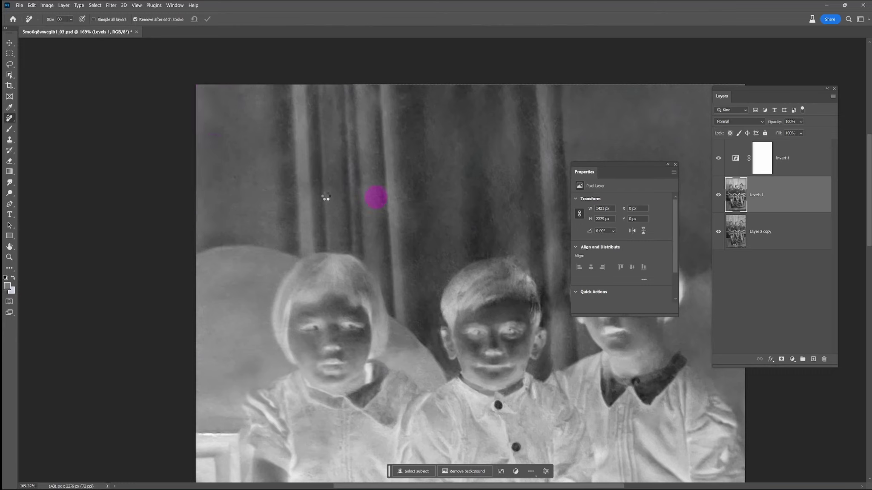
scroll(255, 192, "down", 4)
left_click_drag(190, 140, 218, 128)
left_click(198, 253)
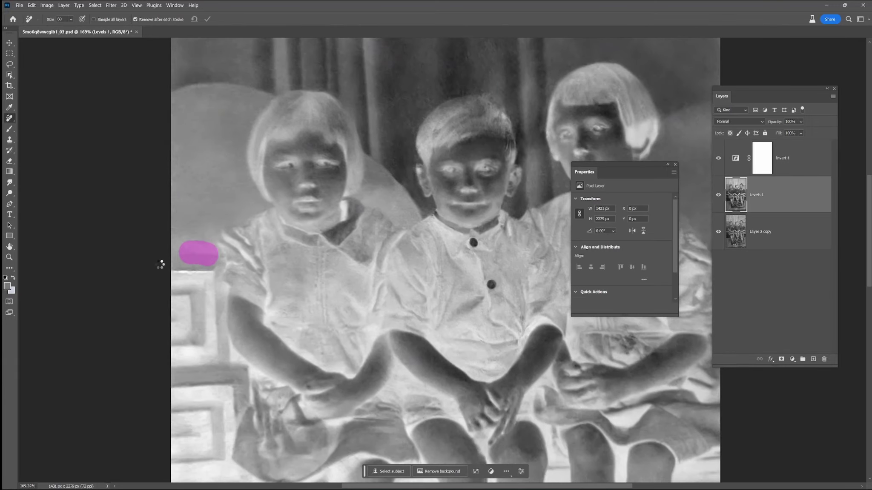
- Reduce the Remove tool to size 40 and clean the curtain between the boy and right girl and the backdrop beside her hair
left_click(397, 209)
left_click(401, 203)
key("bracketleft")
key("bracketleft")
left_click_drag(511, 235, 386, 273)
left_click_drag(409, 186, 408, 163)
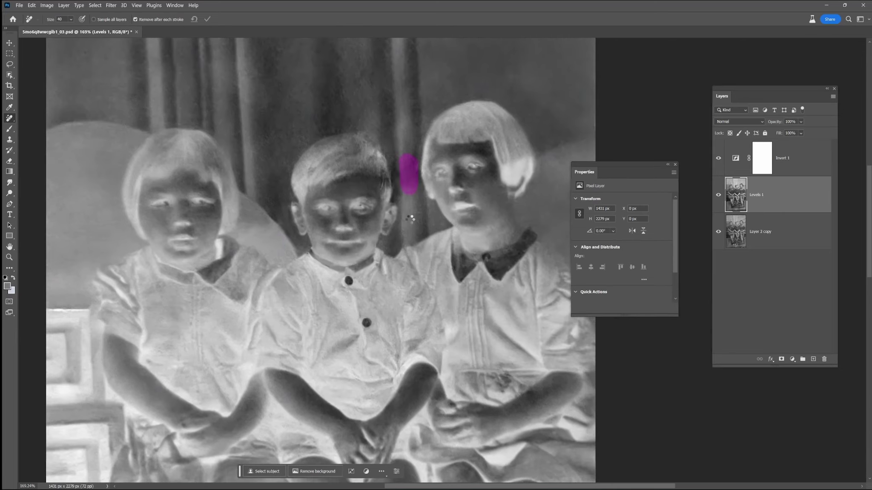
mouse_move(547, 153)
left_mouse_down()
mouse_move(564, 141)
mouse_move(604, 157)
left_mouse_up()
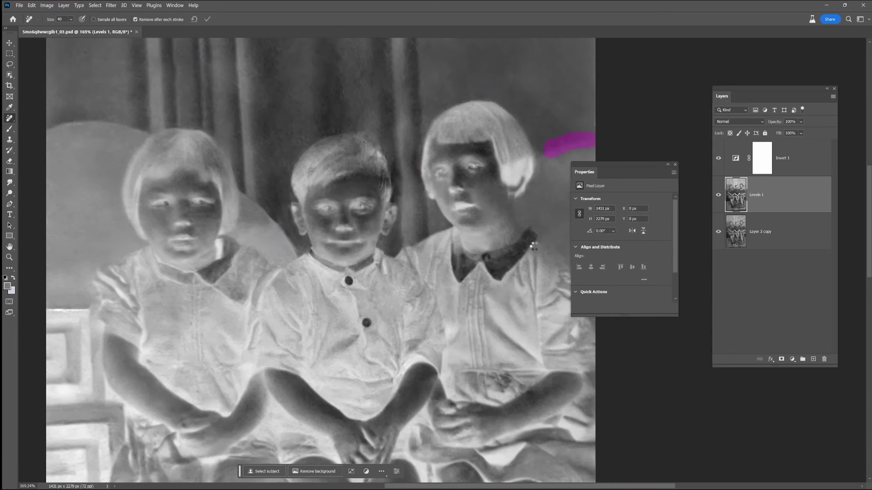
- Remove blotches from the floor and rug around the children's feet with the Remove tool
left_click_drag(485, 302, 411, 132)
left_click_drag(415, 354, 391, 101)
left_click_drag(473, 187, 458, 188)
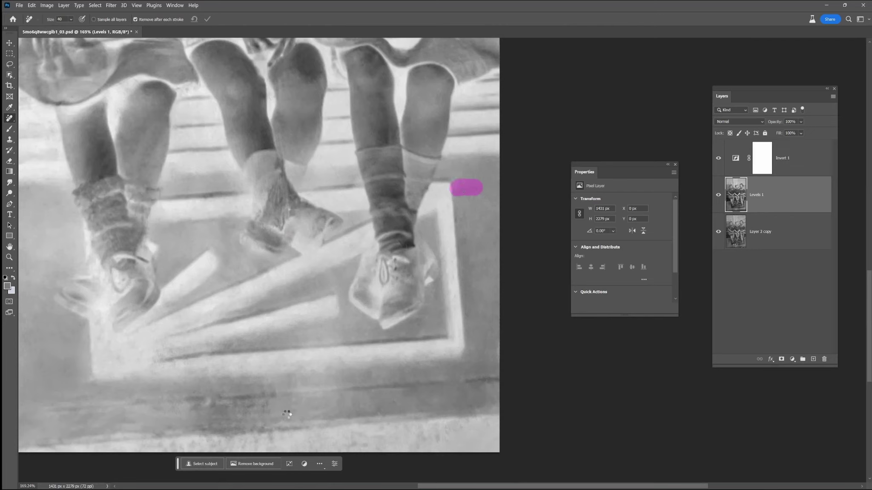
scroll(356, 346, "left", 3)
left_click_drag(360, 265, 334, 279)
left_click_drag(403, 332, 433, 348)
left_click_drag(314, 361, 430, 328)
left_click_drag(213, 293, 218, 318)
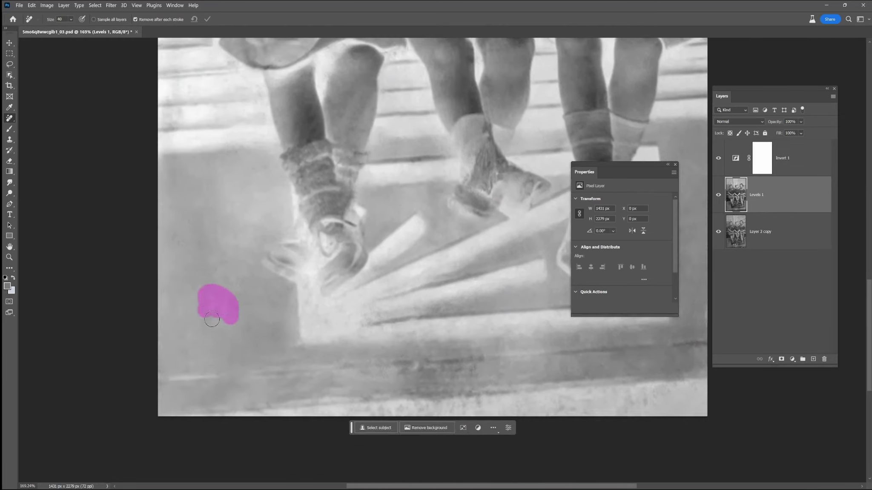
- Reduce the Remove tool to size 20 and clean the small spots along the photo's bottom edge
left_click(482, 405)
key("bracketleft")
key("bracketleft")
left_click(478, 402)
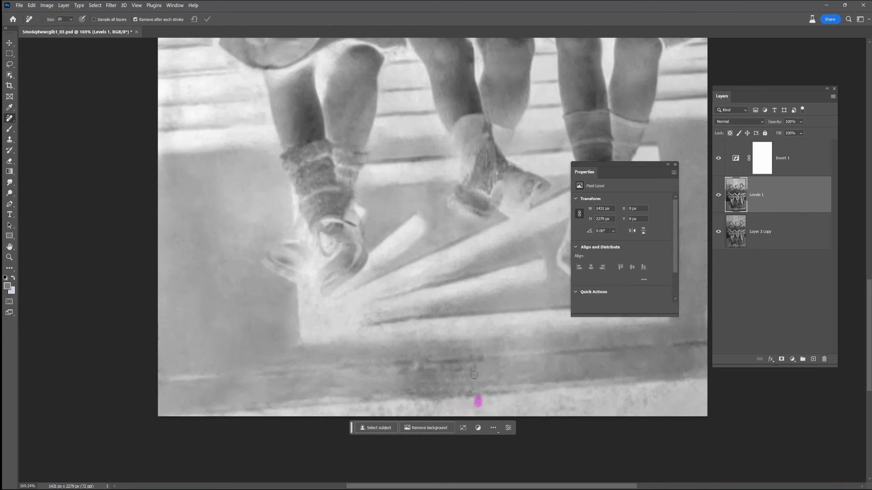
left_click_drag(434, 403, 417, 410)
left_click_drag(554, 410, 575, 408)
left_click_drag(631, 397, 630, 406)
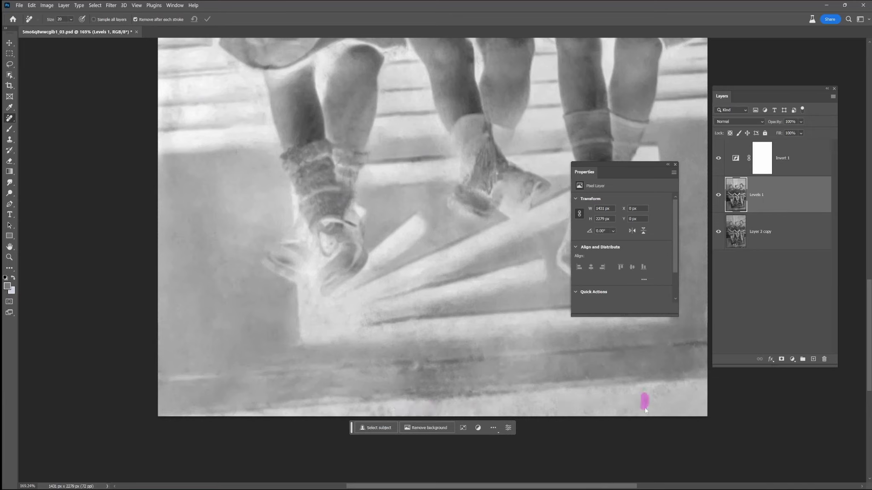
mouse_move(381, 408)
left_mouse_down()
mouse_move(388, 414)
mouse_move(350, 412)
left_mouse_up()
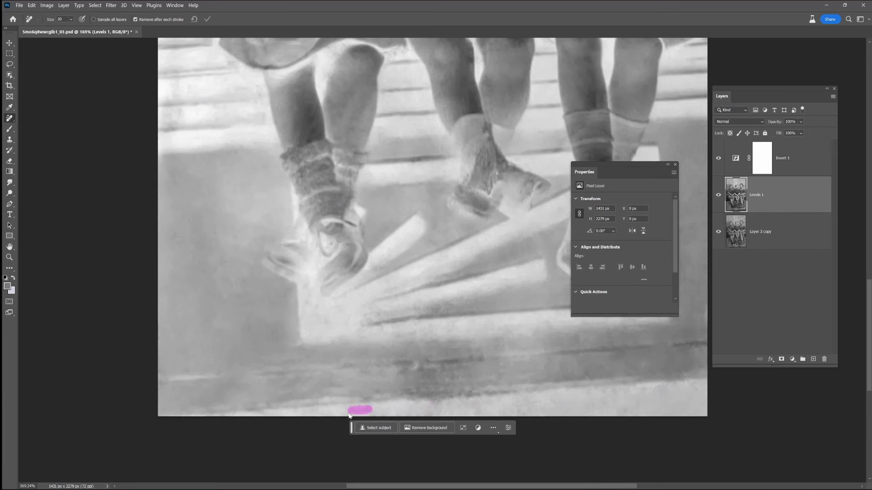
- Remove marks from the dark floor band below the rug, then enlarge the Remove tool to size 30 and clean the rug and surrounding floor
left_click_drag(407, 374, 428, 375)
left_click(431, 354)
left_click(401, 356)
key("bracketright")
key("bracketright")
left_click(456, 325)
left_click_drag(312, 305, 318, 310)
left_click(243, 245)
left_click(258, 236)
left_click_drag(212, 232, 218, 246)
left_click_drag(173, 230, 229, 281)
mouse_move(408, 200)
left_mouse_down()
mouse_move(433, 192)
mouse_move(422, 203)
left_mouse_up()
- Remove the uneven spots from the children's shins and knees with the Remove tool at size 30
scroll(405, 217, "down", 3)
left_click_drag(195, 317, 187, 317)
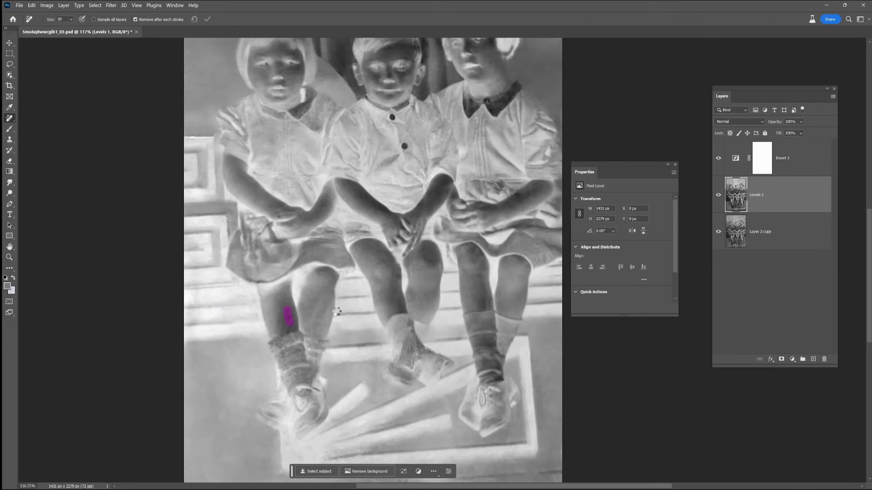
scroll(293, 338, "up", 3)
mouse_move(327, 296)
left_mouse_down()
mouse_move(306, 325)
mouse_move(308, 309)
left_mouse_up()
mouse_move(400, 271)
left_mouse_down()
mouse_move(449, 316)
mouse_move(351, 358)
left_mouse_up()
left_click_drag(422, 328, 417, 330)
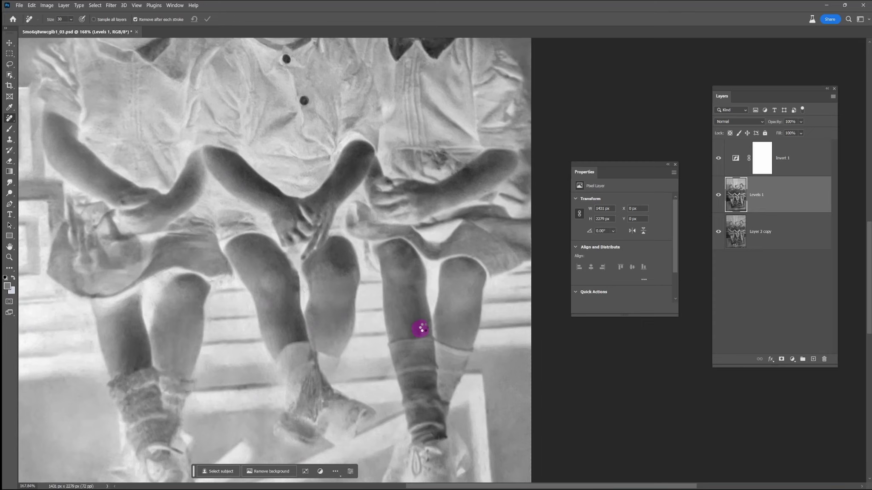
left_click(406, 251)
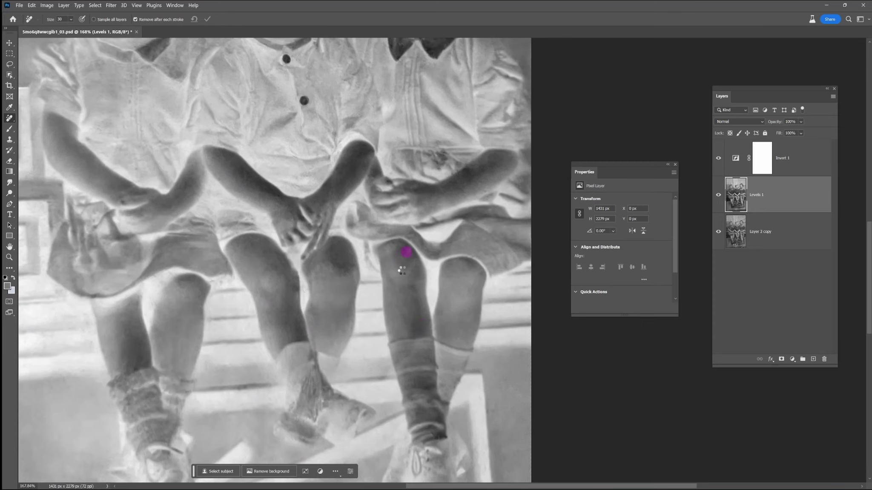
- Reduce the Remove tool to size 7 and clean small spots on the right girl's forearm, hand and skirt and near the boy's hands
scroll(470, 157, "up", 5)
key("[")
key("[")
key("[")
key("[")
key("[")
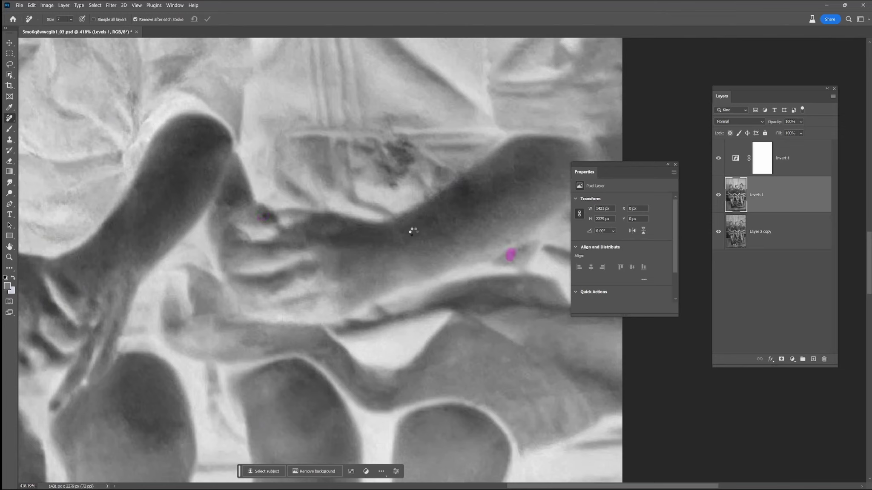
left_click_drag(422, 218, 453, 218)
left_click_drag(320, 351, 332, 351)
left_click_drag(191, 233, 492, 288)
left_click_drag(385, 323, 393, 323)
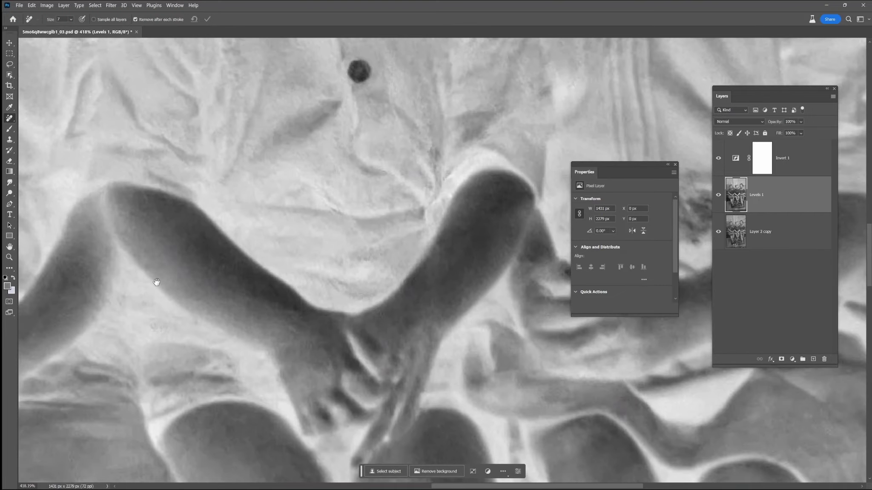
- Remove the tiny spots on and around the left girl's arm with the Remove tool
left_click_drag(157, 283, 411, 267)
scroll(303, 294, "left", 5)
left_click(239, 205)
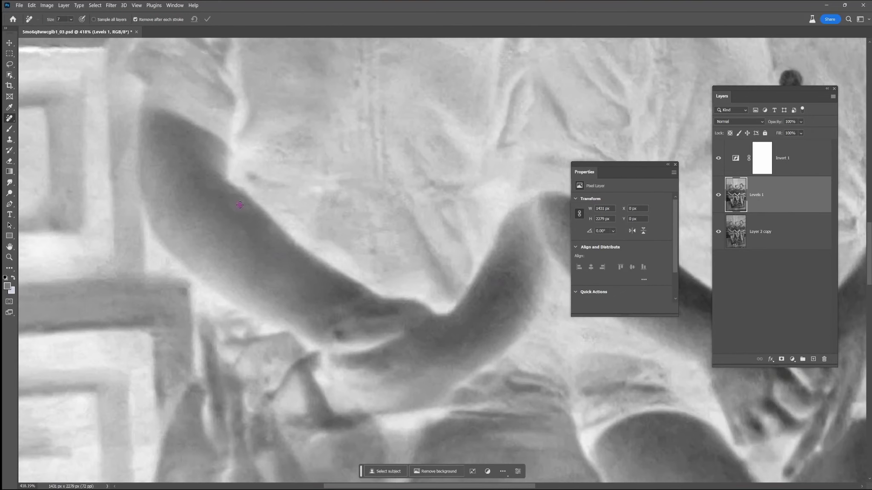
left_click(116, 178)
left_click(167, 262)
- Hide the Invert 1 adjustment layer to view the cleaned photo in its normal tones
scroll(514, 239, "down", 8)
left_click_drag(488, 209, 332, 203)
scroll(331, 204, "down", 3)
scroll(331, 204, "down", 1)
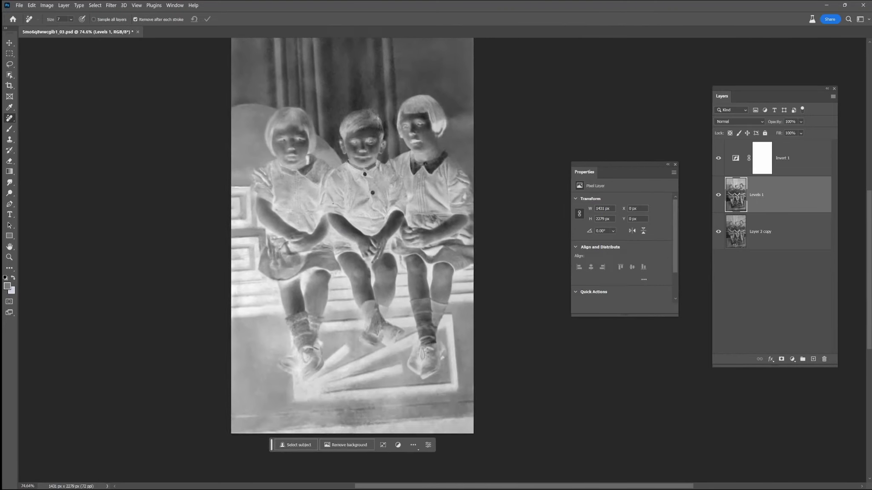
left_click(718, 159)
scroll(495, 176, "up", 3)
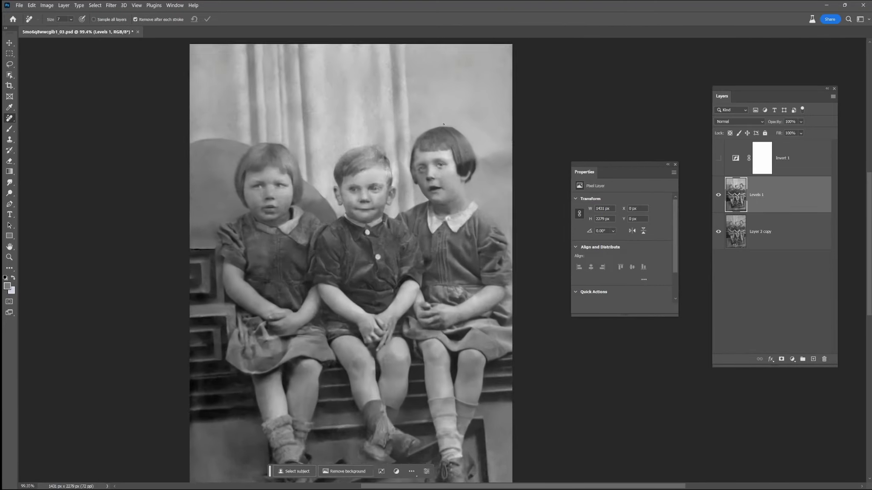
- Add a Levels adjustment layer above Levels 1 and invert its mask to black
left_click(793, 359)
left_click(808, 248)
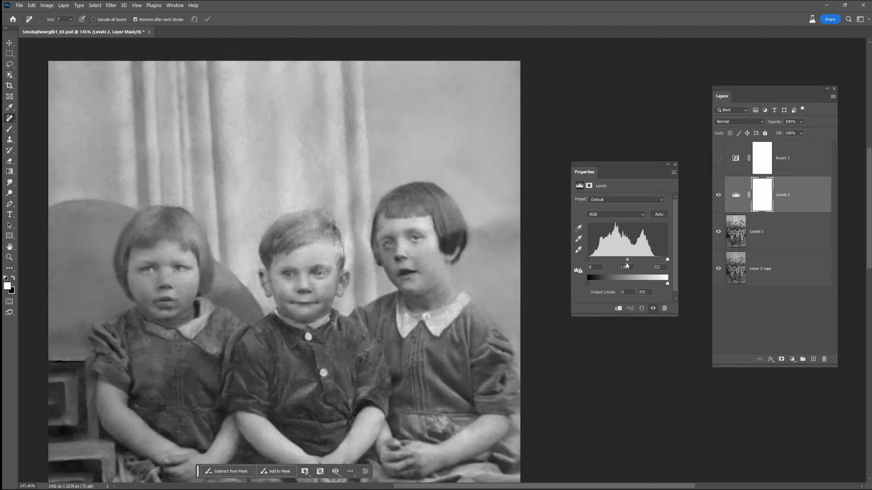
left_click(762, 198)
key("ctrl+i")
key("b")
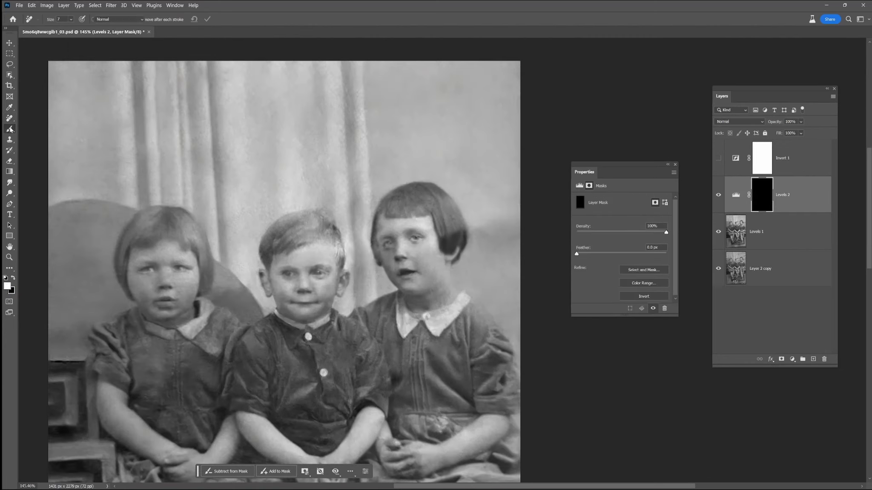
- Brush white on the Levels 2 mask over the light backdrop patch beside the right girl's head
key("bracketright")
key("bracketright")
key("bracketright")
key("bracketright")
key("bracketright")
mouse_move(494, 199)
left_mouse_down()
mouse_move(421, 222)
mouse_move(442, 196)
mouse_move(528, 185)
mouse_move(466, 150)
mouse_move(518, 188)
left_mouse_up()
key("bracketleft")
key("bracketleft")
key("bracketleft")
key("bracketleft")
key("bracketleft")
key("bracketleft")
key("bracketleft")
key("bracketleft")
key("bracketleft")
key("bracketleft")
key("bracketleft")
key("bracketleft")
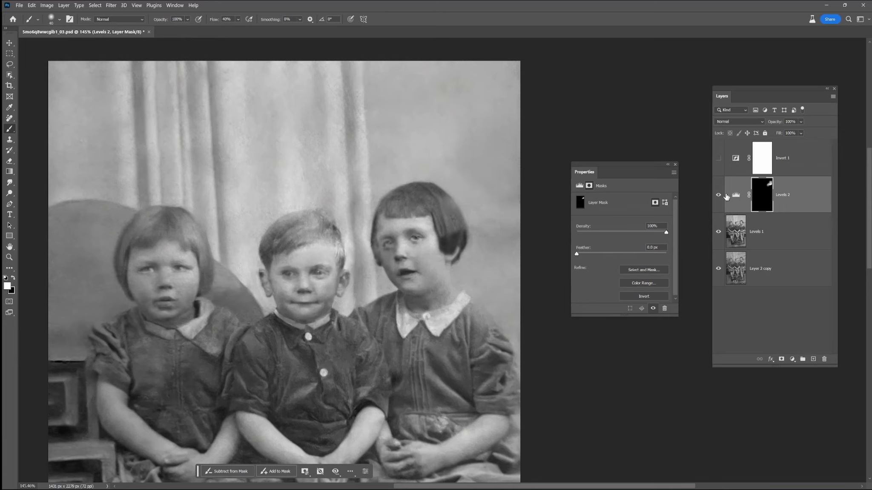
- Show the Invert 1 layer and brush black on the Levels 2 mask to trim the correction beside the right girl's hair
left_click(718, 195)
left_click(724, 158)
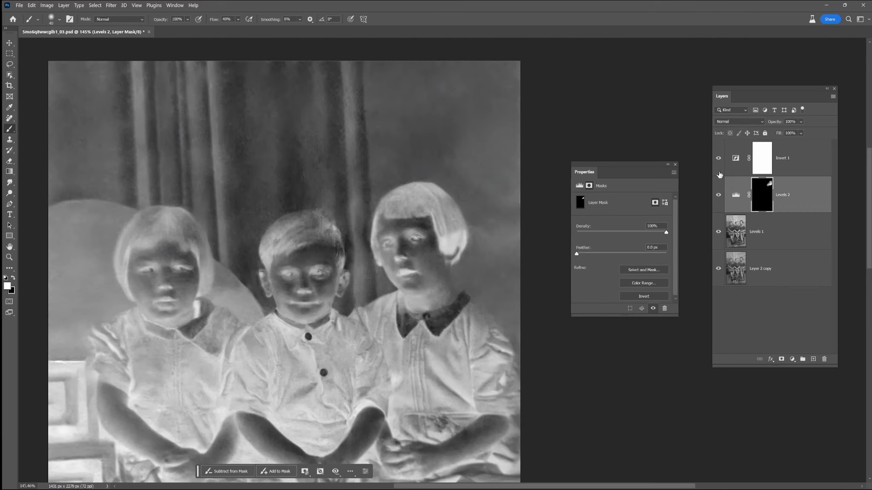
key("bracketright")
key("bracketright")
key("bracketright")
key("bracketright")
key("x")
key("bracketright")
key("bracketright")
key("bracketright")
key("bracketright")
key("bracketright")
key("bracketright")
key("bracketright")
key("bracketleft")
key("bracketleft")
key("bracketleft")
key("bracketleft")
key("bracketleft")
key("bracketleft")
key("bracketleft")
key("bracketleft")
key("bracketleft")
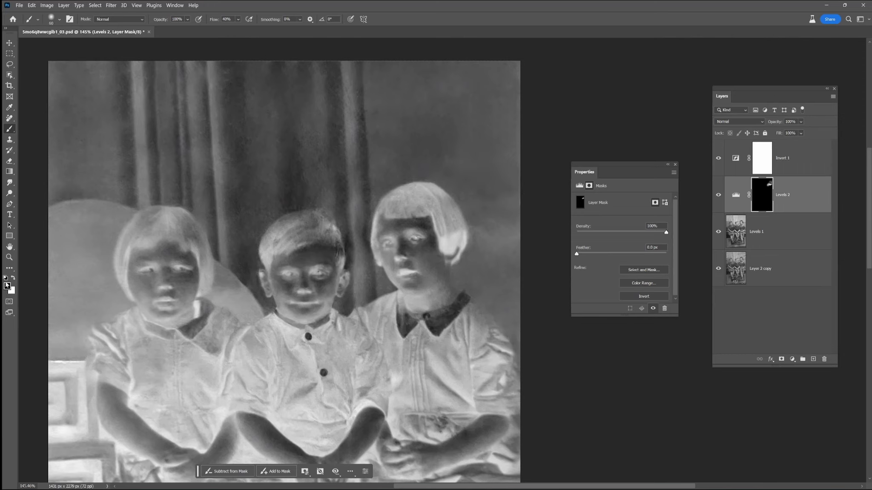
mouse_move(475, 234)
left_mouse_down()
mouse_move(510, 246)
mouse_move(487, 243)
left_mouse_up()
- Hide the Invert 1 layer and merge the Levels 2 adjustment with the Levels 1 layer
left_click(718, 158)
left_click(784, 233, "shift")
right_click(784, 233)
left_click(809, 411)
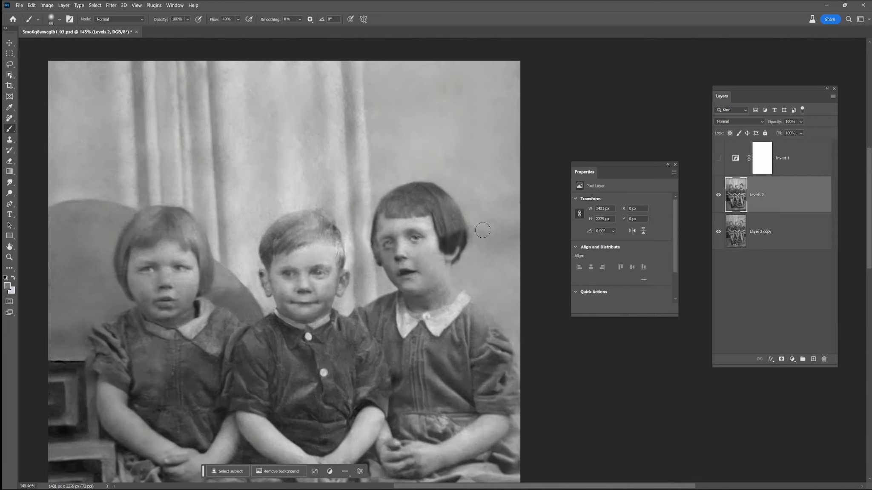
- Paint over the uneven backdrop right of the girl's hair with the Remove tool at size 25
key("j")
mouse_move(468, 224)
left_mouse_down()
mouse_move(470, 248)
mouse_move(484, 238)
mouse_move(478, 224)
mouse_move(498, 251)
mouse_move(501, 218)
mouse_move(520, 255)
left_mouse_up()
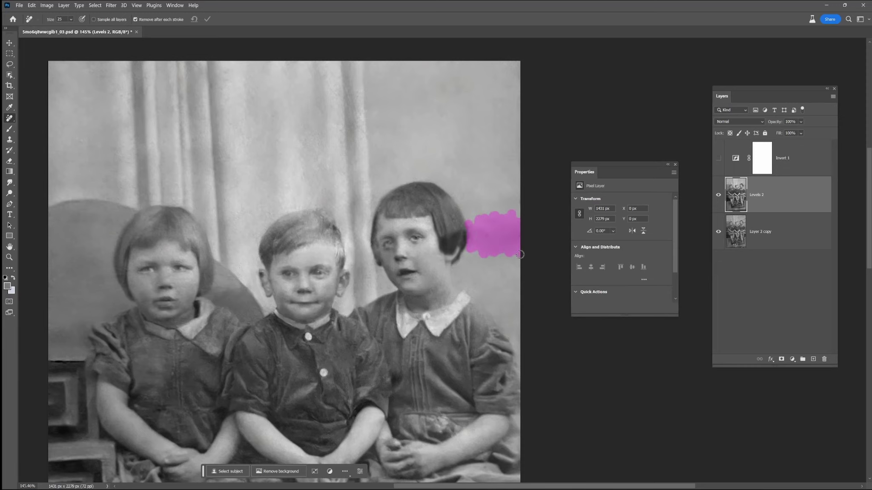
left_click_drag(494, 204, 520, 200)
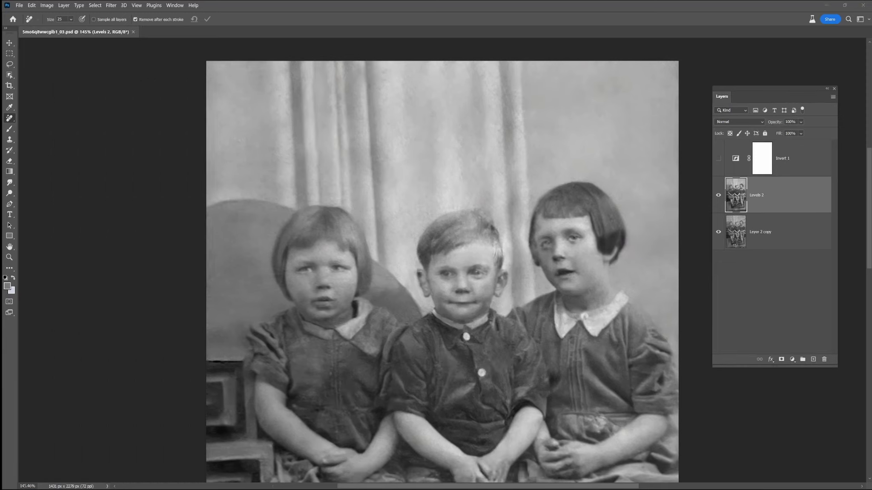
- Run the Photo Restoration neural filter on the merged photo, output it to a new layer, and compare it with the original
left_click(111, 5)
left_click(126, 33)
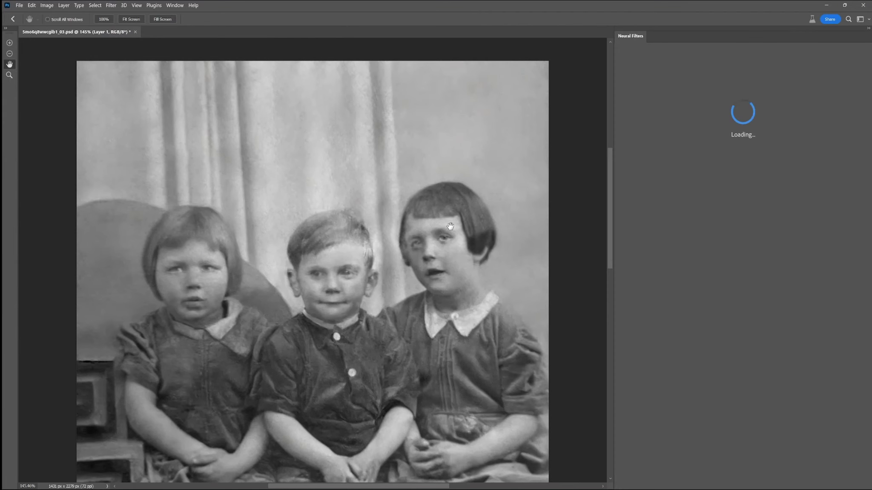
left_click(706, 364)
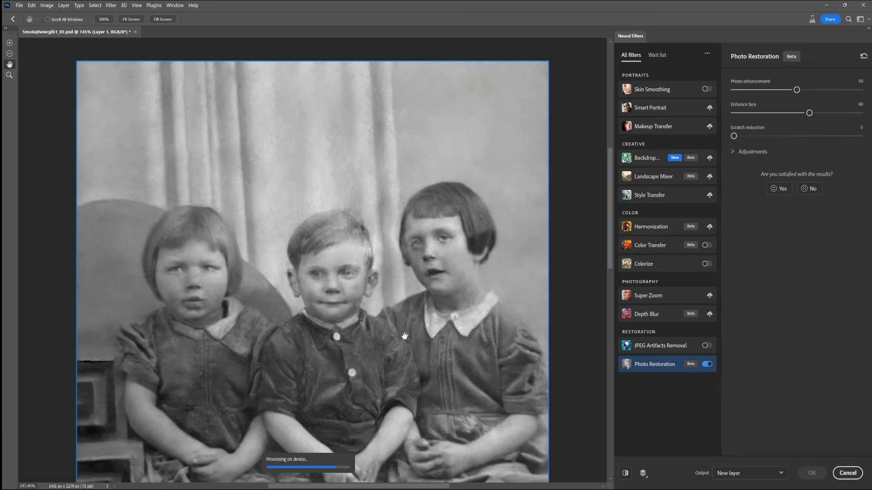
left_click(625, 474)
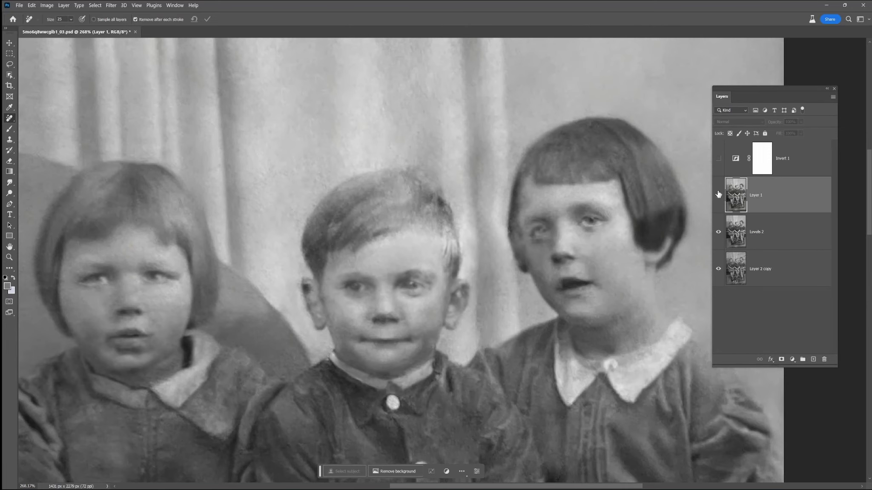
- Show Layer 1, reduce its opacity to 15%, and duplicate it
left_click(718, 195)
left_click_drag(800, 122, 783, 132)
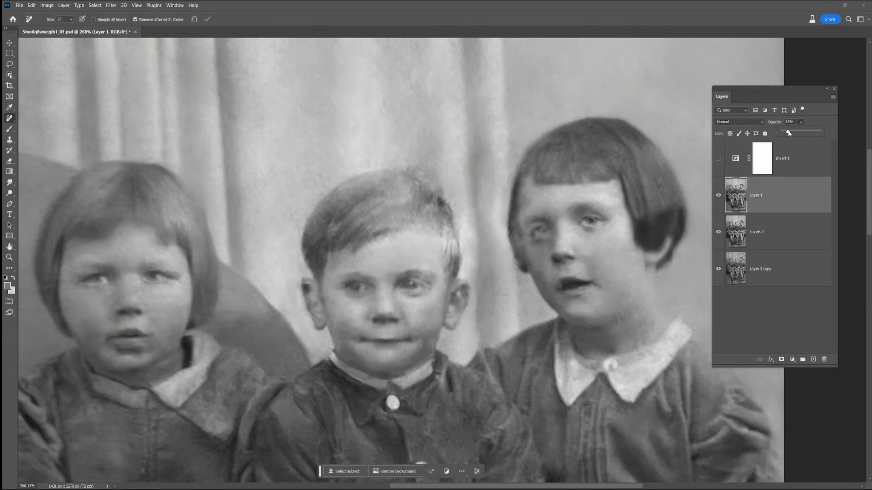
key("ctrl+j")
left_click(801, 122)
left_click(773, 197)
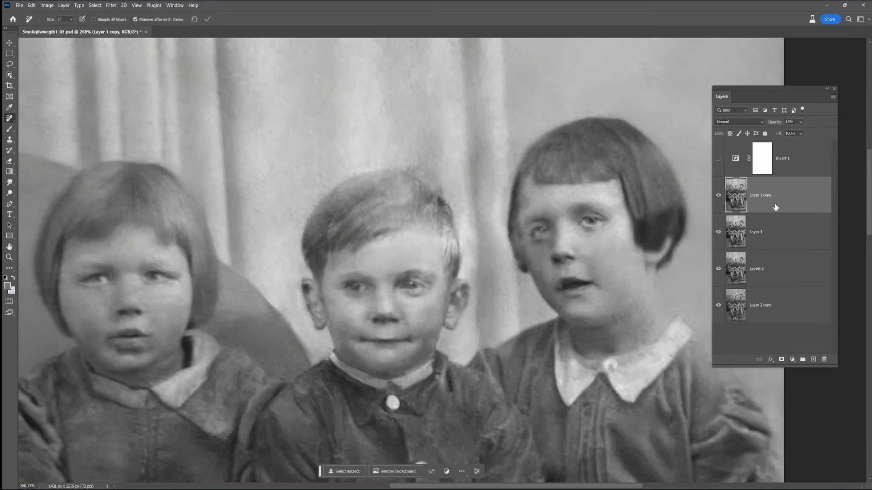
- Set the Layer 1 copy to 100% opacity and hide it behind a black layer mask
left_click(781, 359)
left_click(801, 122)
left_click_drag(799, 132, 832, 132)
left_click(766, 194)
key("ctrl+i")
- Brush white on the Layer 1 copy mask to reveal the smoothed backdrop around the children's heads
scroll(418, 158, "down", 5)
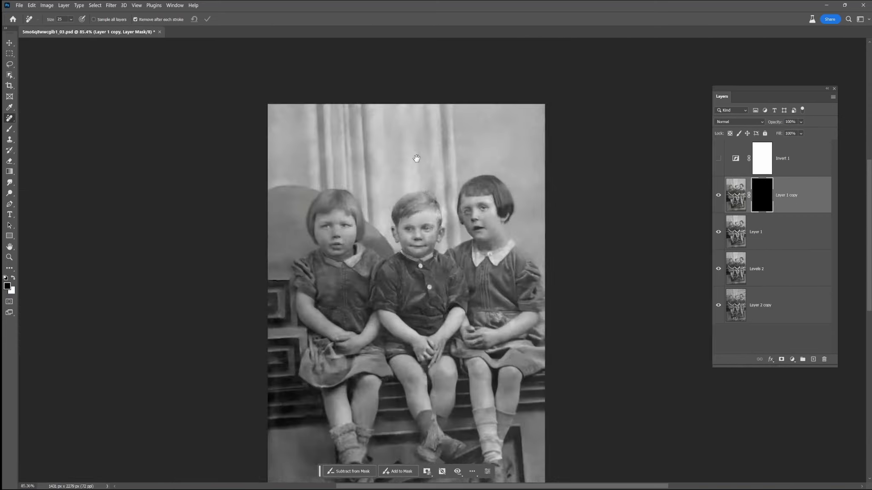
scroll(428, 142, "up", 5)
scroll(429, 142, "down", 2)
left_click(9, 129)
key("x")
mouse_move(506, 156)
left_mouse_down()
mouse_move(634, 184)
mouse_move(658, 264)
left_mouse_up()
key("bracketleft")
key("bracketleft")
key("bracketleft")
key("bracketleft")
key("bracketleft")
key("bracketleft")
key("bracketleft")
key("bracketleft")
mouse_move(438, 261)
left_mouse_down()
mouse_move(338, 289)
mouse_move(327, 326)
left_mouse_up()
key("bracketleft")
key("bracketleft")
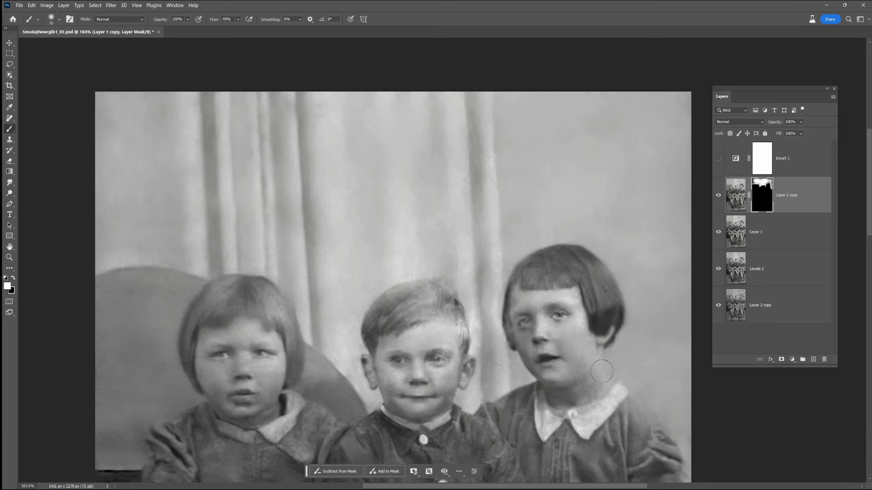
- Brush white on the mask over the children's faces, hands, arms and legs with the brush at size 40
key("bracketleft")
key("bracketleft")
key("bracketleft")
scroll(490, 256, "down", 8)
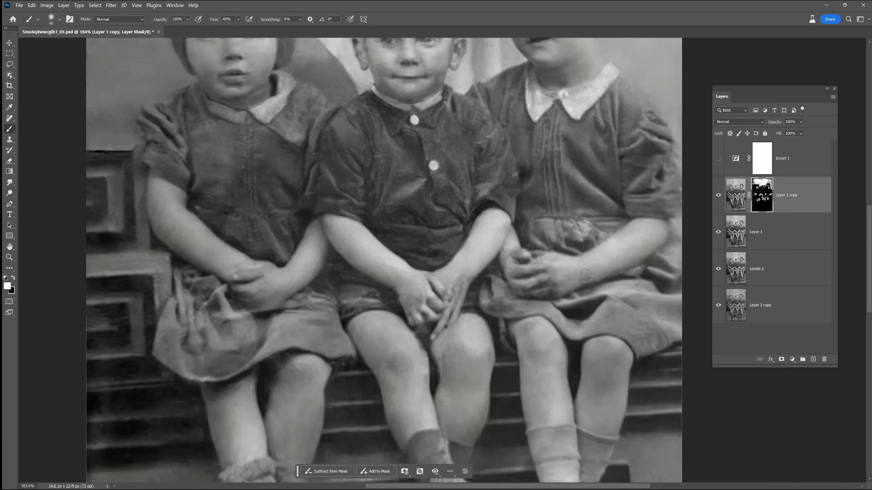
- Merge the masked Layer 1 copy, Layer 1 and Levels 2 into a single layer
right_click(773, 208)
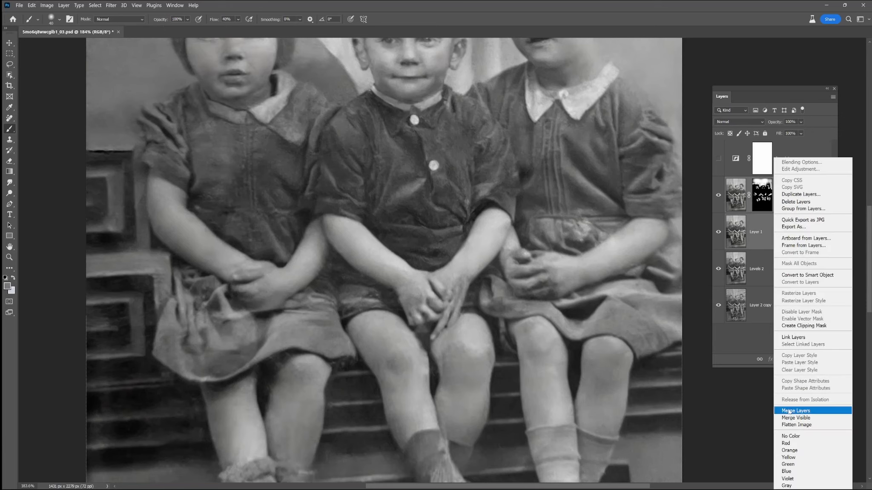
left_click(796, 410)
right_click(773, 234)
left_click(805, 411)
- Clean up flaws on the boy's knee and around the left girl's knee with the Remove tool, reducing it to size 10
scroll(440, 339, "up", 5)
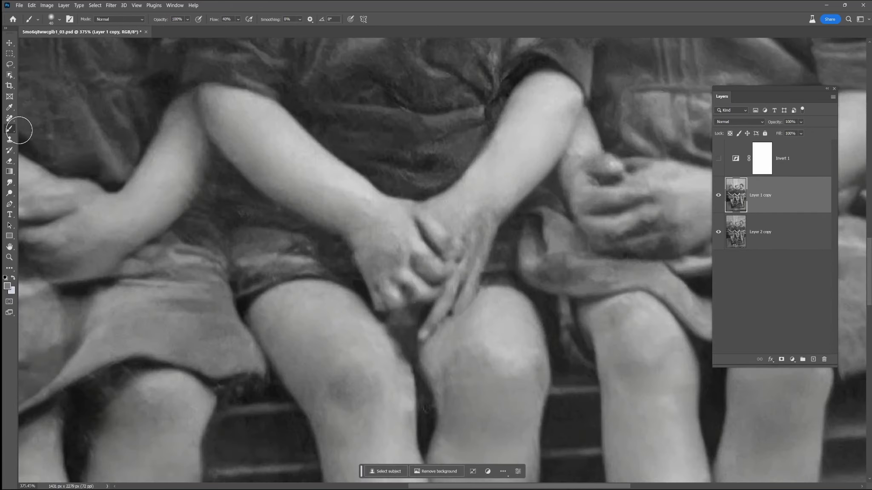
left_click(10, 117)
left_click_drag(301, 303, 281, 320)
key("bracketleft")
key("bracketleft")
left_click_drag(121, 371, 129, 378)
key("bracketleft")
left_click(102, 387)
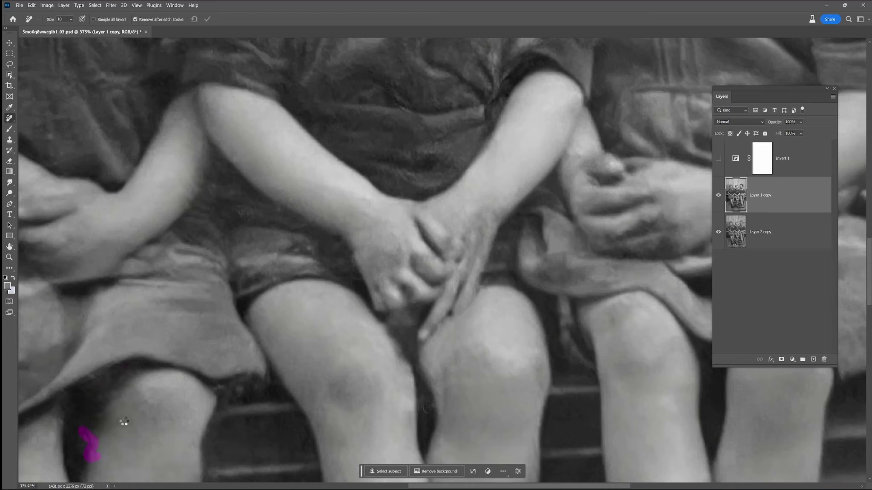
- Remove the small marks along the boy's knees and nearby edges, and compare the photo with the layer hidden
left_click_drag(248, 343, 253, 359)
left_click(220, 388)
left_click(427, 408)
left_click_drag(303, 290, 324, 296)
left_click_drag(532, 436, 535, 459)
left_click_drag(541, 391, 534, 367)
left_click(718, 196)
left_click(718, 195)
- Remove the remaining blemishes on the right girl's knee, the boy's arms and the edge of his shorts
left_click_drag(614, 324, 635, 302)
left_click_drag(515, 193, 521, 186)
left_click(546, 81)
left_click(235, 157)
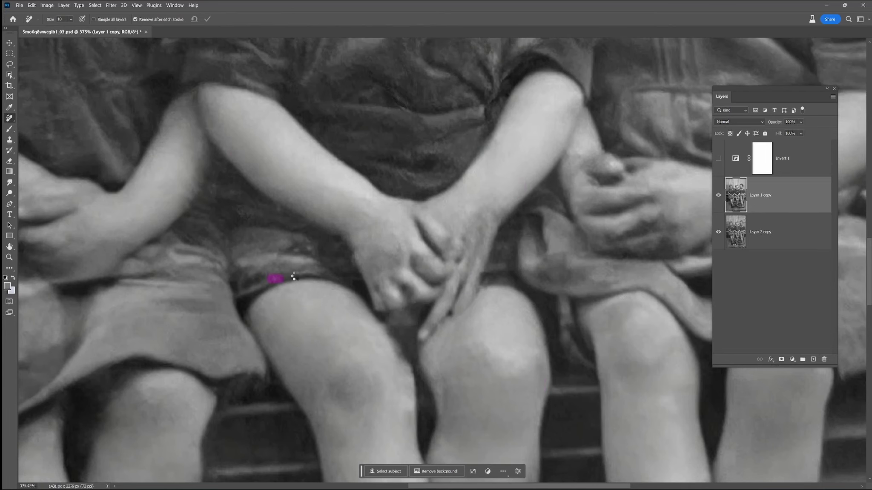
left_click(203, 147)
- Remove the spots on the boy's forehead, brow, nose and cheek with the Remove tool
scroll(609, 316, "down", 6)
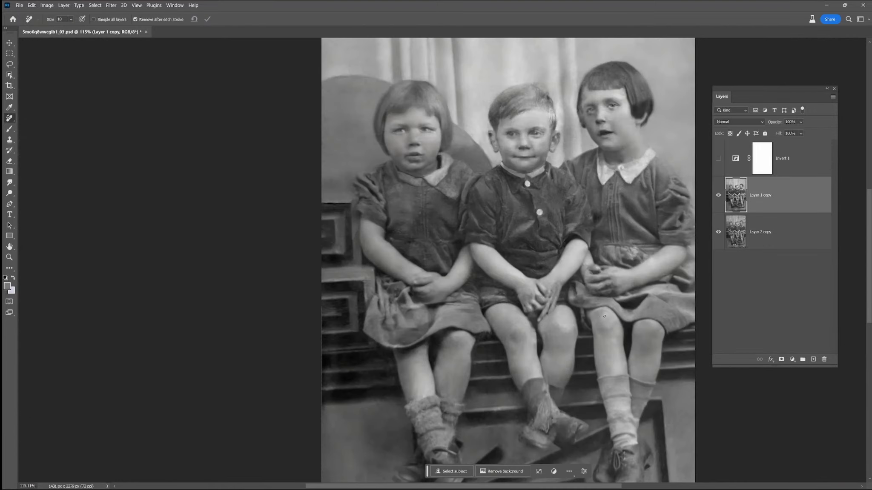
left_click_drag(520, 132, 412, 217)
scroll(407, 212, "up", 7)
left_click_drag(344, 216, 354, 212)
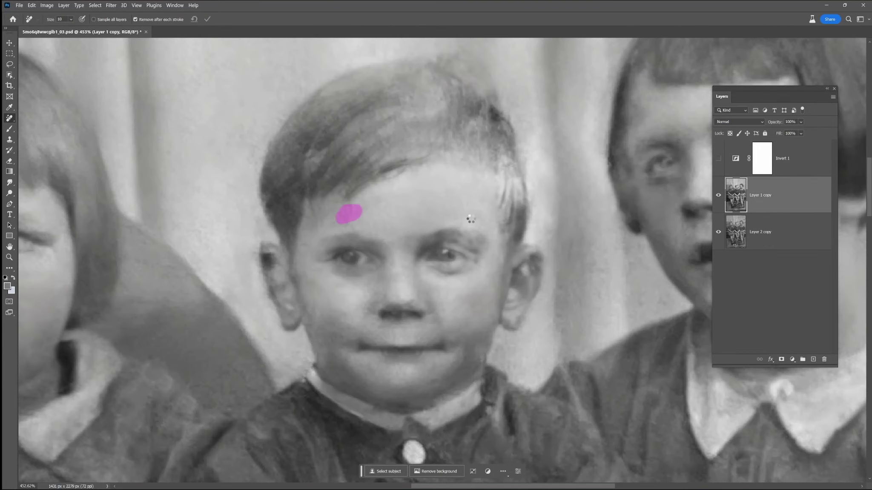
left_click(460, 232)
left_click(406, 302)
left_click_drag(315, 302, 315, 326)
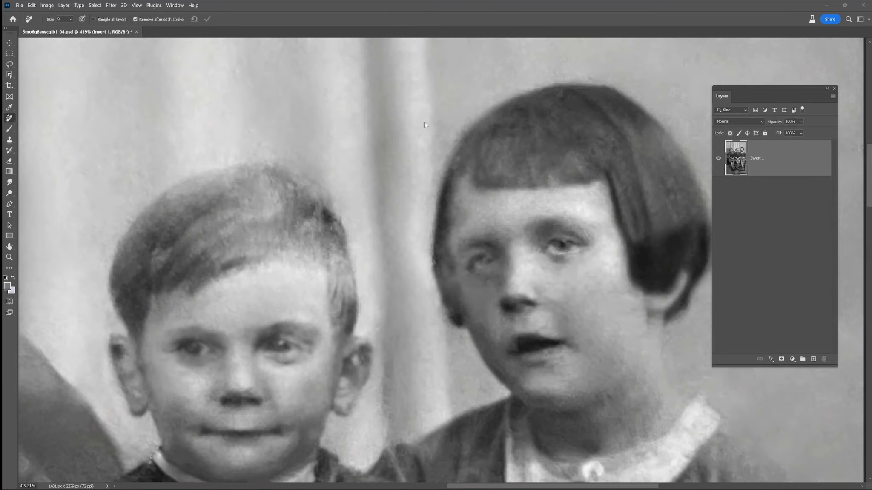
- Add 2% monochromatic Gaussian noise to the flattened photo
scroll(424, 125, "down", 8)
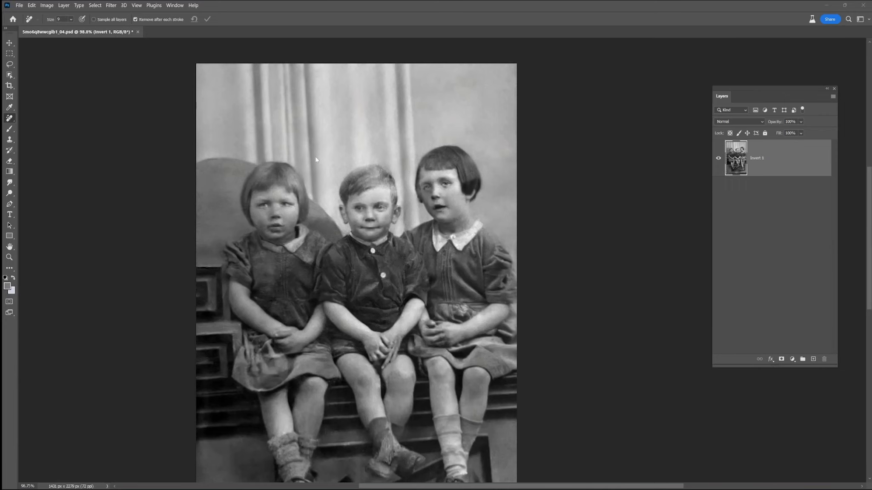
key("z")
scroll(336, 183, "up", 8)
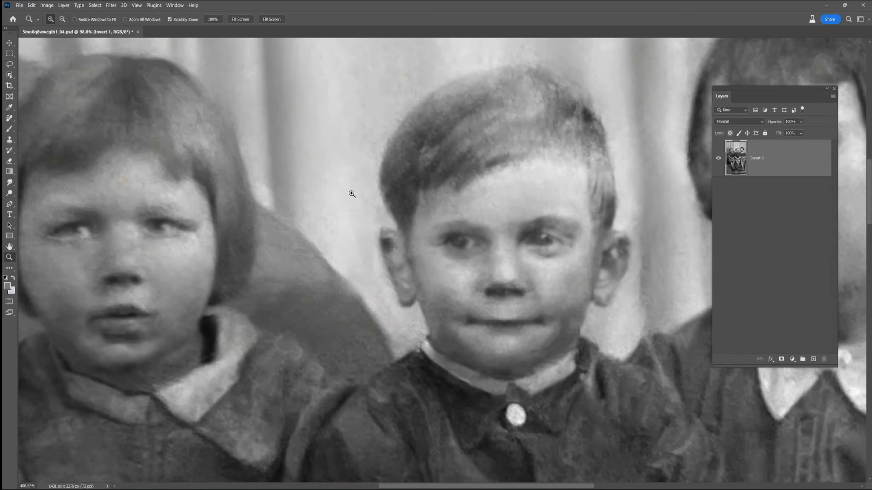
left_click_drag(470, 240, 276, 215)
left_click_drag(290, 461, 307, 248)
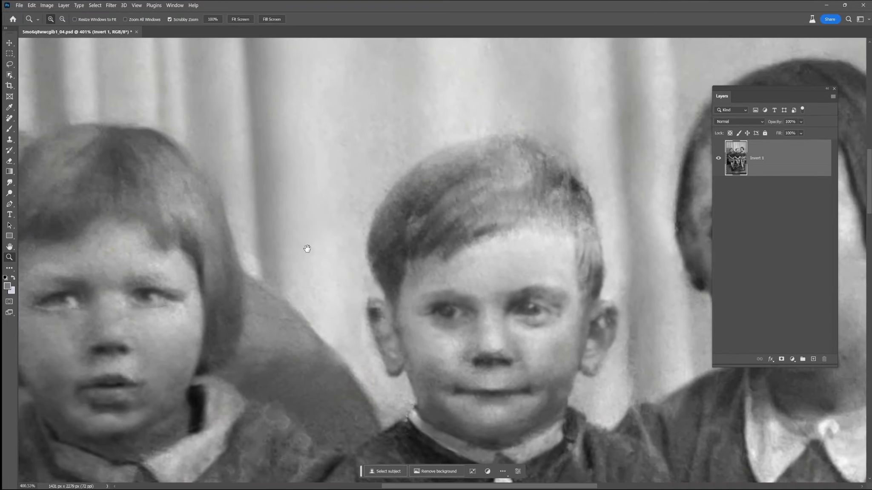
left_click(111, 8)
mouse_move(124, 111)
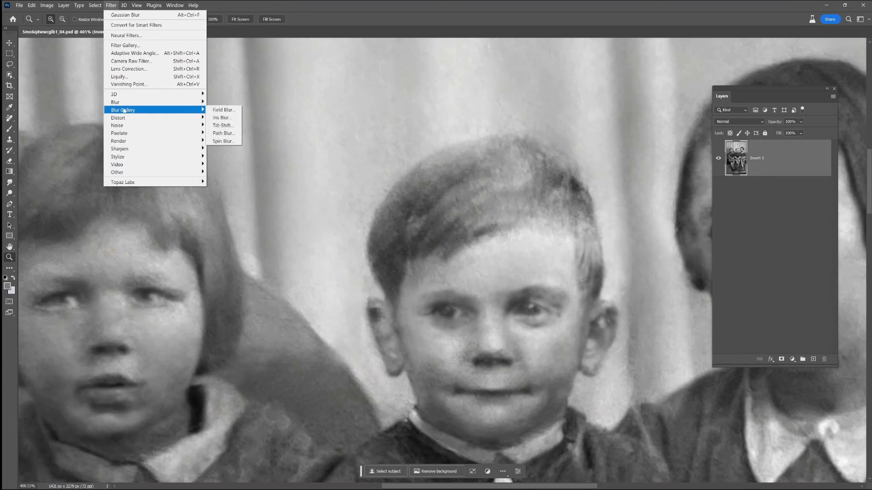
mouse_move(124, 125)
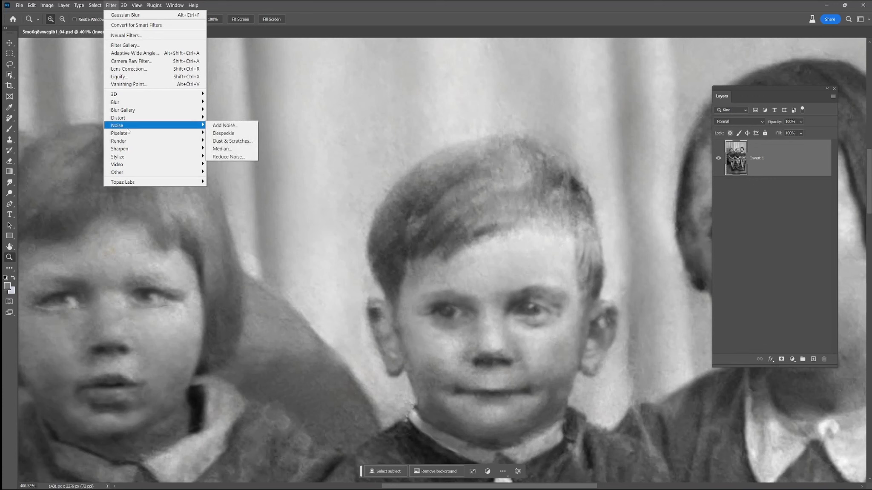
left_click(234, 126)
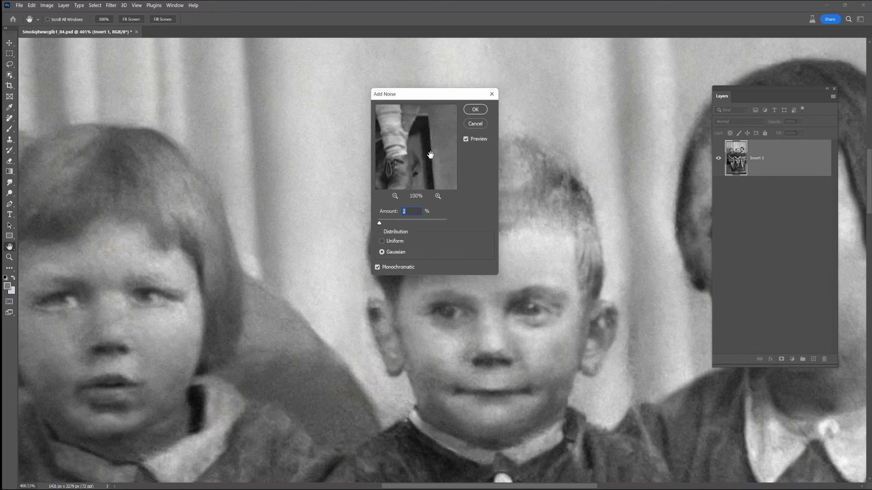
left_click_drag(422, 151, 415, 383)
left_click_drag(381, 225, 415, 228)
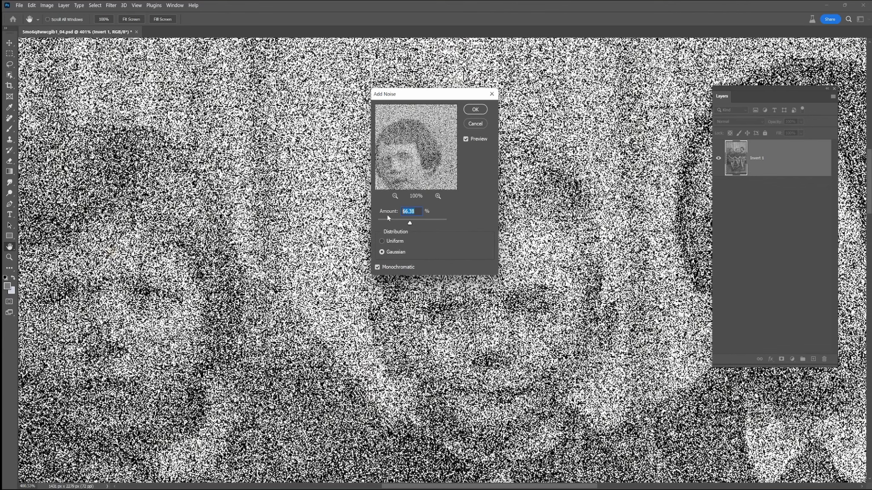
type("2")
key("Return")
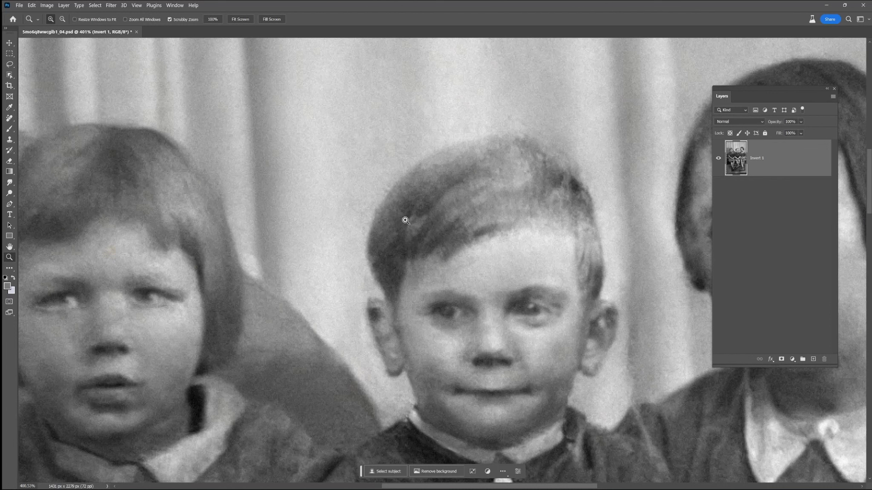
- Examine the grain on the faces, clothing and legs, and check the whole restored photo
left_click(480, 252)
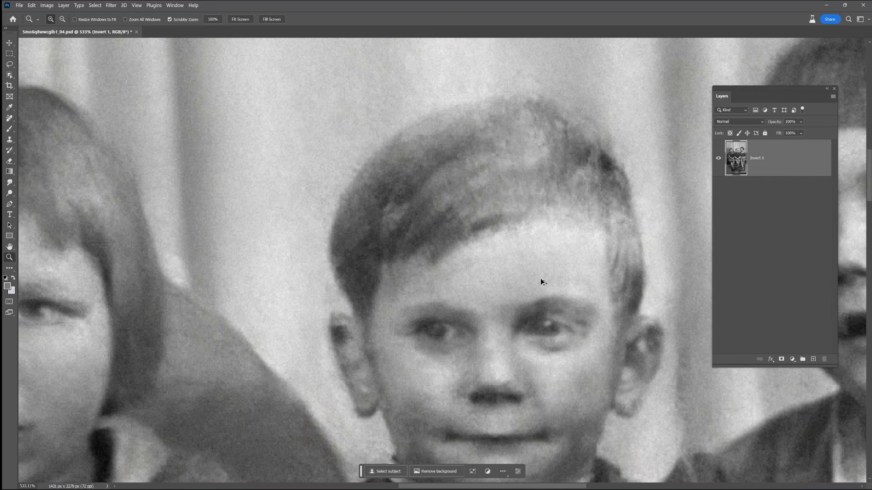
scroll(540, 278, "down", 3)
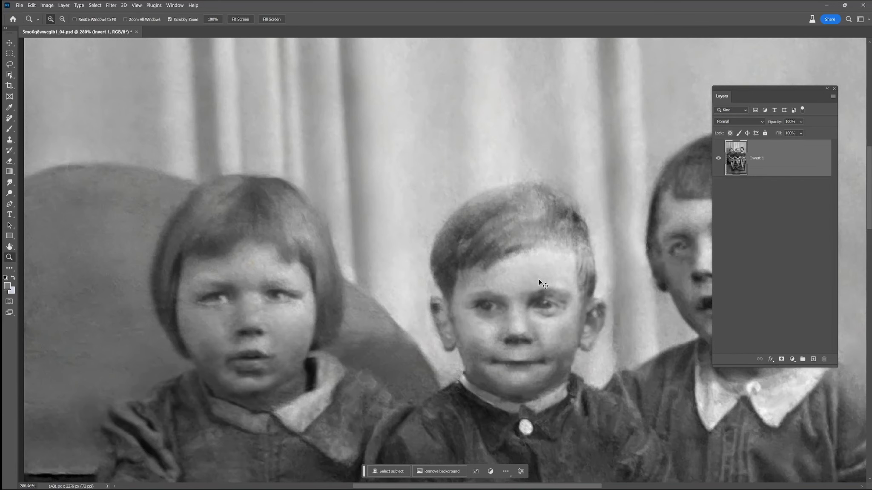
left_click_drag(509, 282, 451, 182)
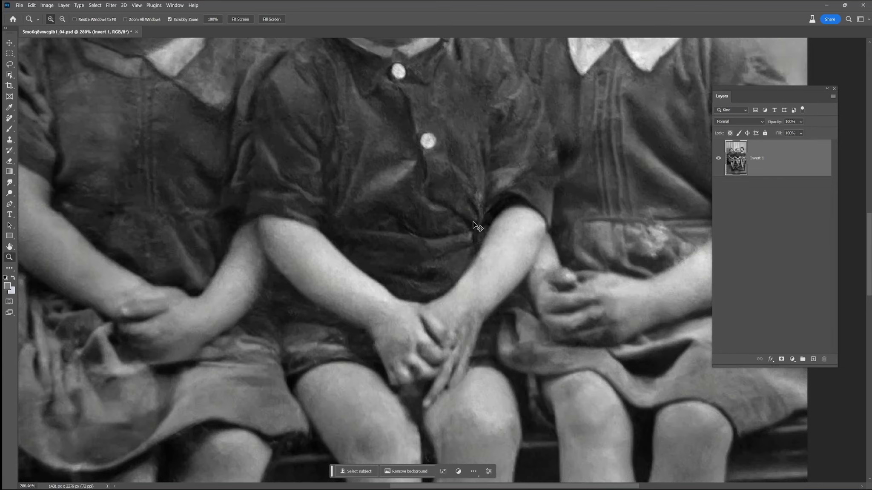
scroll(521, 286, "down", 10)
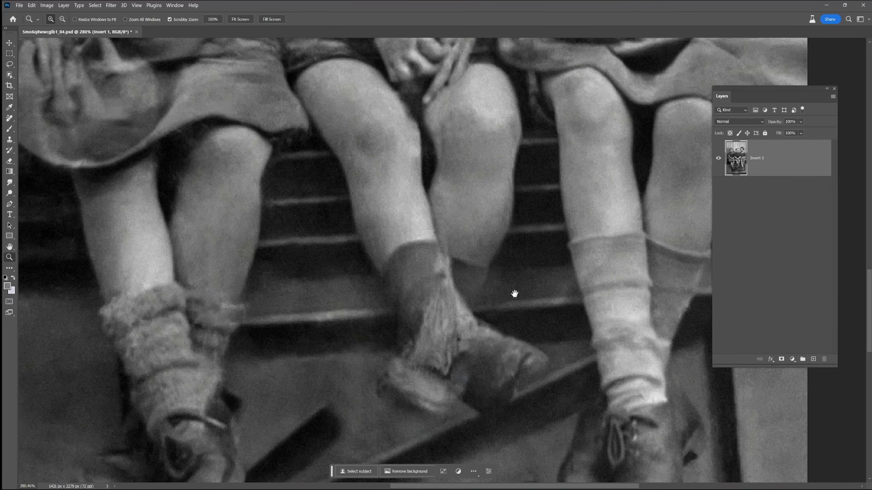
scroll(515, 295, "down", 6)
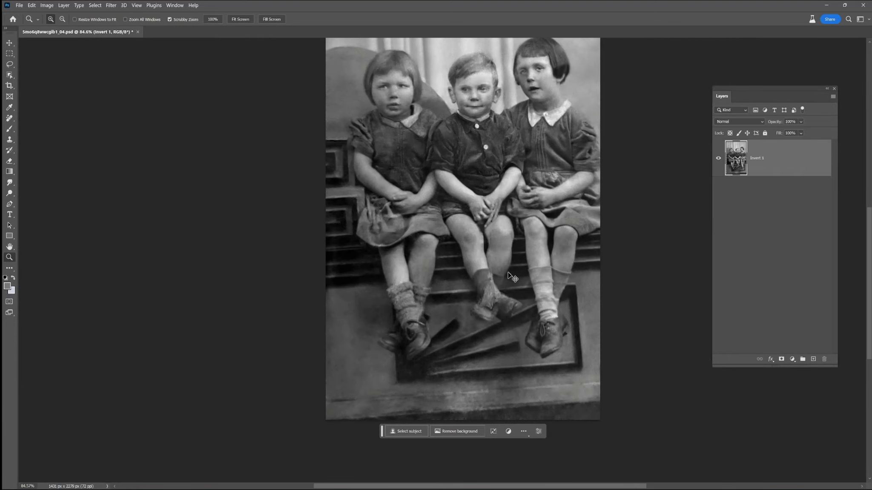
left_click_drag(498, 166, 355, 235)
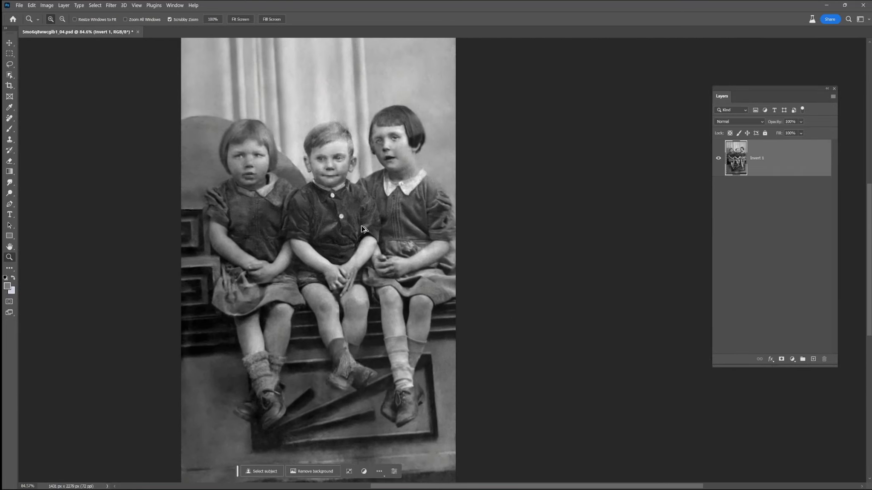
scroll(361, 229, "down", 1)
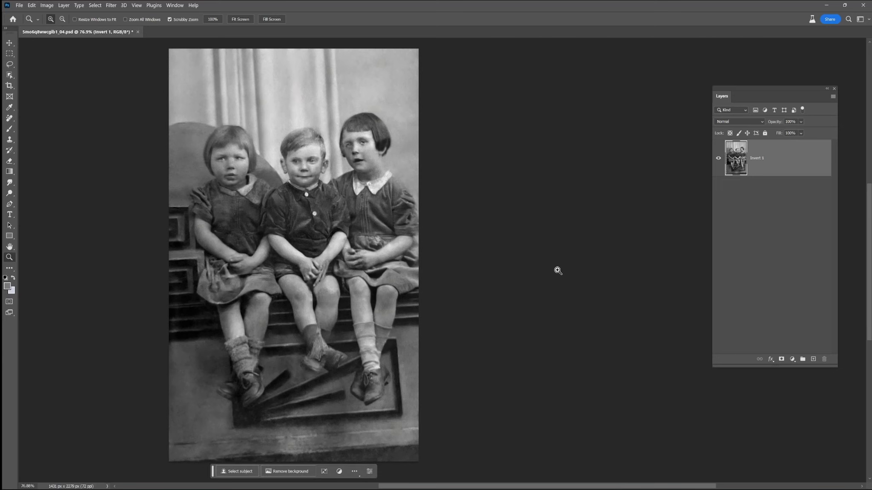
scroll(558, 271, "up", 1)
scroll(501, 253, "down", 1)
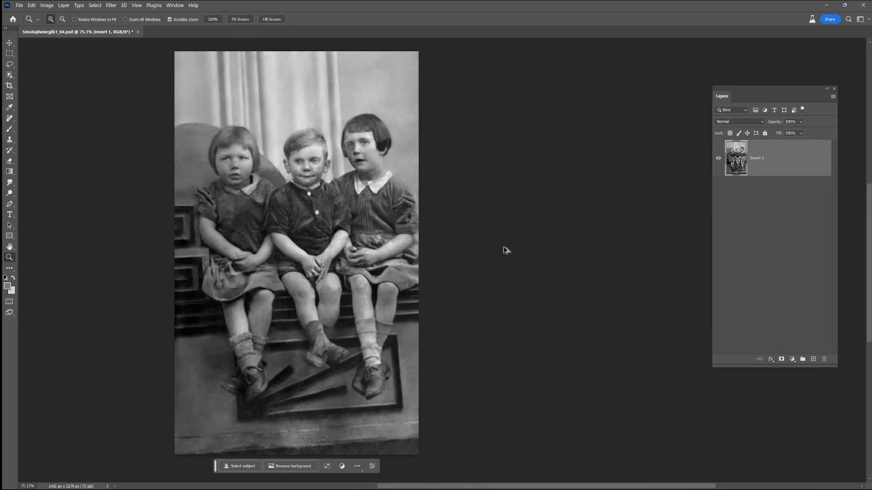